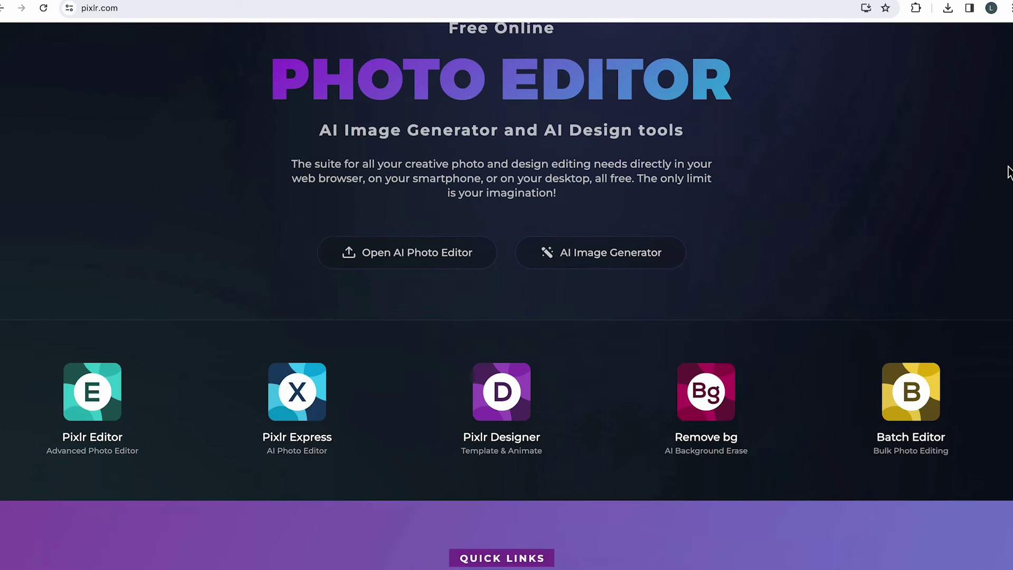
pyautogui.scroll(-1, 1009, 173)
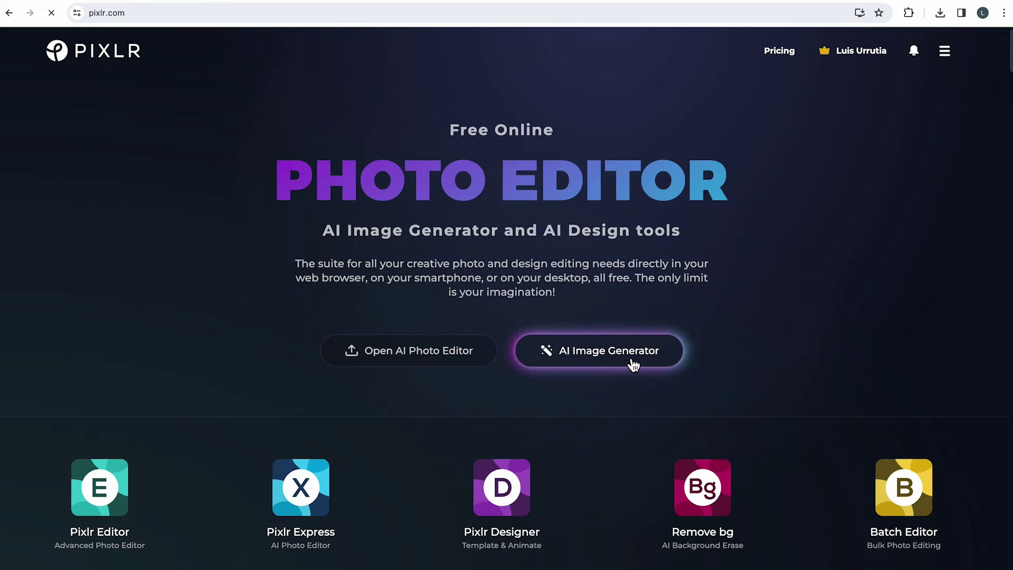
# Enter the prompt 'Sherlock Holmes Walking through an alley in London, old image'
pyautogui.click(633, 364)
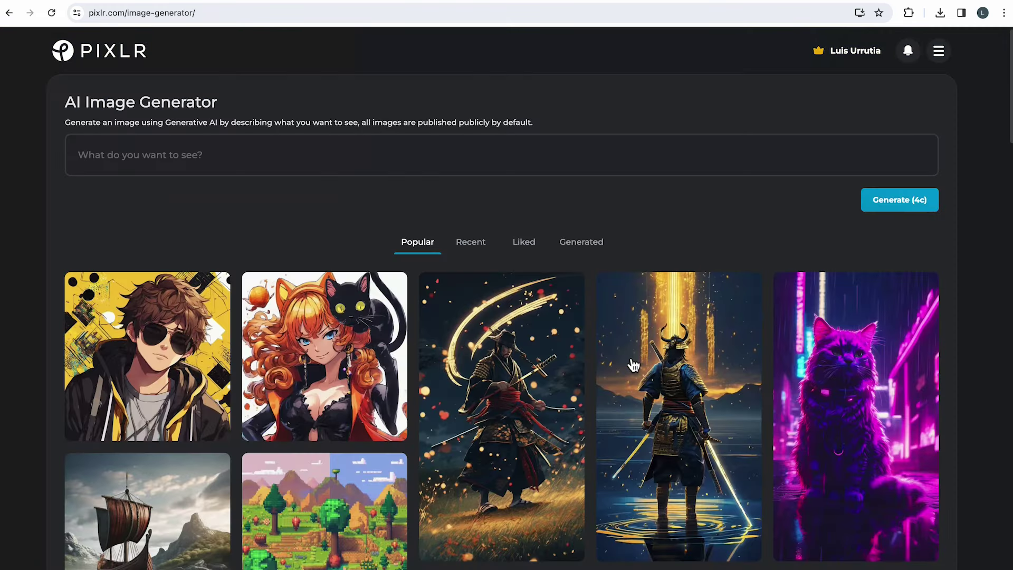
pyautogui.click(633, 163)
pyautogui.write('Sherlock Holmes Walking through an alley in London')
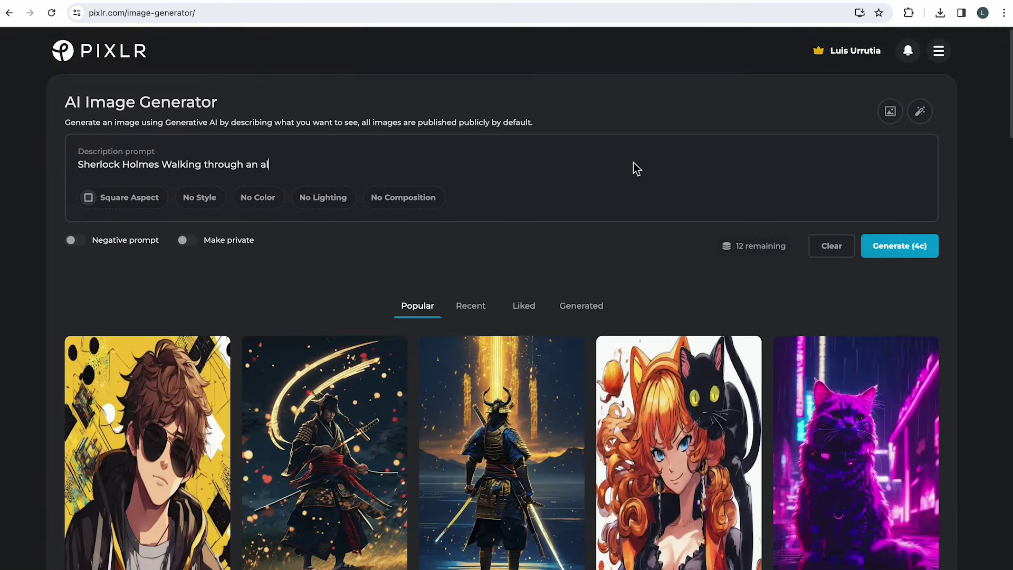
pyautogui.write(', old image.')
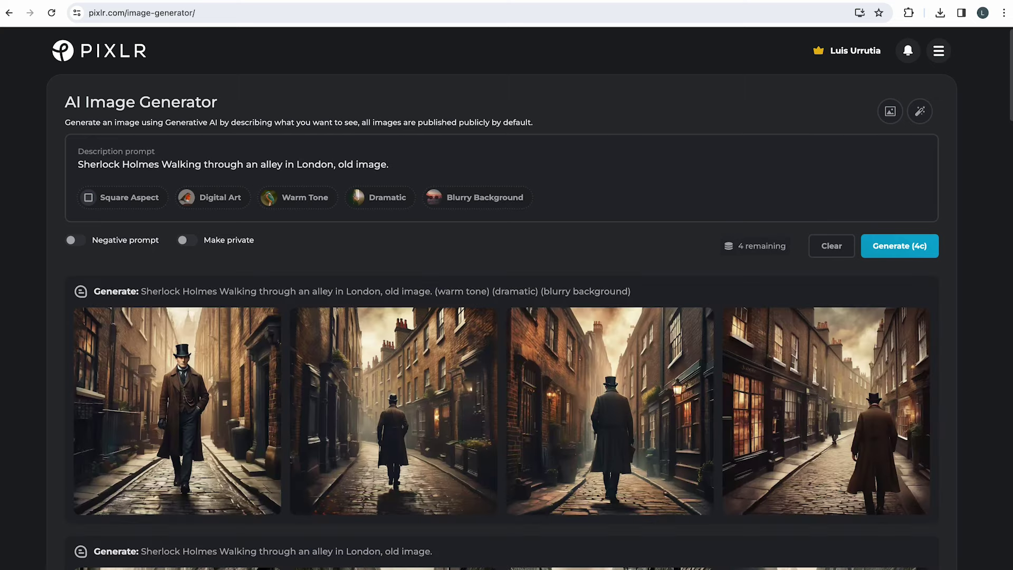
pyautogui.moveTo(355, 339)
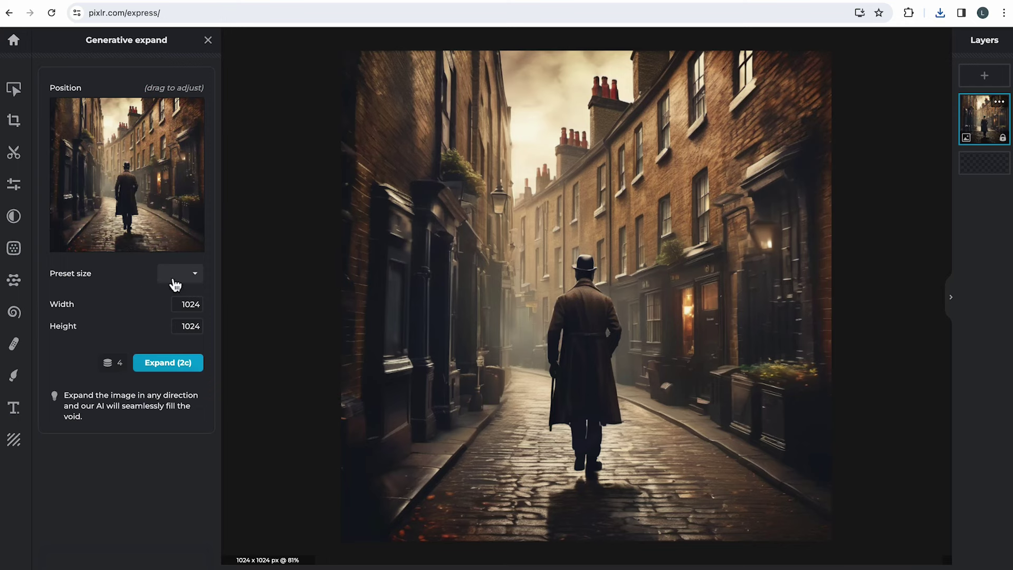
# Expand the alley image to the 1024×1820 Story size and apply the first variant
pyautogui.click(177, 275)
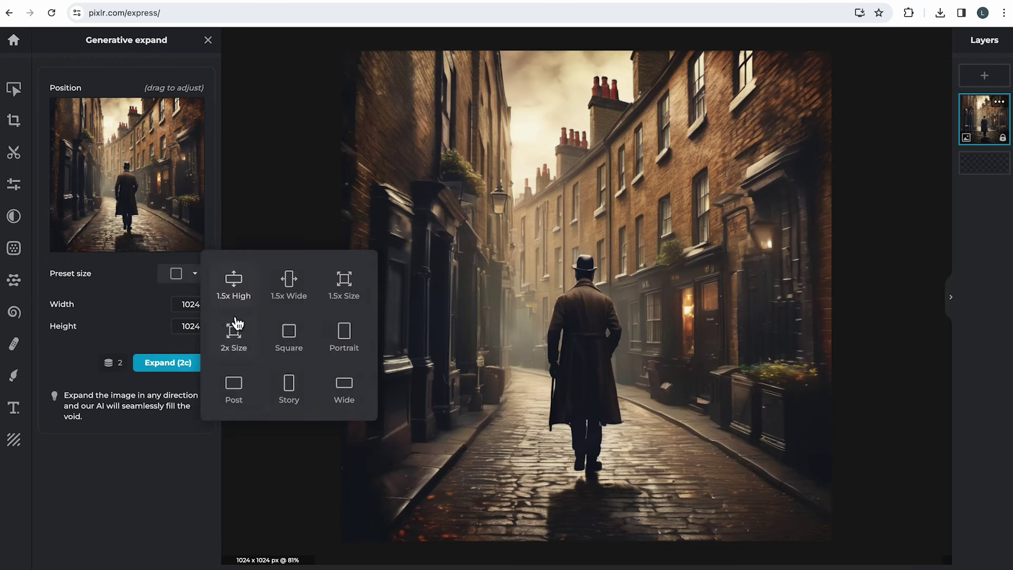
pyautogui.click(285, 385)
pyautogui.click(180, 368)
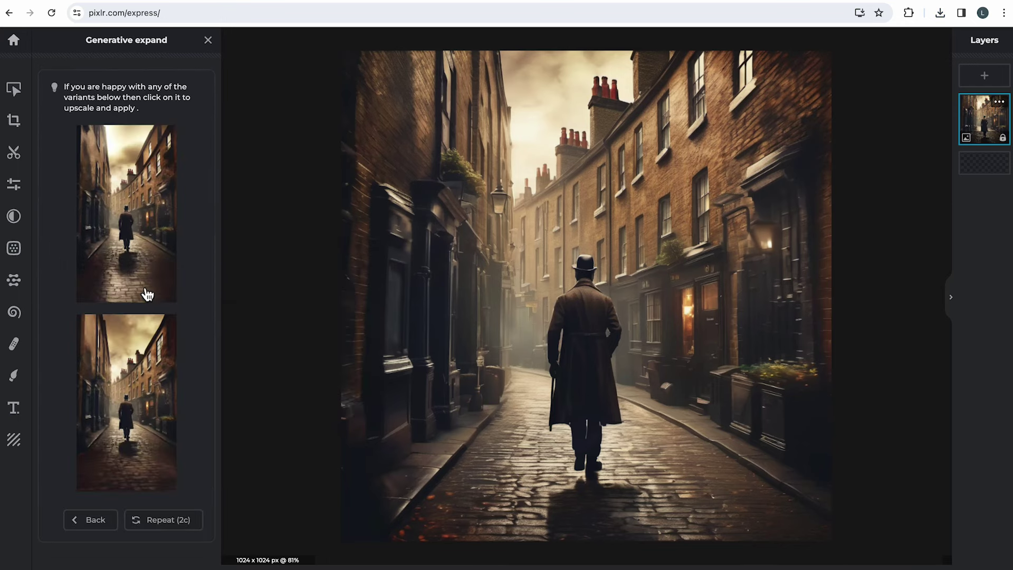
pyautogui.click(148, 294)
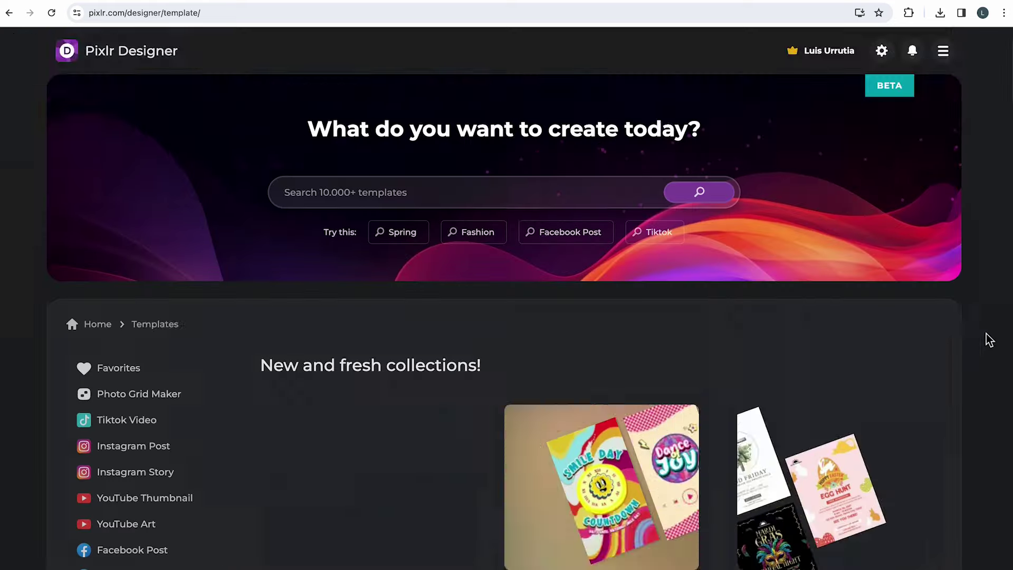
# Scroll to the slide showing swatches #BB9F6D, #A8884E, #B80000 and the Cascadia Code font
pyautogui.scroll(-5, 976, 338)
pyautogui.scroll(-8, 967, 337)
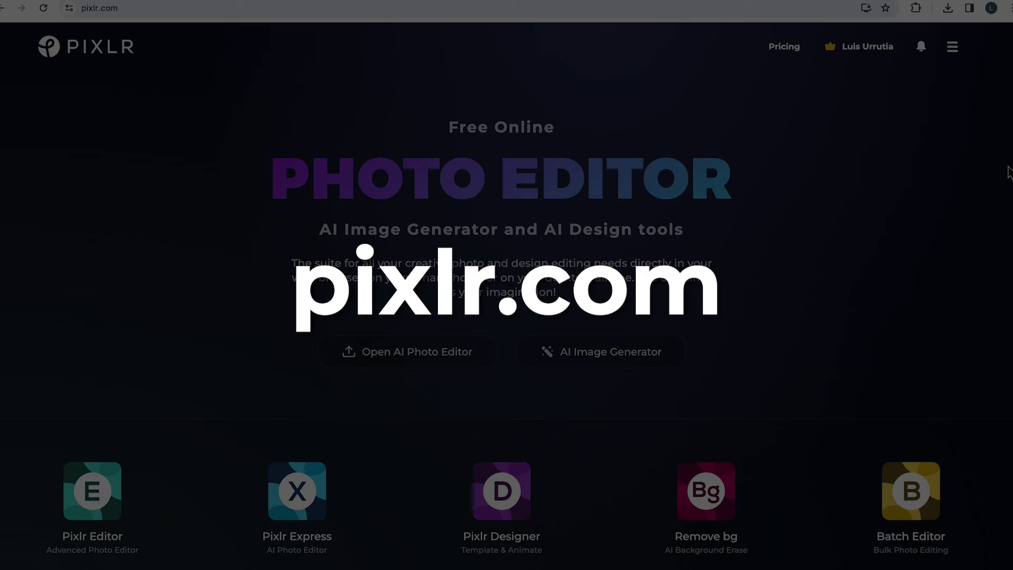
pyautogui.scroll(-6, 1009, 172)
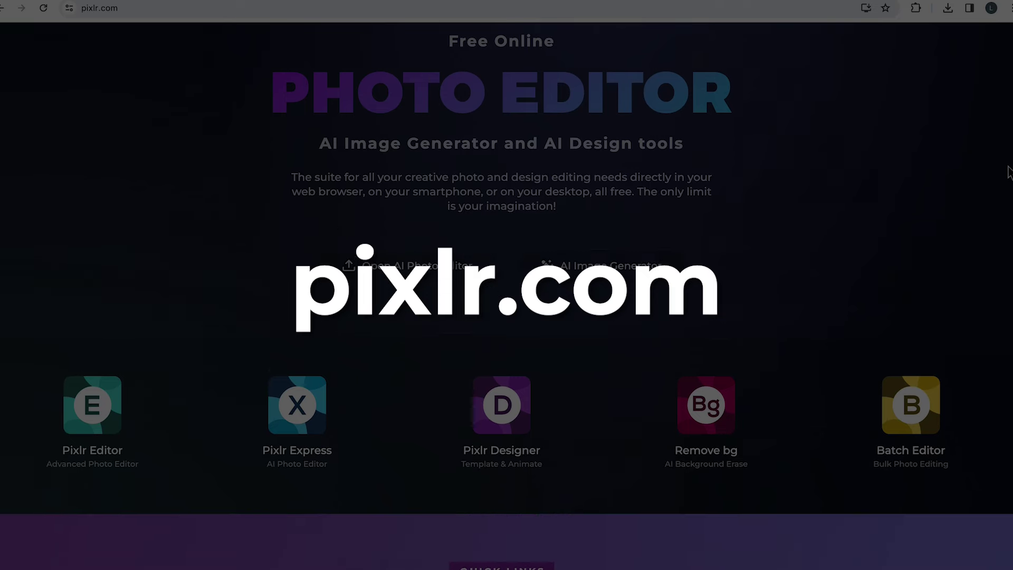
pyautogui.scroll(-7, 1009, 172)
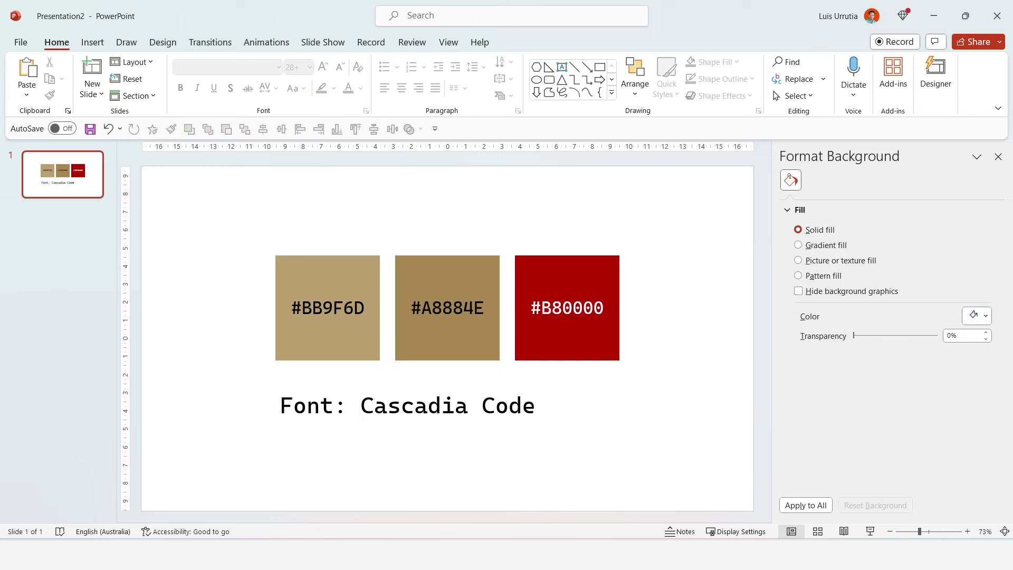
# Switch the slide background to a radial gradient fill centred on the slide
pyautogui.rightClick(491, 248)
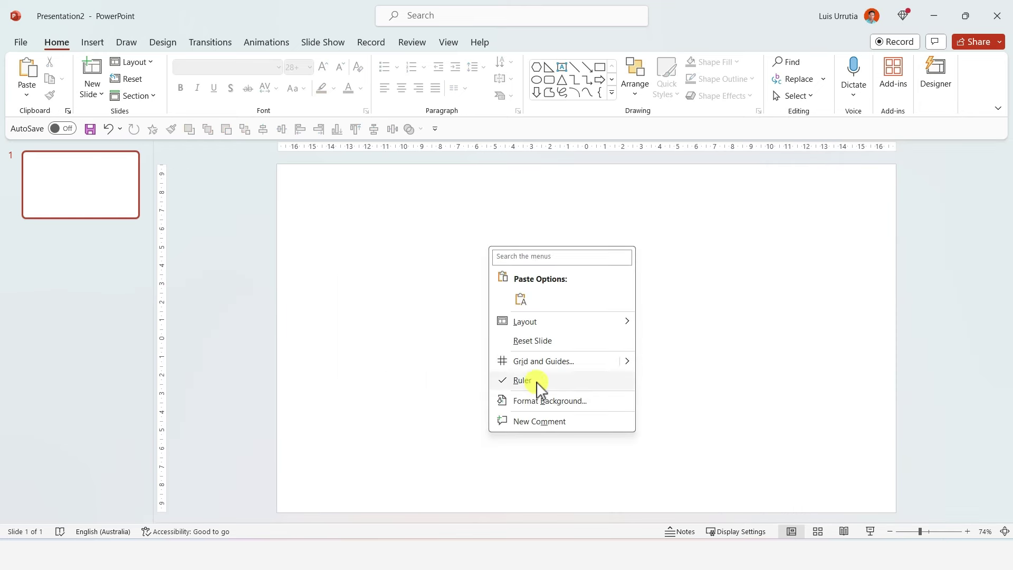
pyautogui.click(545, 400)
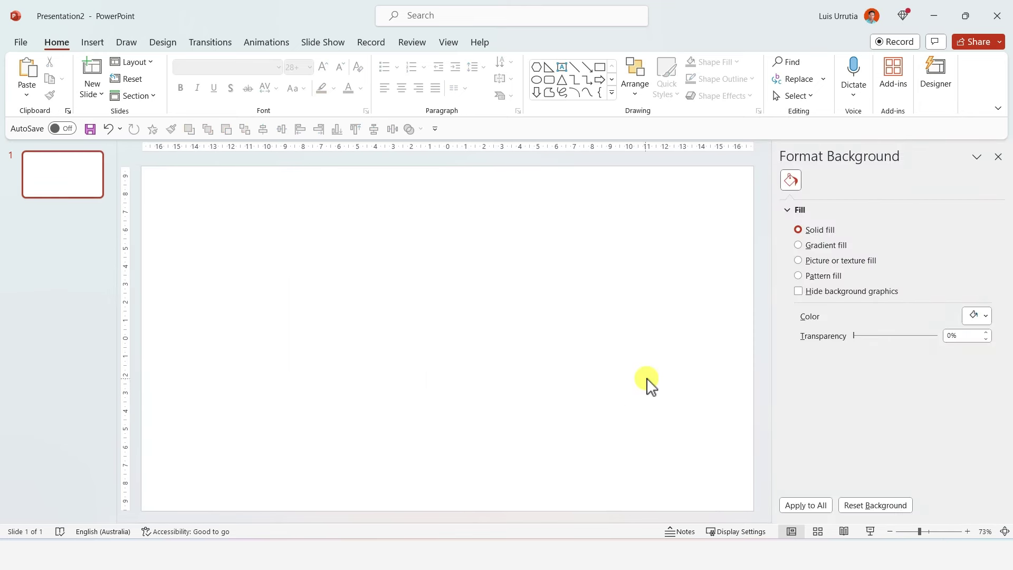
pyautogui.click(799, 246)
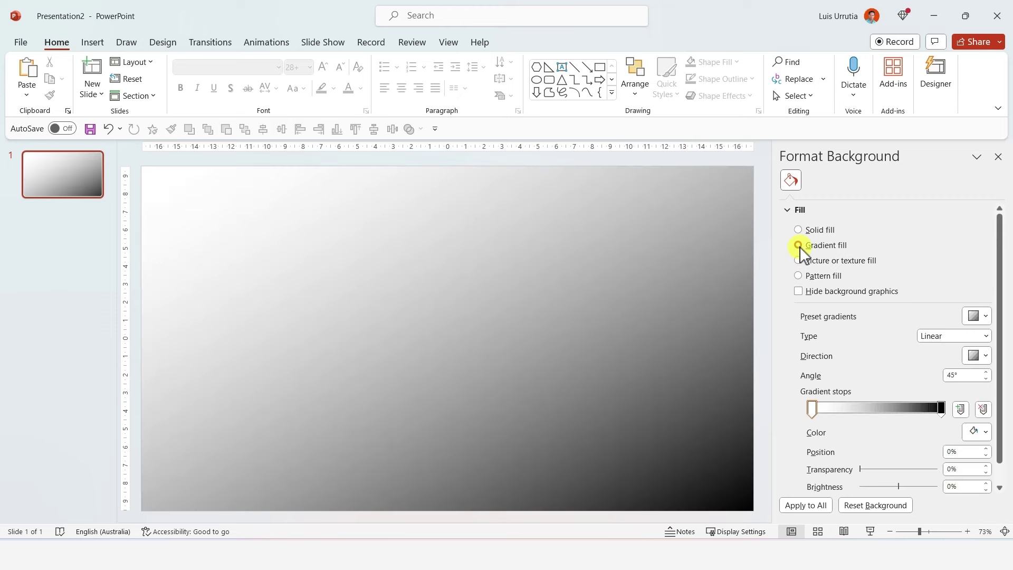
pyautogui.click(947, 336)
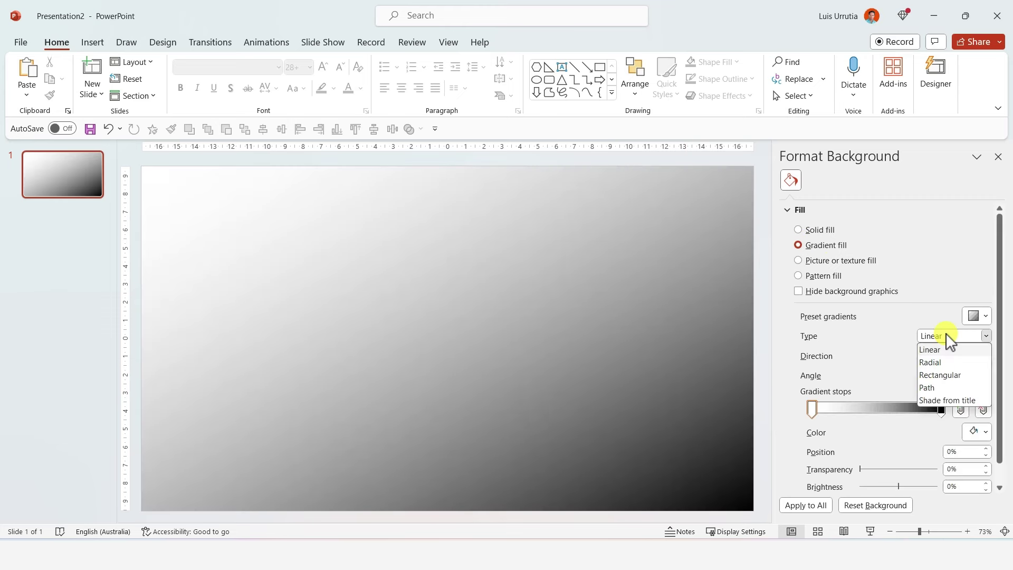
pyautogui.click(940, 362)
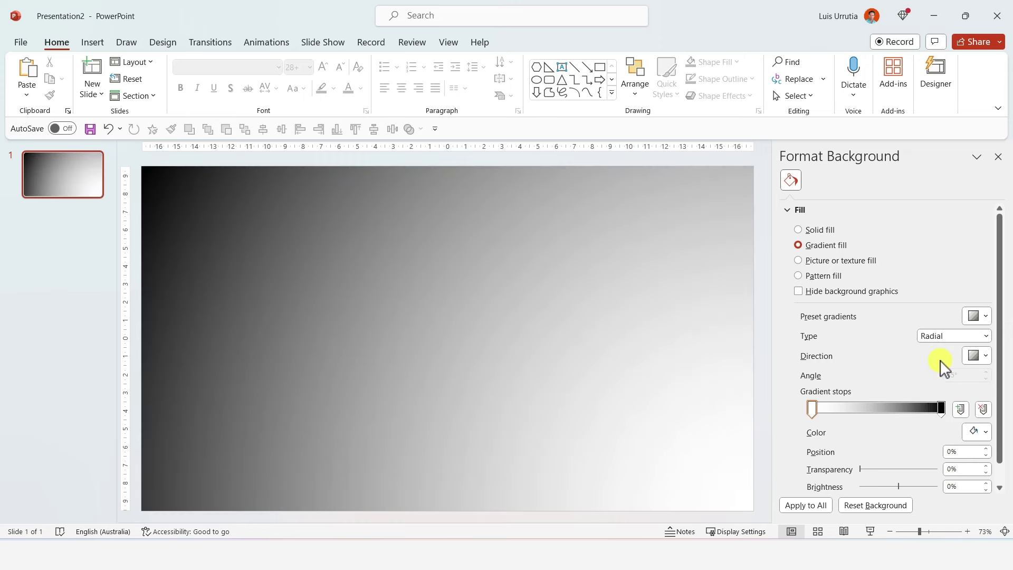
pyautogui.click(974, 356)
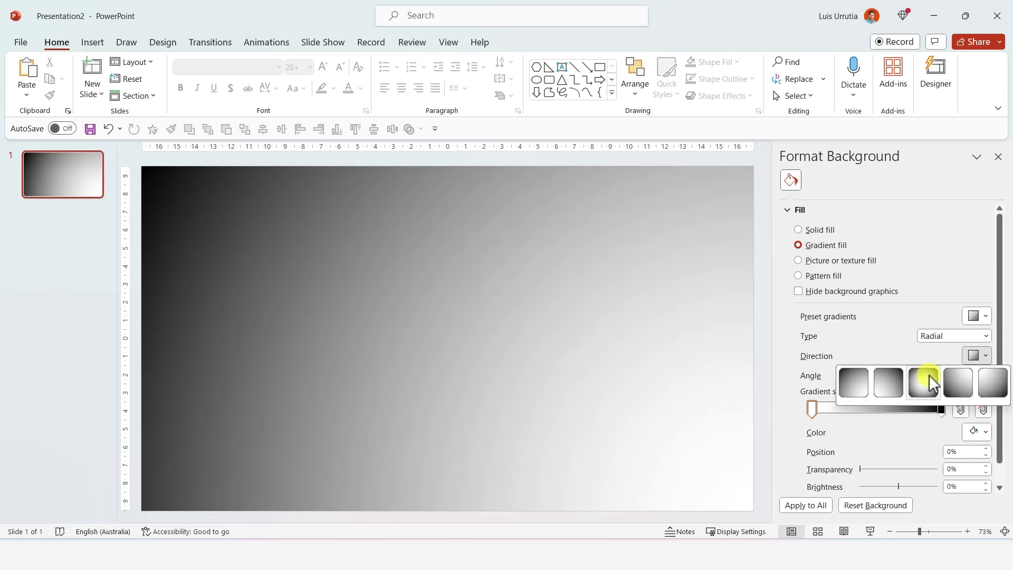
pyautogui.click(926, 382)
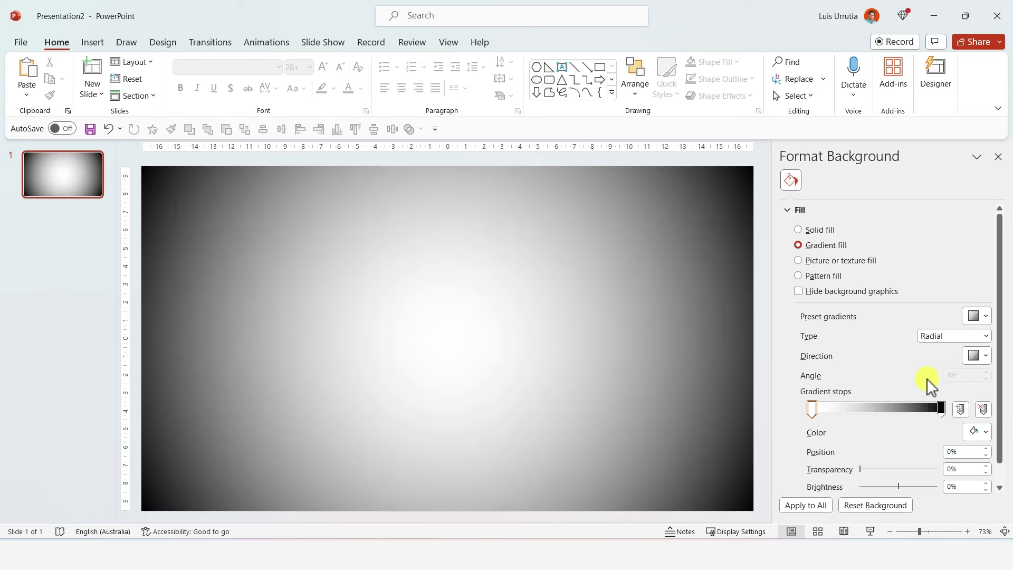
# Set the gradient stops to dark grey at 30% and black at 60%
pyautogui.click(941, 409)
pyautogui.click(972, 433)
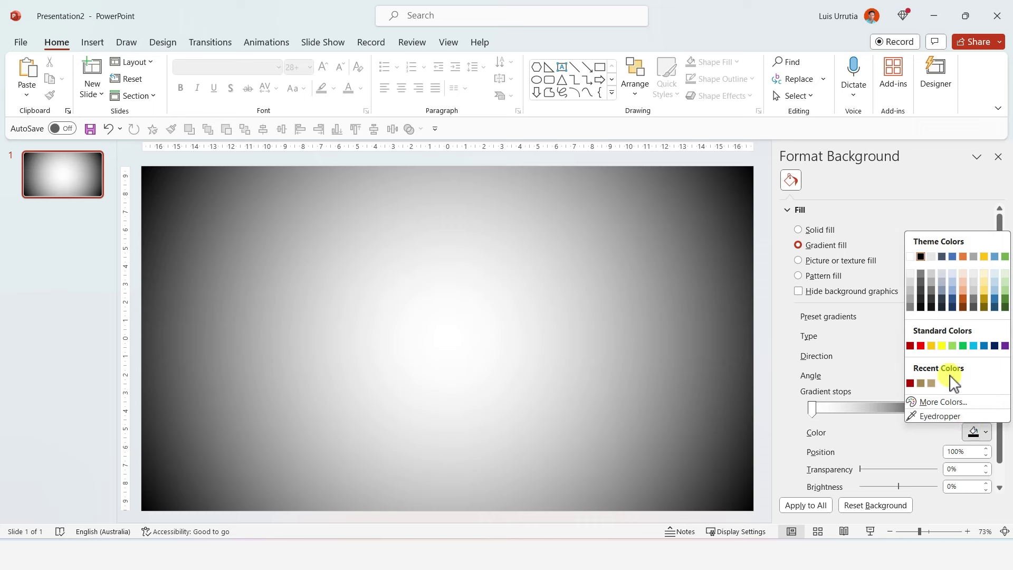
pyautogui.click(920, 257)
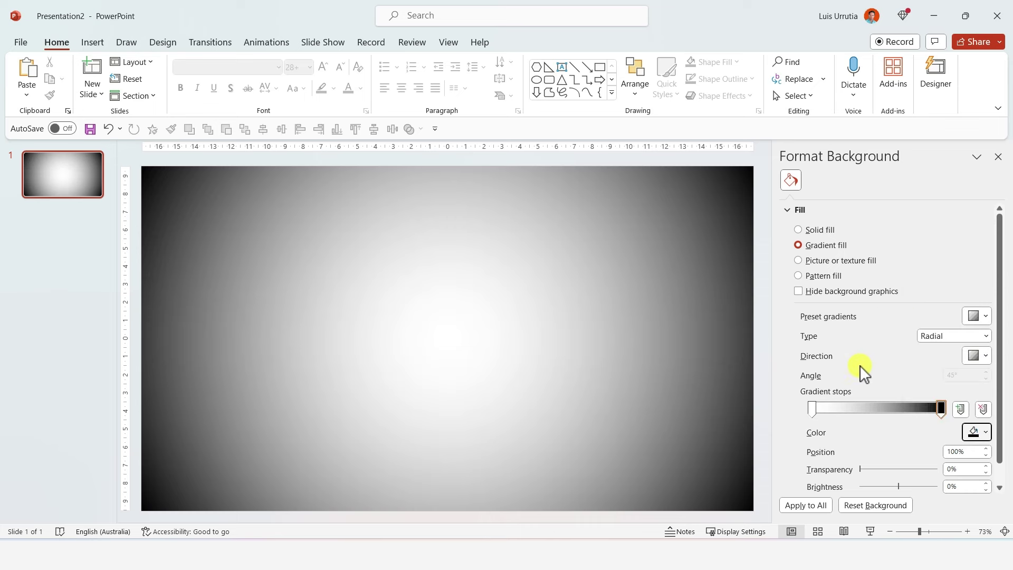
pyautogui.click(811, 409)
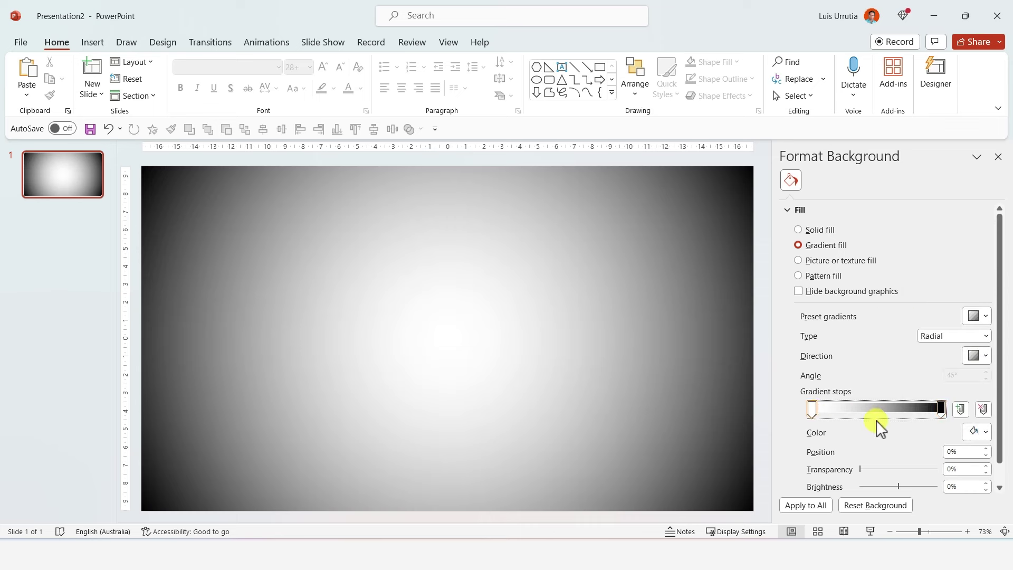
pyautogui.click(973, 432)
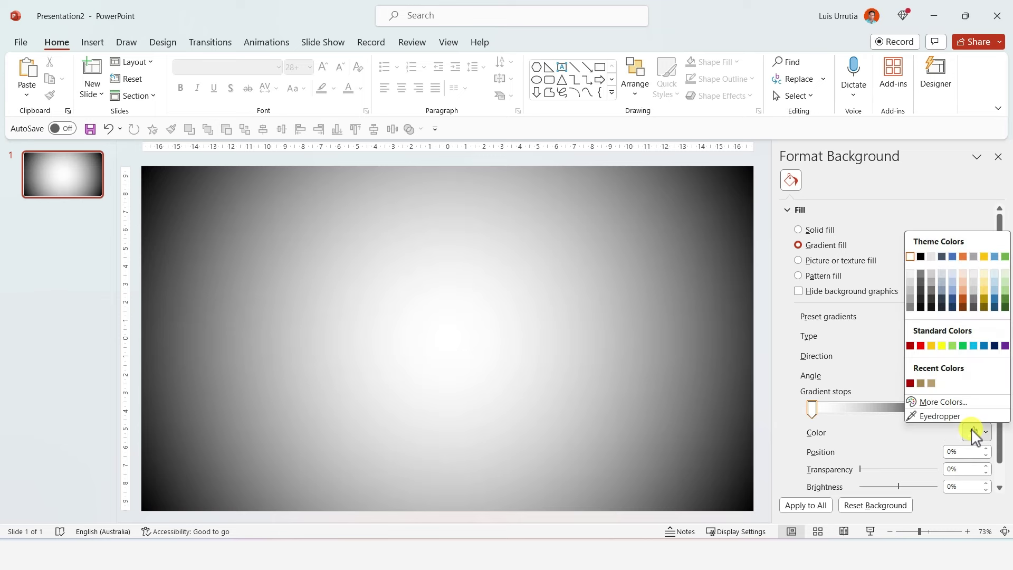
pyautogui.click(923, 290)
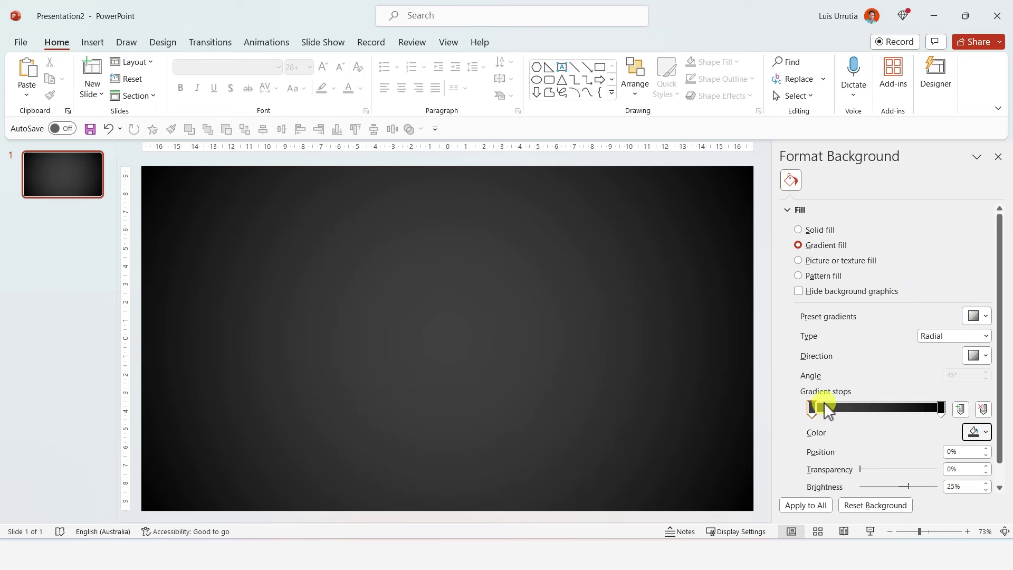
pyautogui.moveTo(814, 409); pyautogui.dragTo(853, 407)
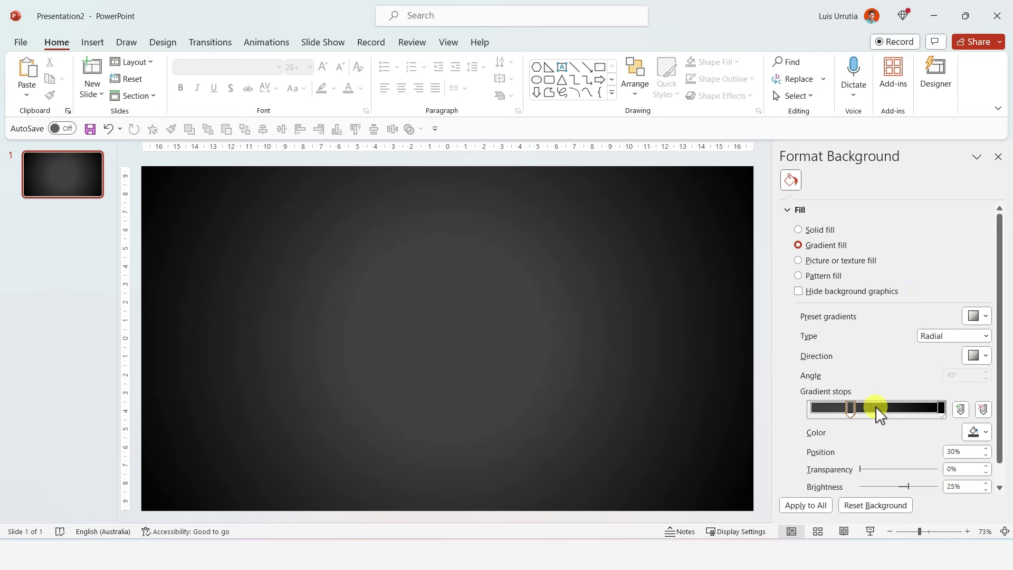
pyautogui.moveTo(932, 407); pyautogui.dragTo(888, 409)
pyautogui.click(998, 157)
# Draw a large rounded rectangle across the slide with much less corner rounding
pyautogui.click(549, 82)
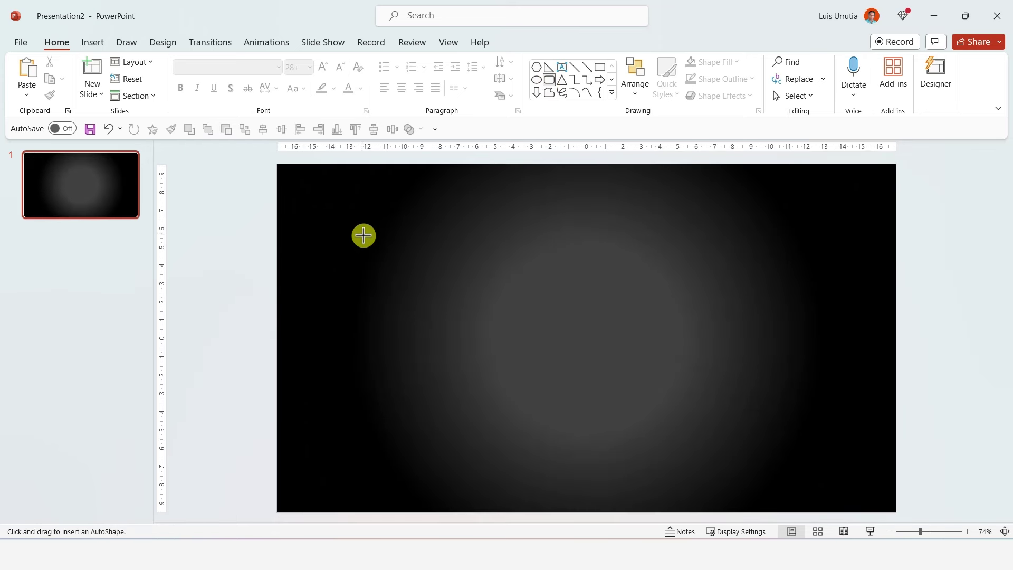
pyautogui.moveTo(358, 232)
pyautogui.mouseDown()
pyautogui.moveTo(480, 317)
pyautogui.moveTo(805, 452)
pyautogui.moveTo(819, 466)
pyautogui.moveTo(813, 486)
pyautogui.mouseUp()
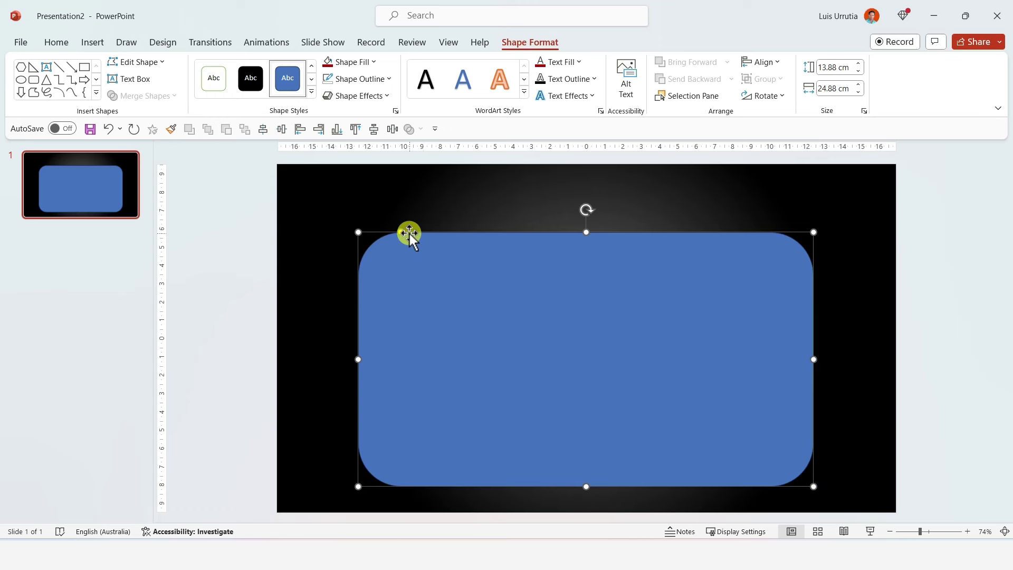
pyautogui.moveTo(403, 232); pyautogui.dragTo(367, 232)
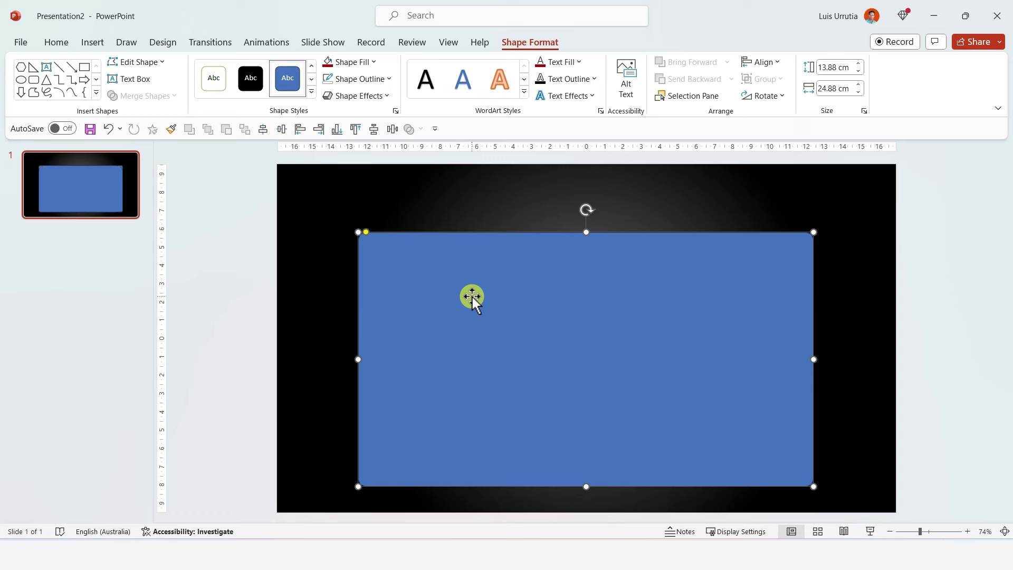
# Duplicate the rectangle and shrink the copy into a rounded tab at its top-left
pyautogui.hotkey('ctrl', 'd')
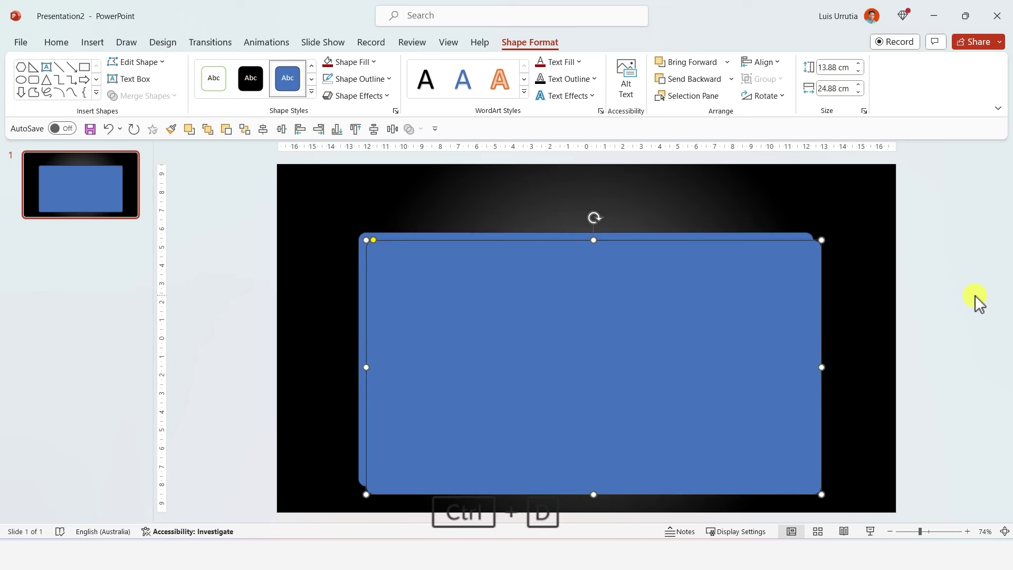
pyautogui.moveTo(560, 391); pyautogui.dragTo(543, 351)
pyautogui.moveTo(812, 452); pyautogui.dragTo(522, 262)
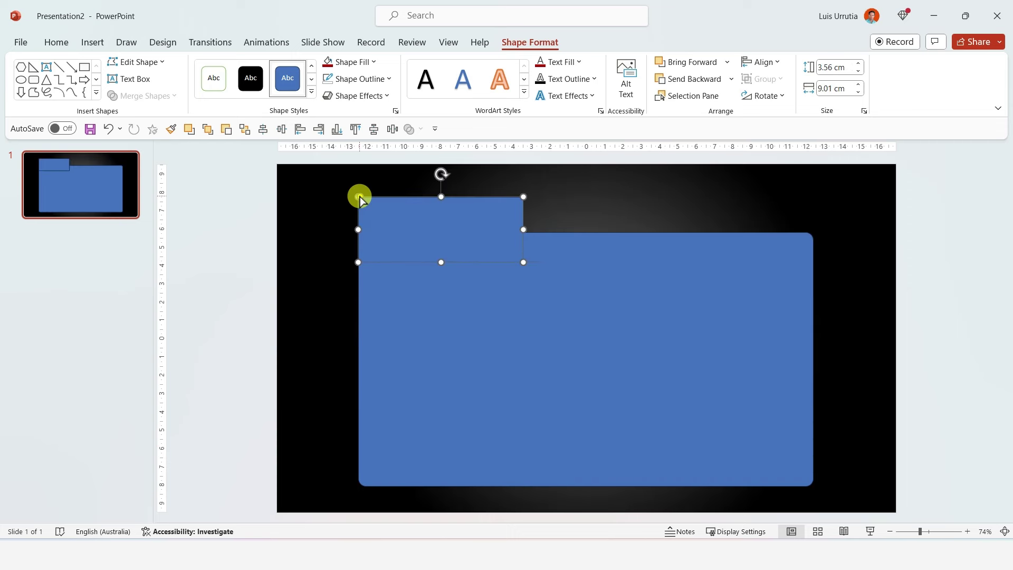
pyautogui.moveTo(359, 197); pyautogui.dragTo(415, 220)
pyautogui.press('Escape')
# Merge the tab and the body rectangle into one folder shape
pyautogui.click(656, 339)
pyautogui.keyDown('shift'); pyautogui.click(481, 259); pyautogui.keyUp('shift')
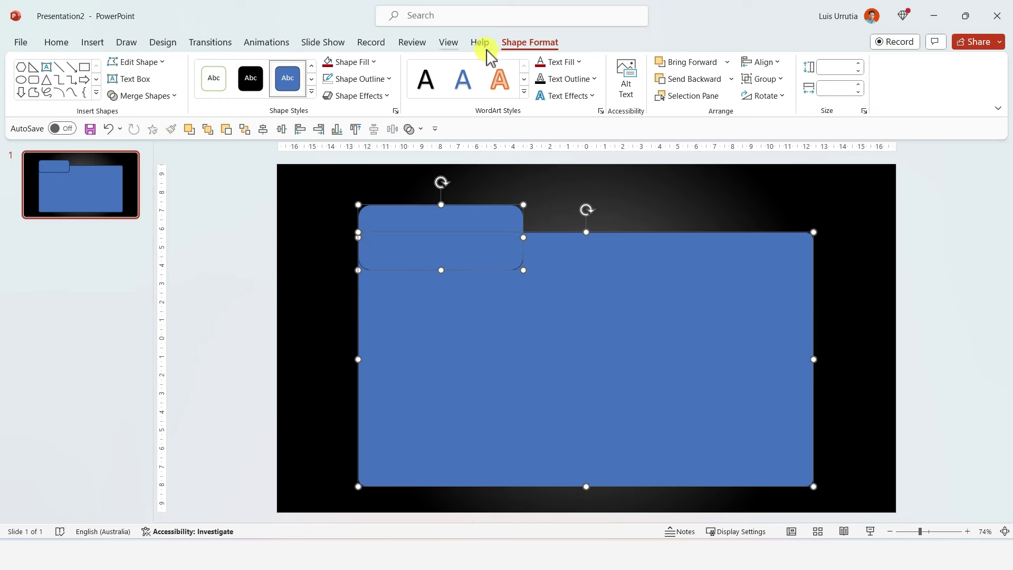
pyautogui.click(156, 98)
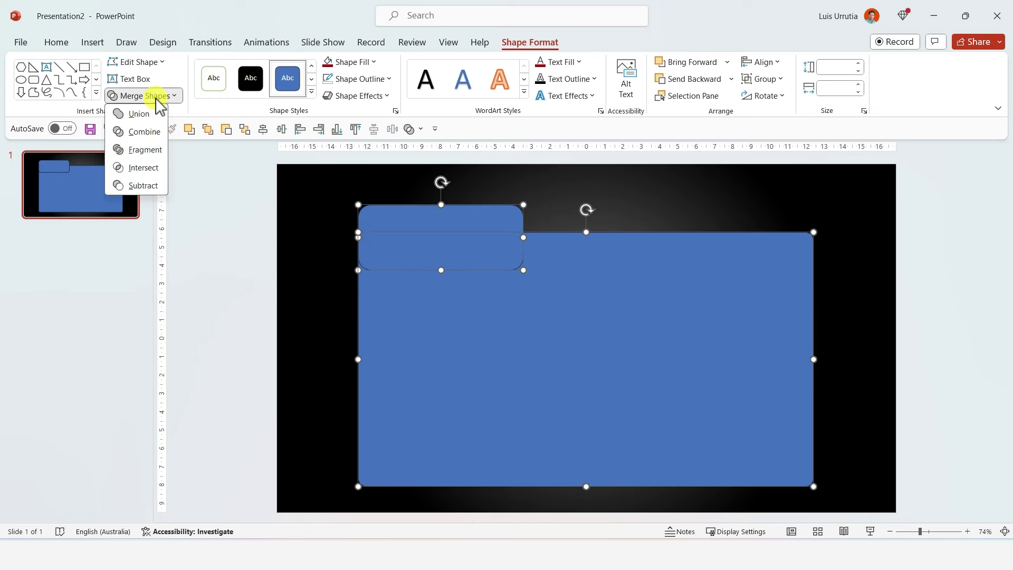
pyautogui.click(139, 114)
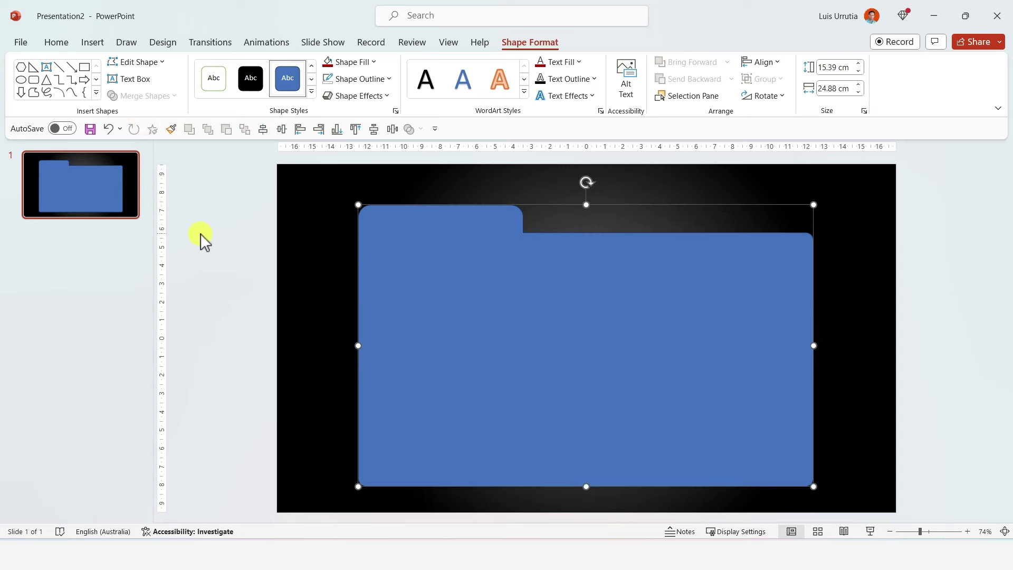
# Remove the folder's outline and fill it with tan
pyautogui.click(369, 82)
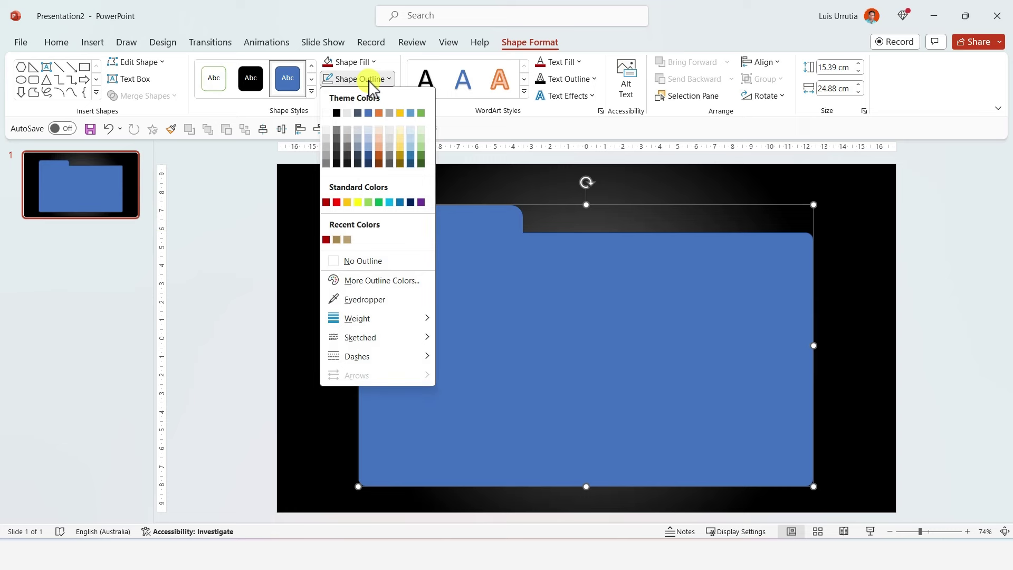
pyautogui.click(363, 264)
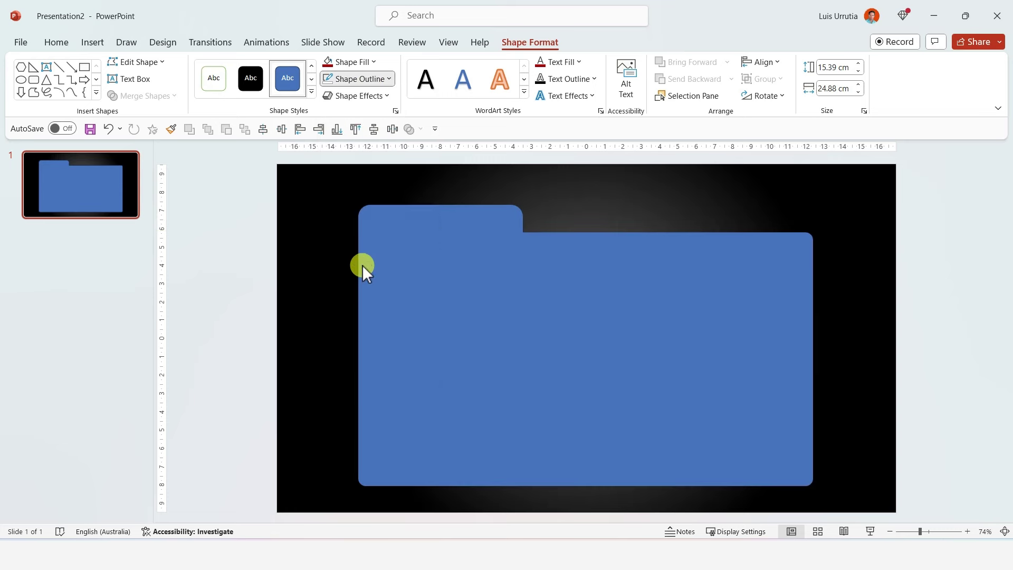
pyautogui.click(363, 62)
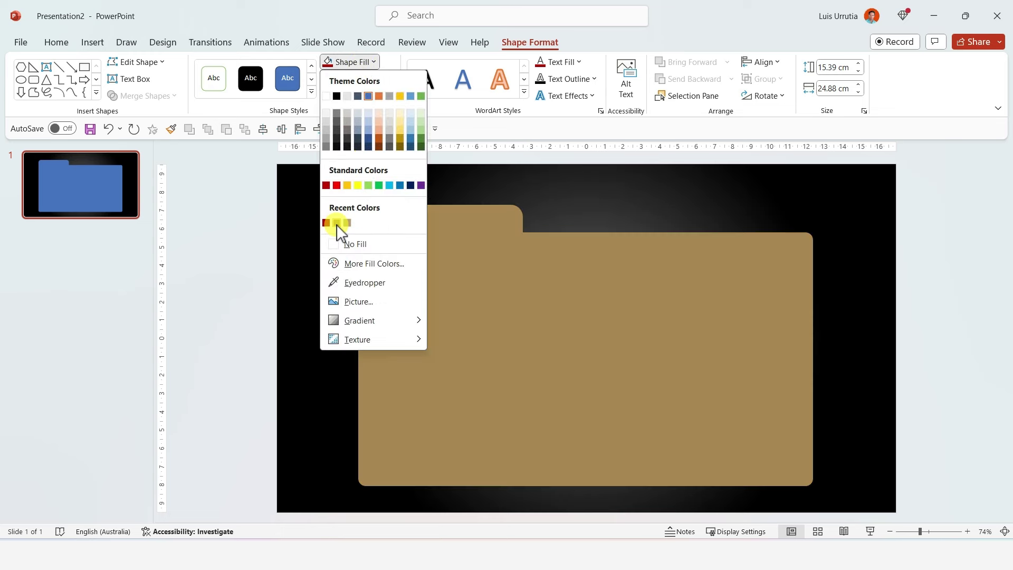
pyautogui.click(337, 223)
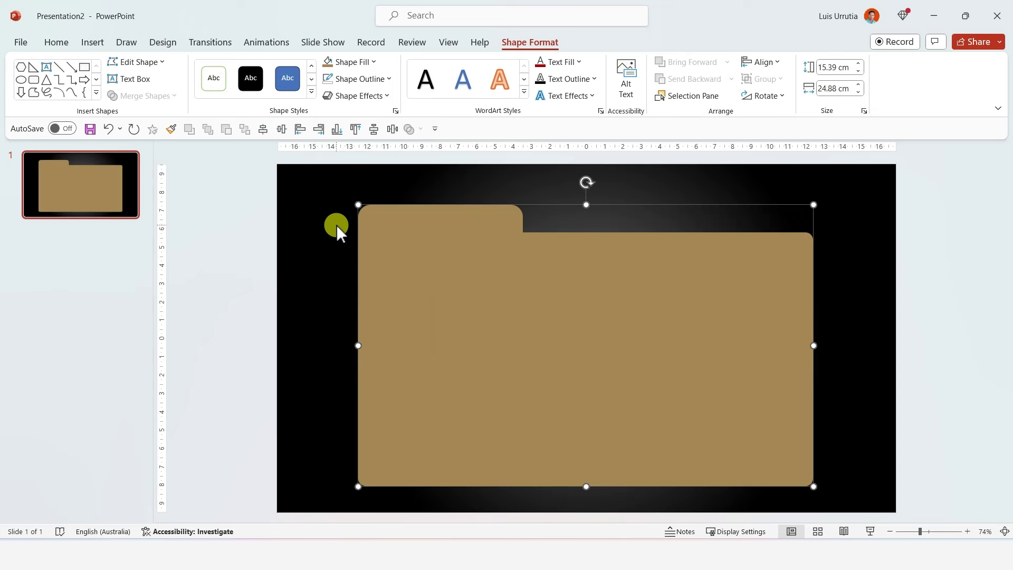
# Draw a white rectangle over the folder, tilted slightly counterclockwise
pyautogui.click(84, 67)
pyautogui.moveTo(374, 245); pyautogui.dragTo(799, 472)
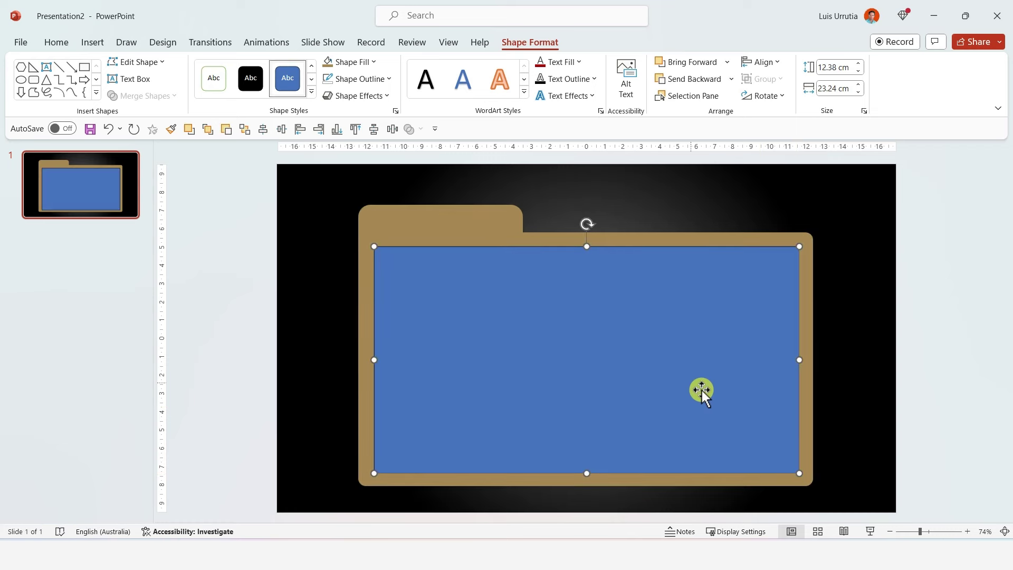
pyautogui.moveTo(586, 223); pyautogui.dragTo(578, 220)
pyautogui.click(352, 62)
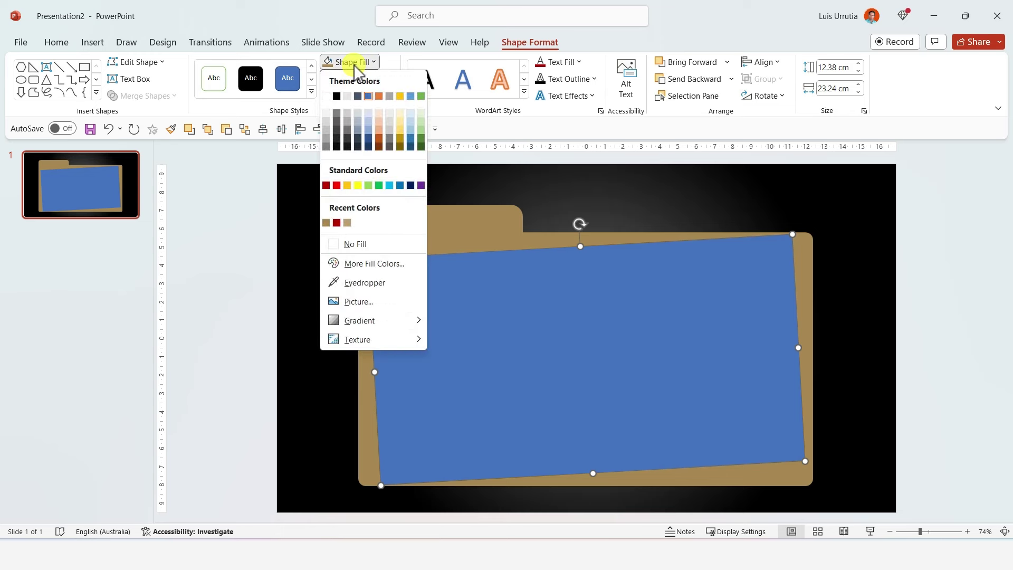
pyautogui.click(326, 96)
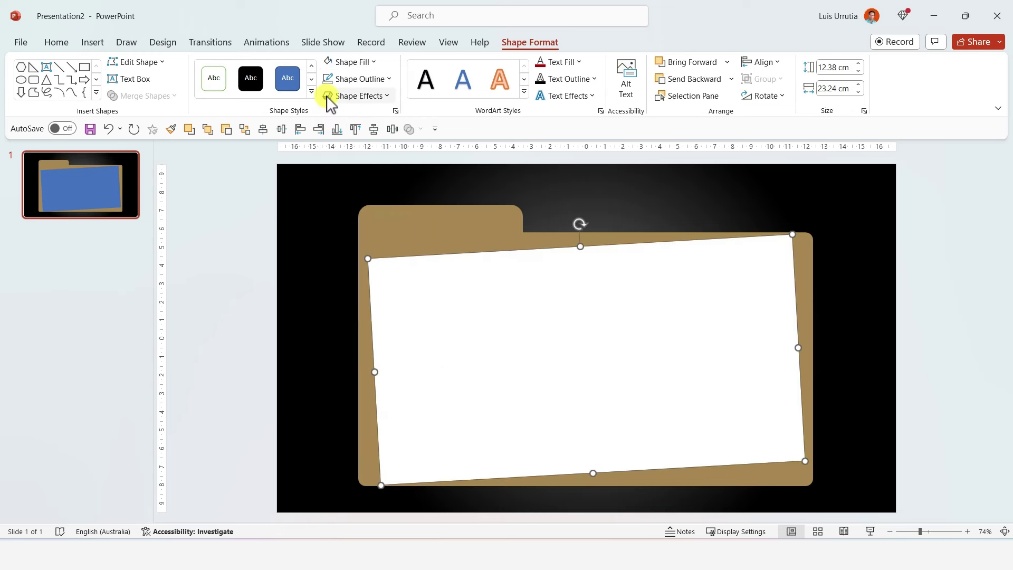
# Apply a centred offset shadow to the paper with transparency raised to 88%
pyautogui.click(356, 98)
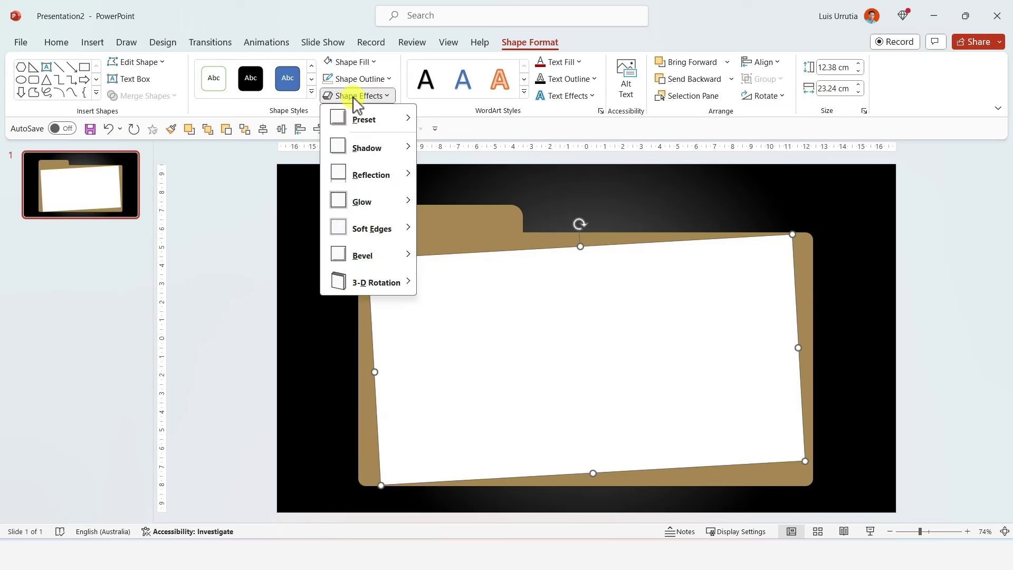
pyautogui.moveTo(362, 148)
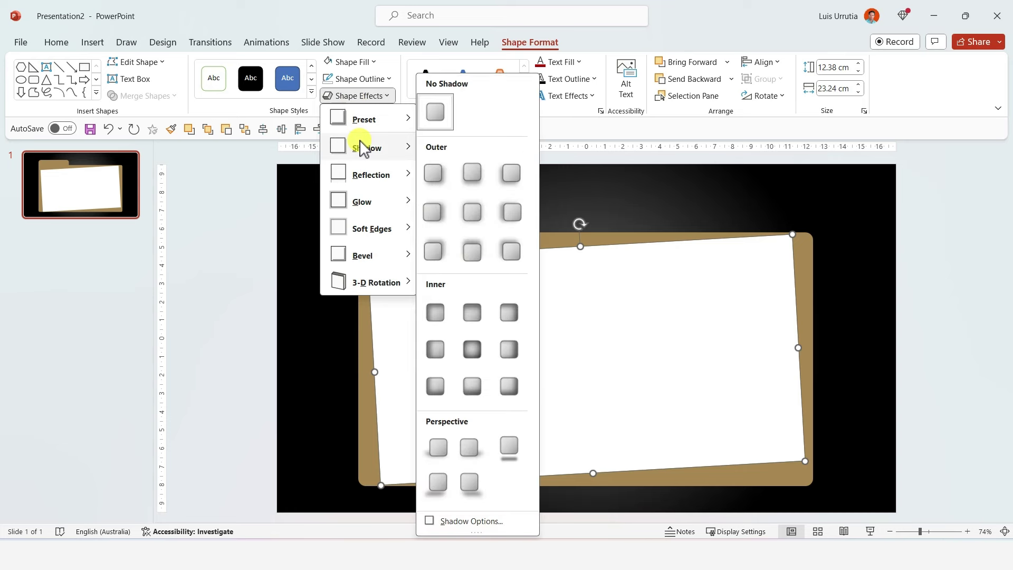
pyautogui.click(470, 217)
pyautogui.click(395, 111)
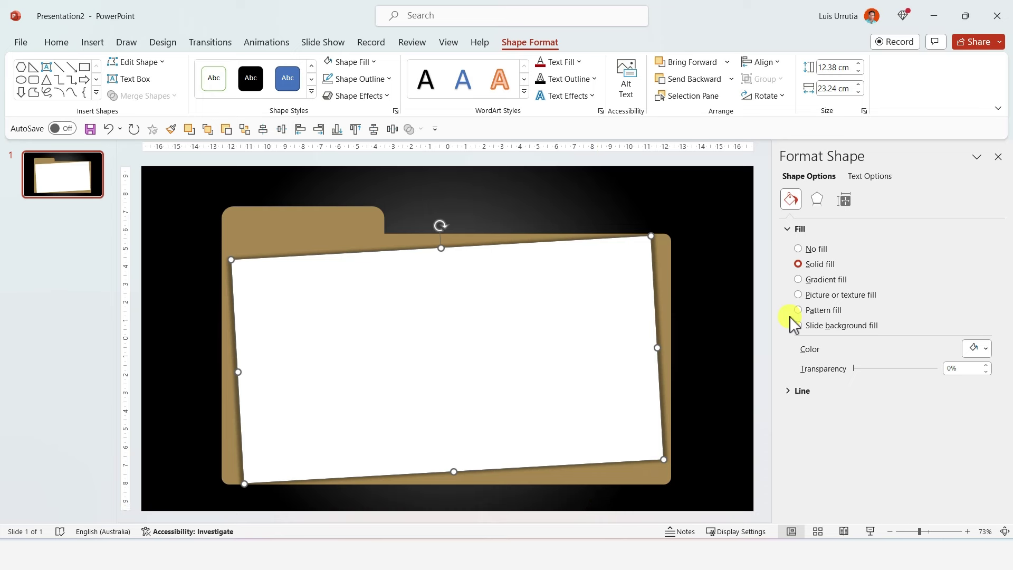
pyautogui.click(819, 206)
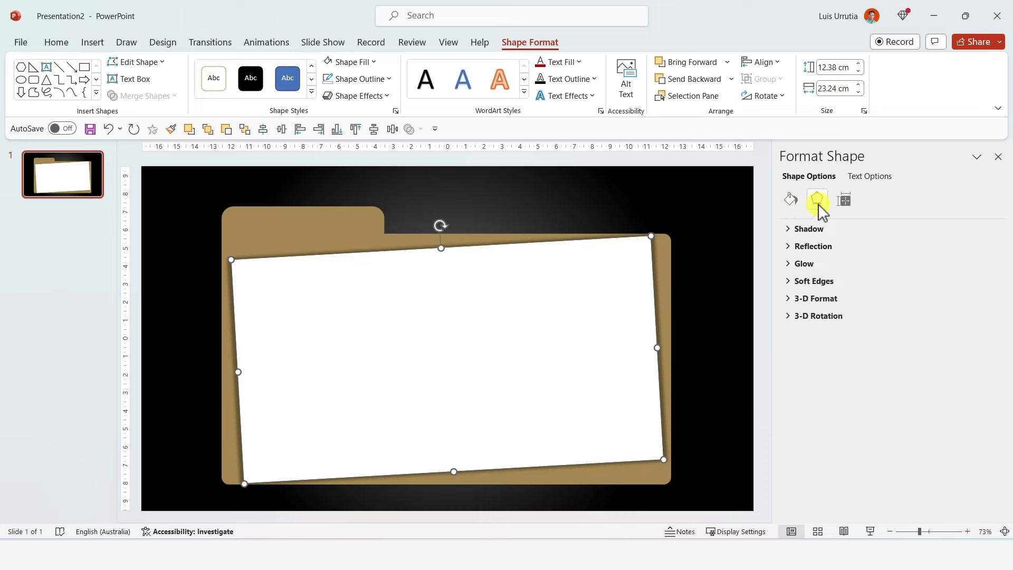
pyautogui.click(790, 230)
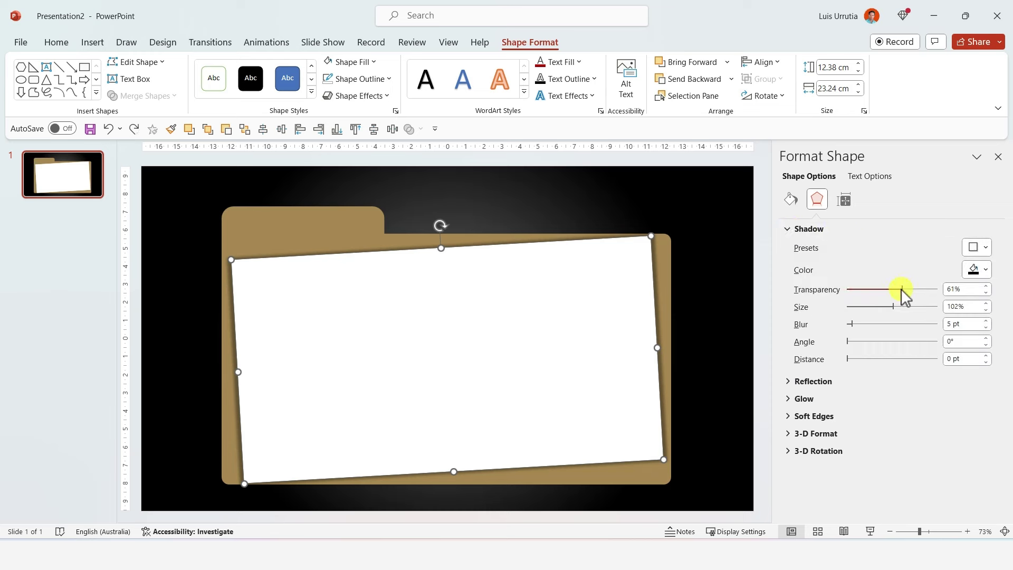
pyautogui.moveTo(904, 289); pyautogui.dragTo(929, 290)
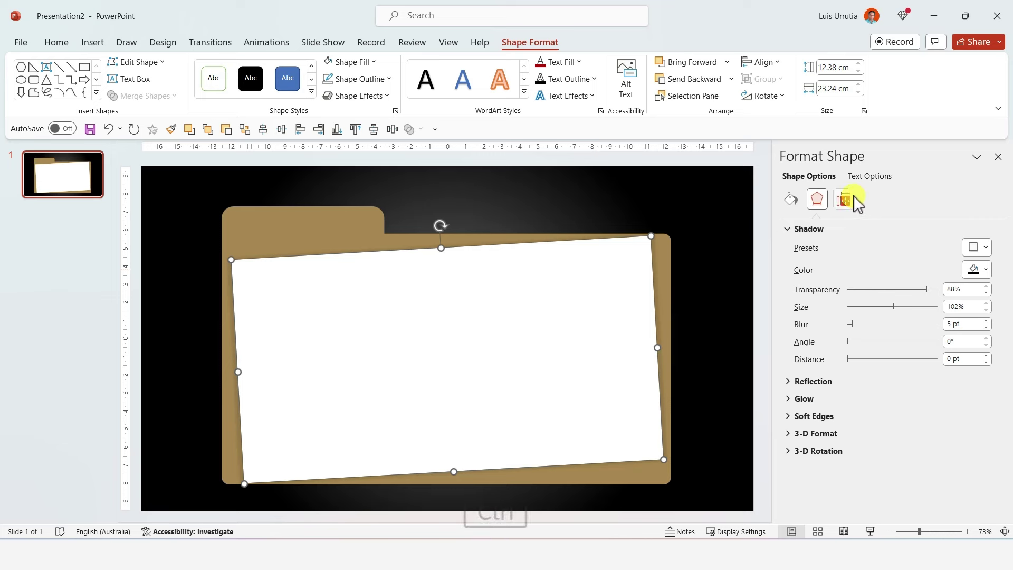
# Duplicate the paper sheet, straighten the copy, and position it inside the folder
pyautogui.hotkey('ctrl', 'd')
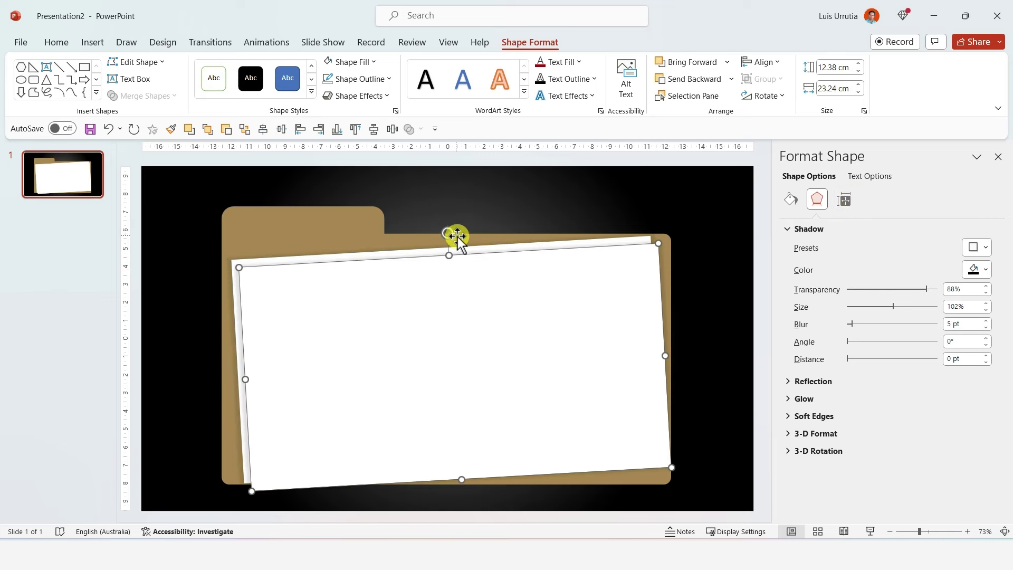
pyautogui.moveTo(457, 236); pyautogui.dragTo(464, 233)
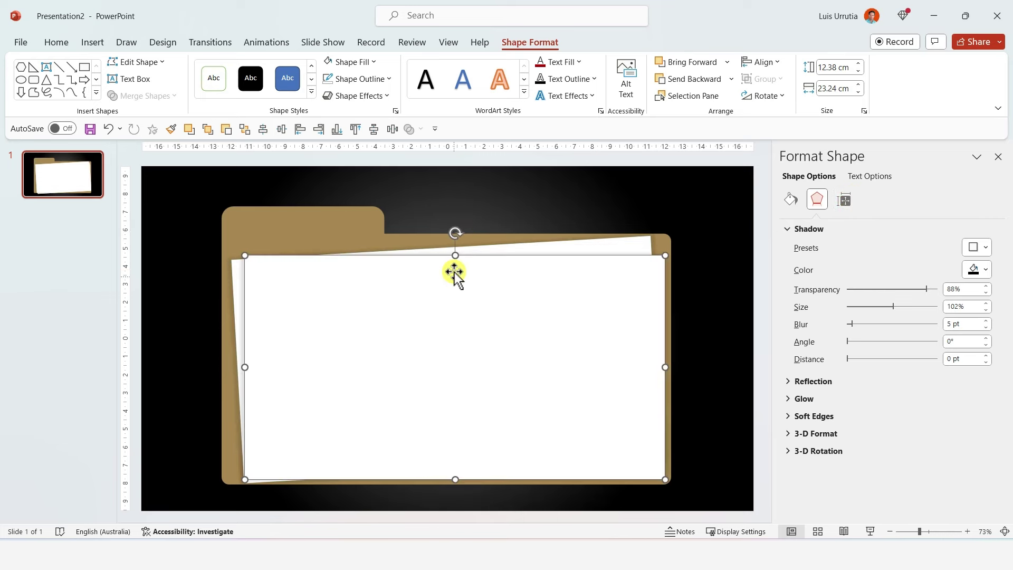
pyautogui.moveTo(454, 271); pyautogui.dragTo(446, 259)
pyautogui.click(184, 317)
pyautogui.click(549, 79)
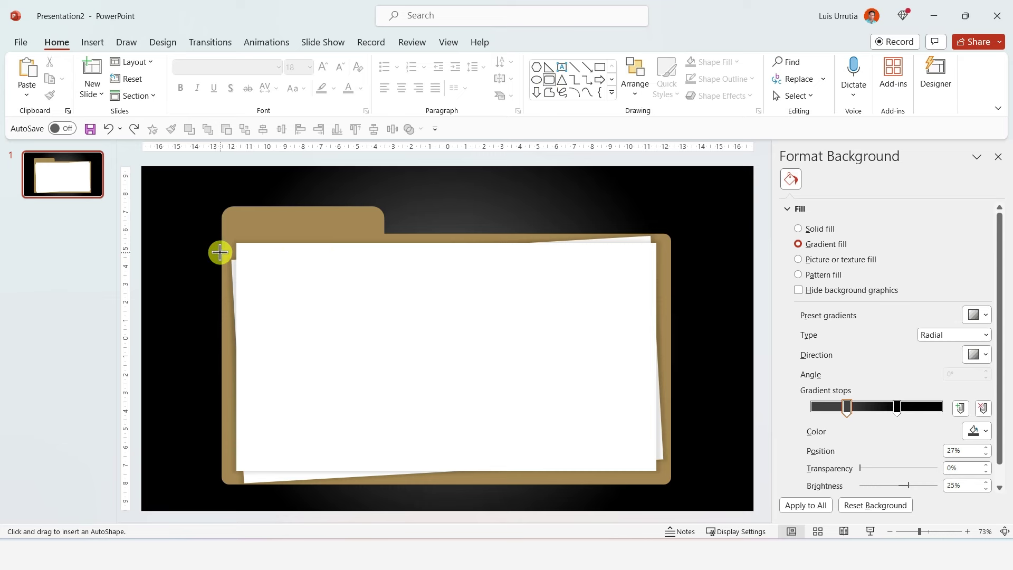
# Draw a less-rounded tan front flap over the folder with no outline
pyautogui.moveTo(221, 253); pyautogui.dragTo(672, 496)
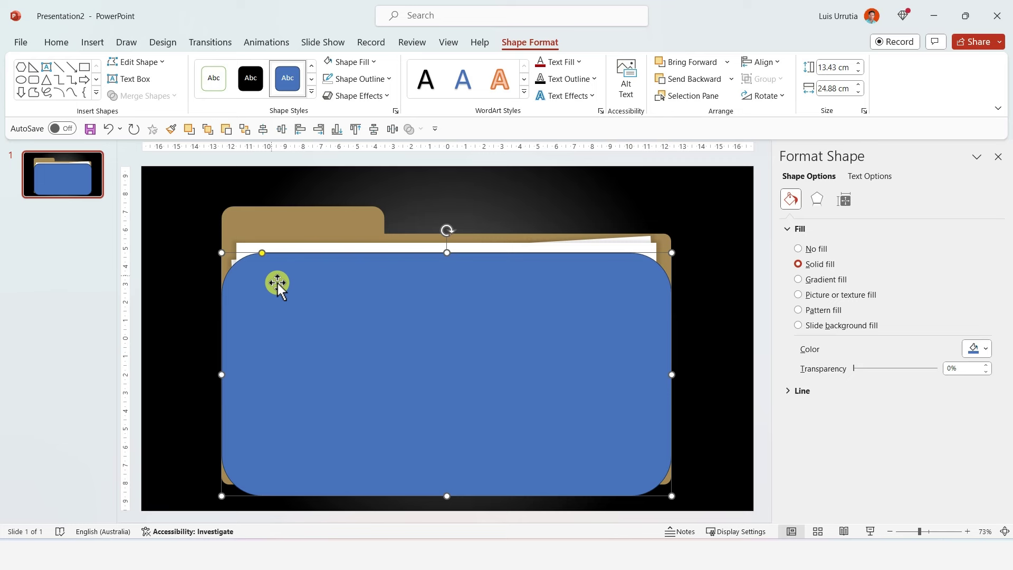
pyautogui.moveTo(262, 253); pyautogui.dragTo(232, 254)
pyautogui.click(361, 63)
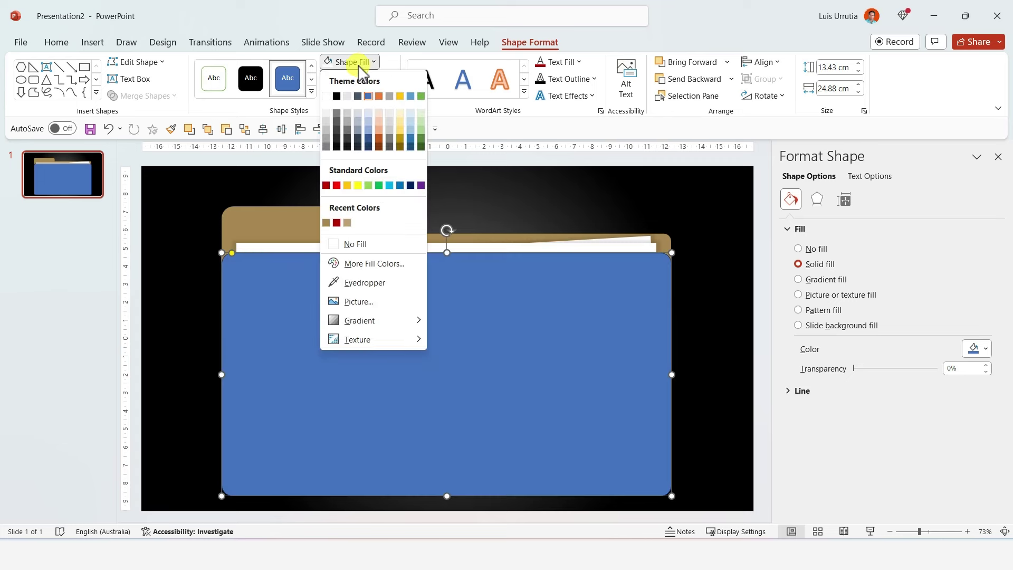
pyautogui.click(348, 223)
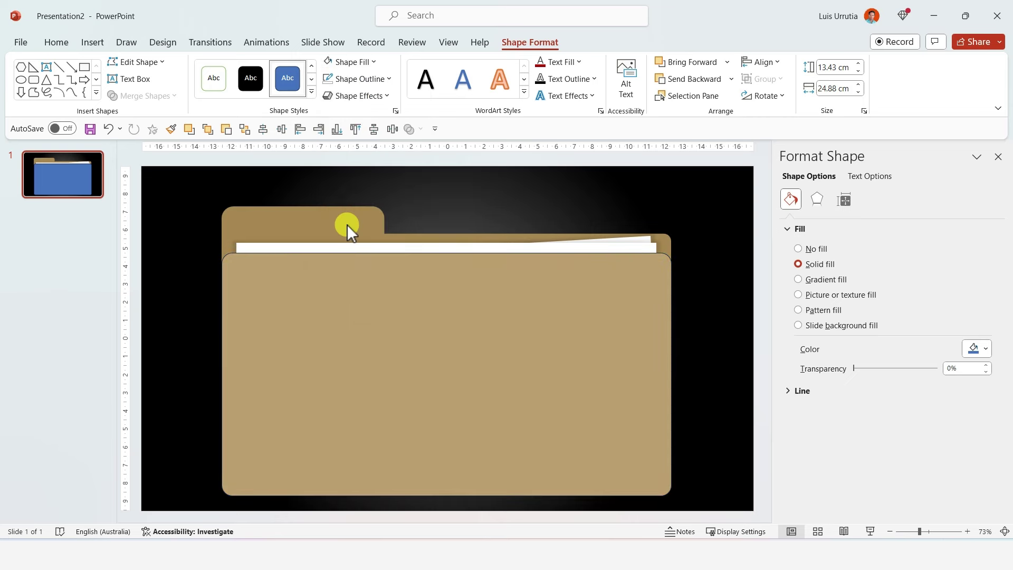
pyautogui.click(359, 79)
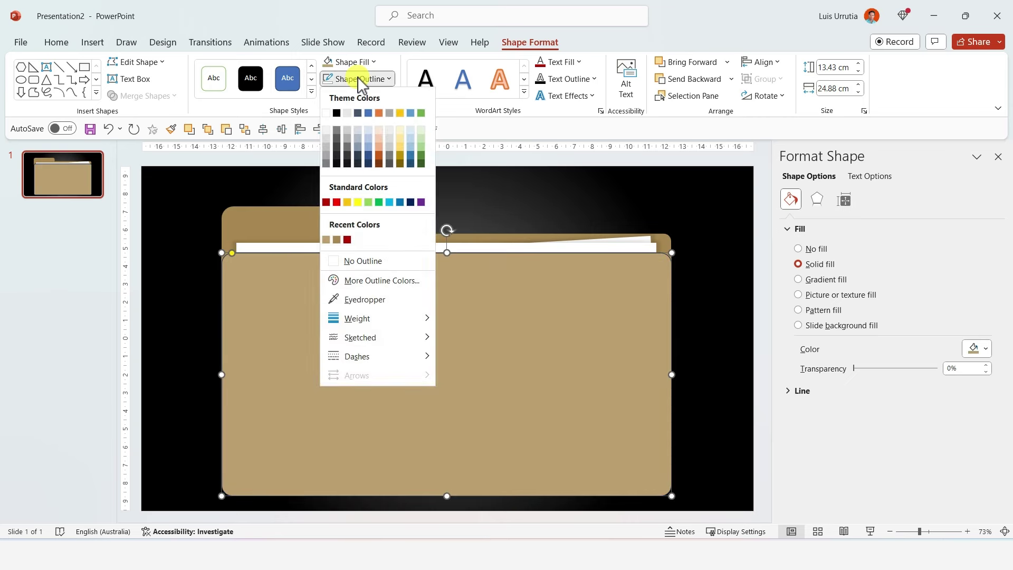
pyautogui.click(369, 260)
# Give the front flap an outer shadow, shorten it, and tilt the back paper slightly
pyautogui.click(815, 201)
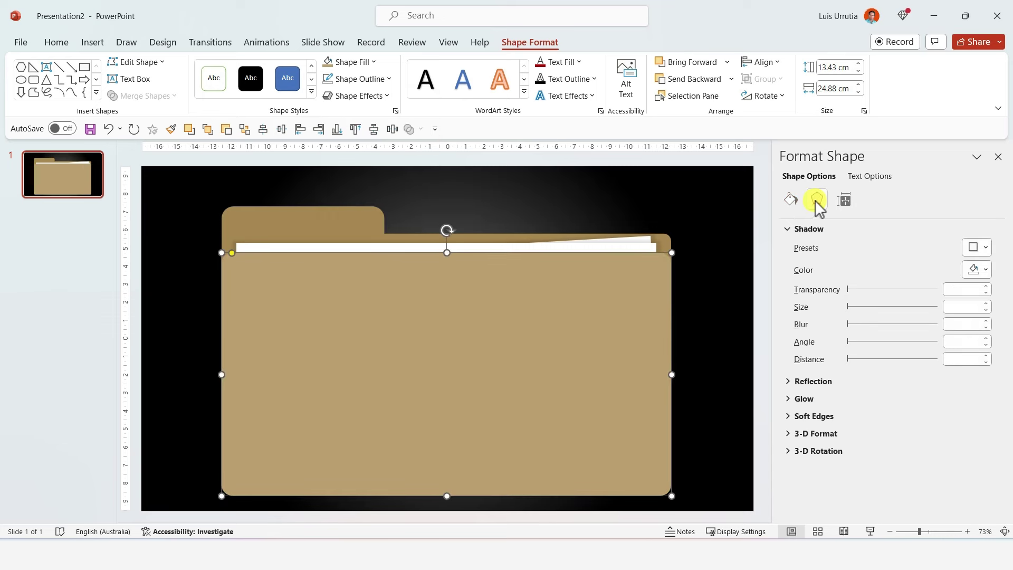
pyautogui.click(974, 248)
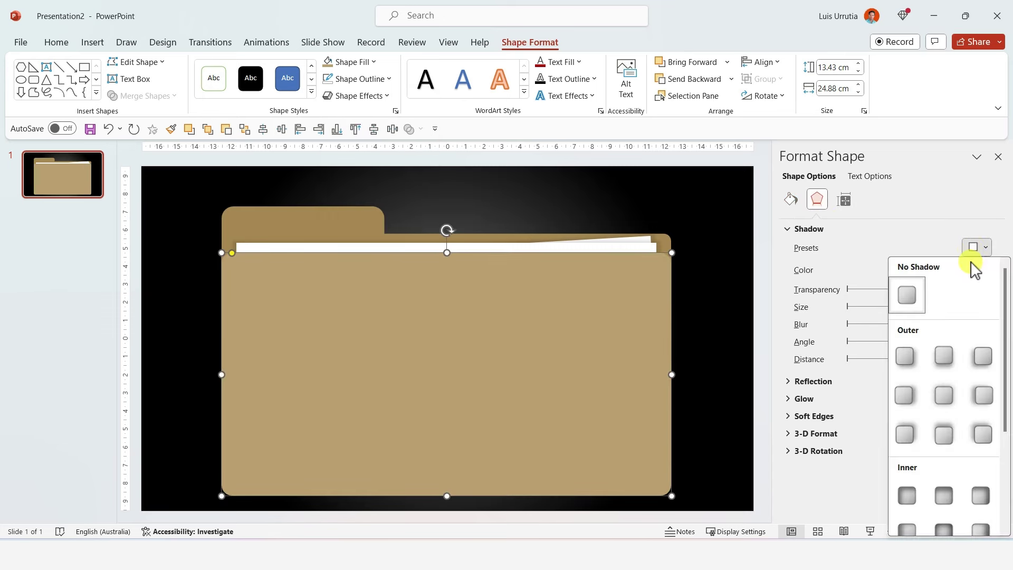
pyautogui.click(943, 398)
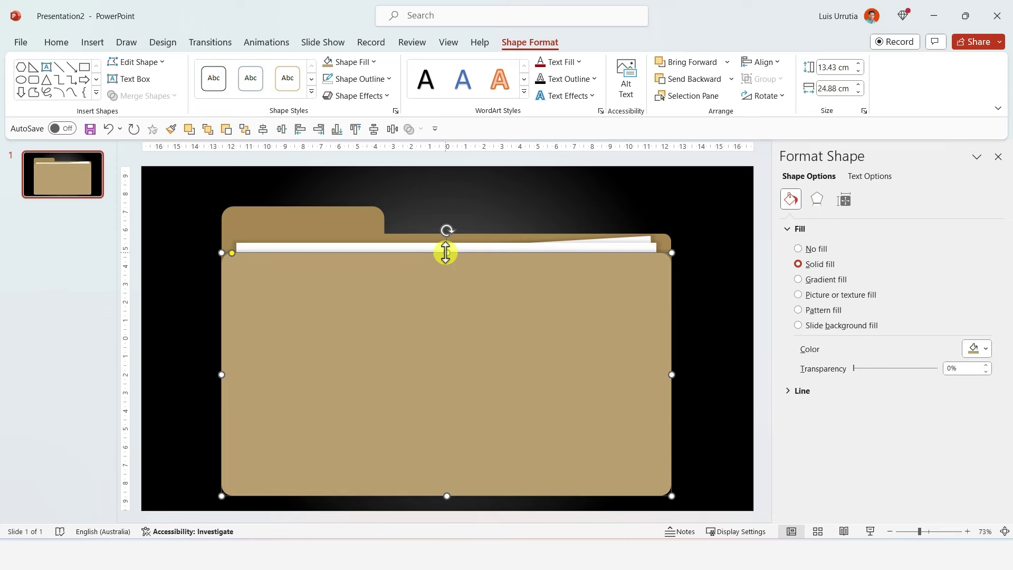
pyautogui.moveTo(447, 253); pyautogui.dragTo(446, 264)
pyautogui.click(468, 246)
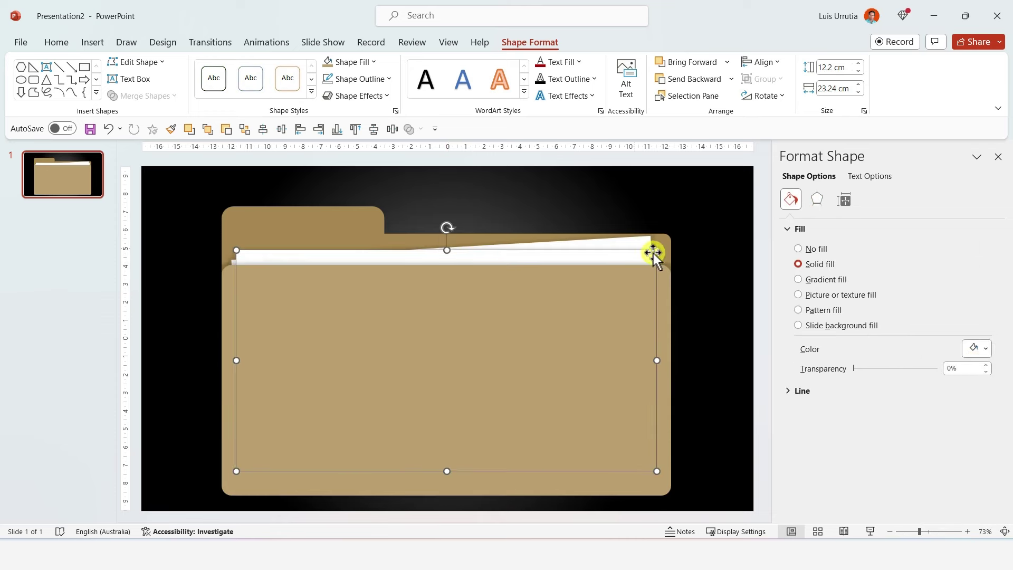
pyautogui.moveTo(445, 227); pyautogui.dragTo(441, 225)
pyautogui.press('Escape')
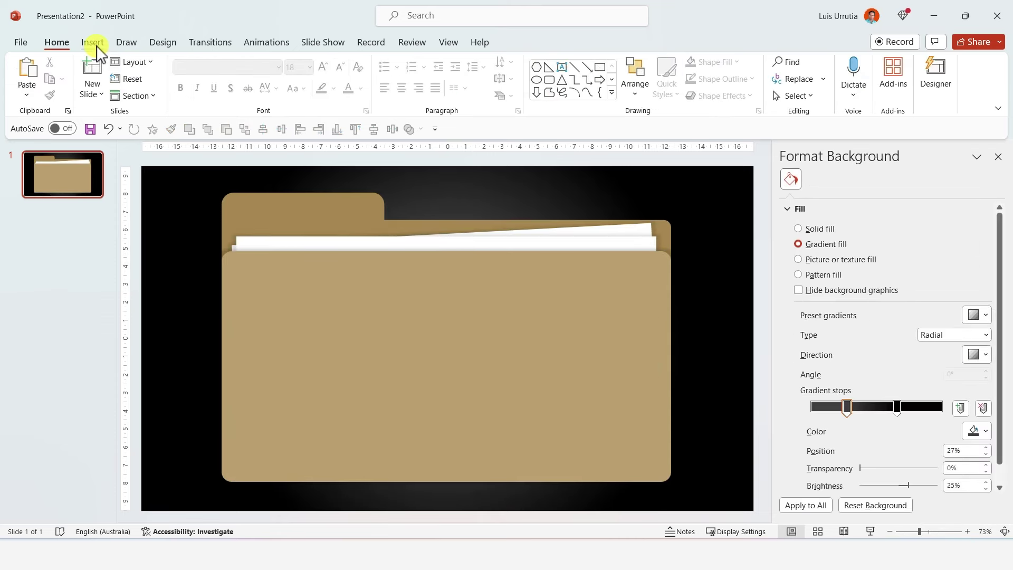
# Add the Cascadia Code tab label 'S. HOLMES #1234', plus copies reading 'CASE #1234' and the investigator credit
pyautogui.click(92, 42)
pyautogui.write('S. HOLMES #1234')
pyautogui.moveTo(338, 196); pyautogui.dragTo(568, 346)
pyautogui.moveTo(504, 355); pyautogui.dragTo(465, 355)
pyautogui.write('CASE #1234')
pyautogui.moveTo(587, 355); pyautogui.dragTo(588, 400)
pyautogui.write('INVESTIGATION BY: LUIS URRUTIA')
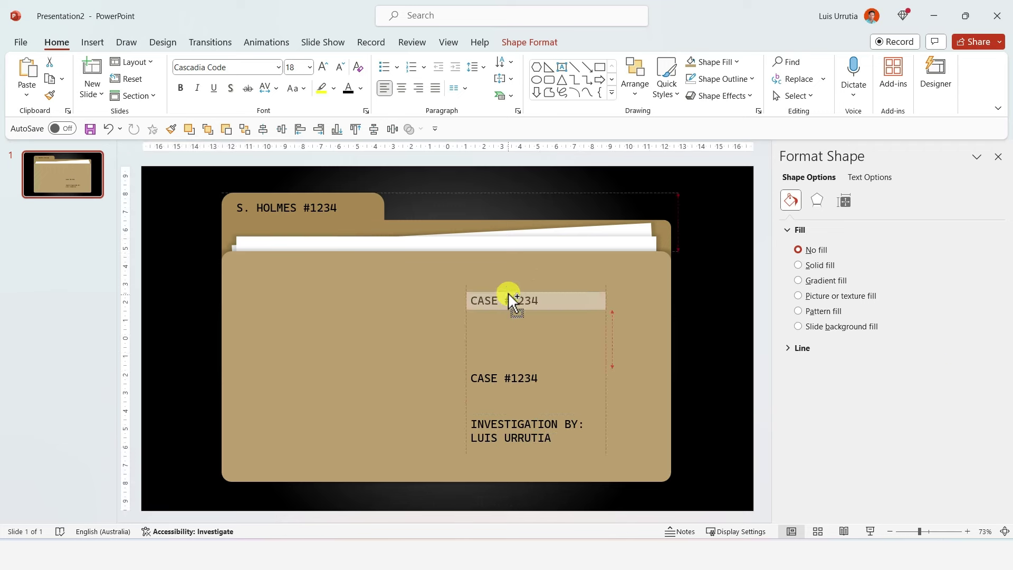
# Add a two-line 'SHERLOCK HOLMES' title at 60 pt above CASE #1234 and select all three labels
pyautogui.moveTo(509, 293); pyautogui.dragTo(508, 301)
pyautogui.hotkey('ctrl', 'a')
pyautogui.write('SHERLOCK')
pyautogui.press('Return')
pyautogui.write('HOLMES')
pyautogui.hotkey('ctrl', 'a')
pyautogui.click(323, 67)
pyautogui.click(322, 67)
pyautogui.click(323, 67)
pyautogui.click(323, 67)
pyautogui.click(323, 67)
pyautogui.click(323, 67)
pyautogui.click(323, 67)
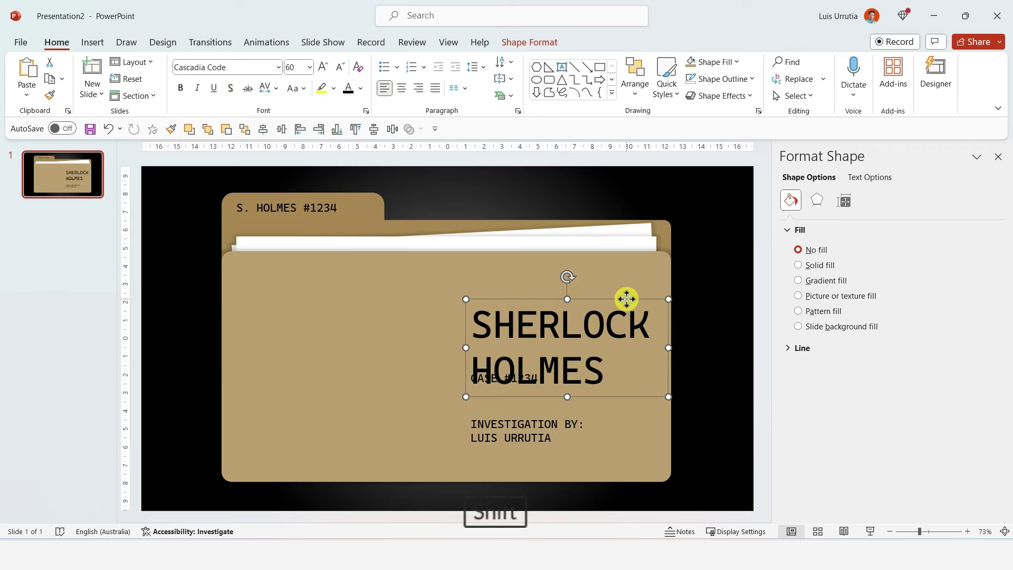
pyautogui.moveTo(627, 299); pyautogui.dragTo(590, 278)
pyautogui.hotkey('ctrl', 'a')
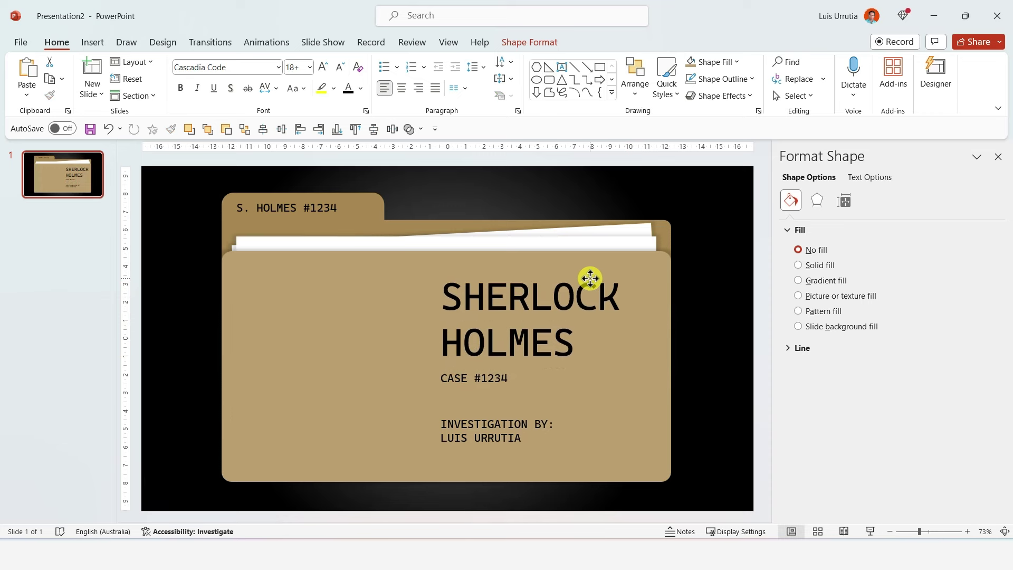
# Draw a rectangle at the folder's lower left with a dark red 6 pt outline
pyautogui.click(600, 67)
pyautogui.moveTo(237, 379)
pyautogui.mouseDown()
pyautogui.moveTo(339, 421)
pyautogui.moveTo(421, 426)
pyautogui.mouseUp()
pyautogui.click(390, 79)
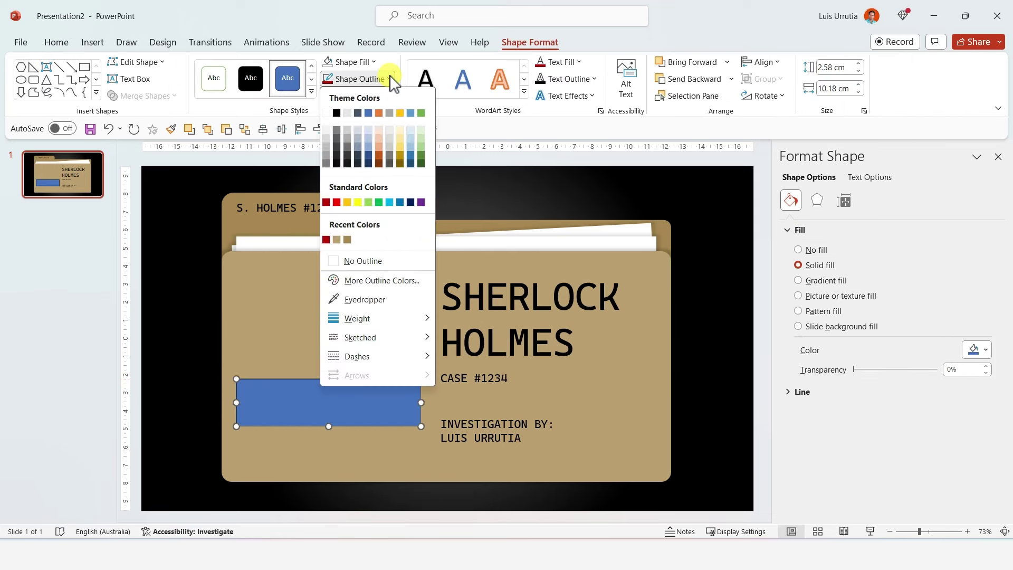
pyautogui.click(327, 240)
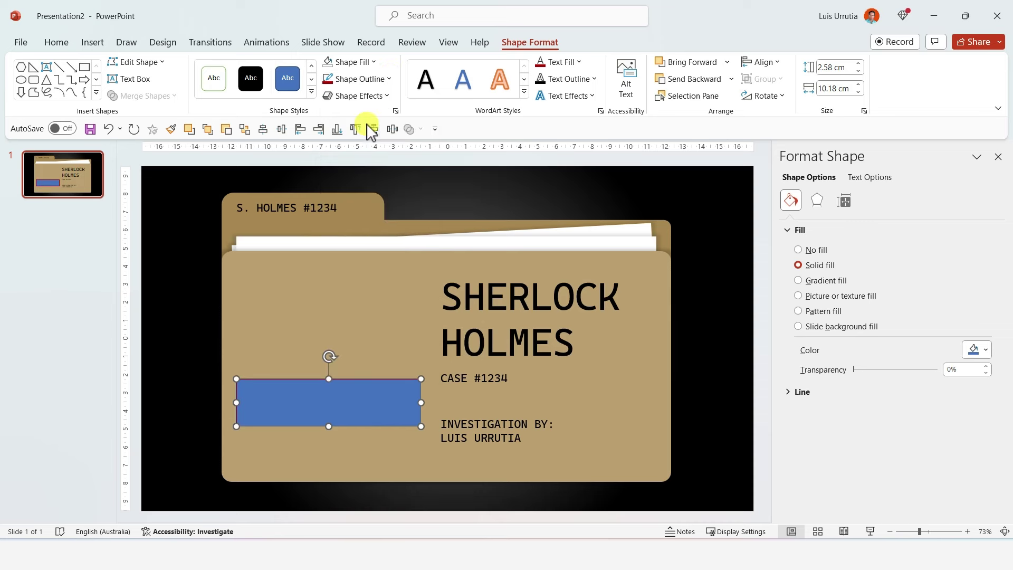
pyautogui.click(389, 80)
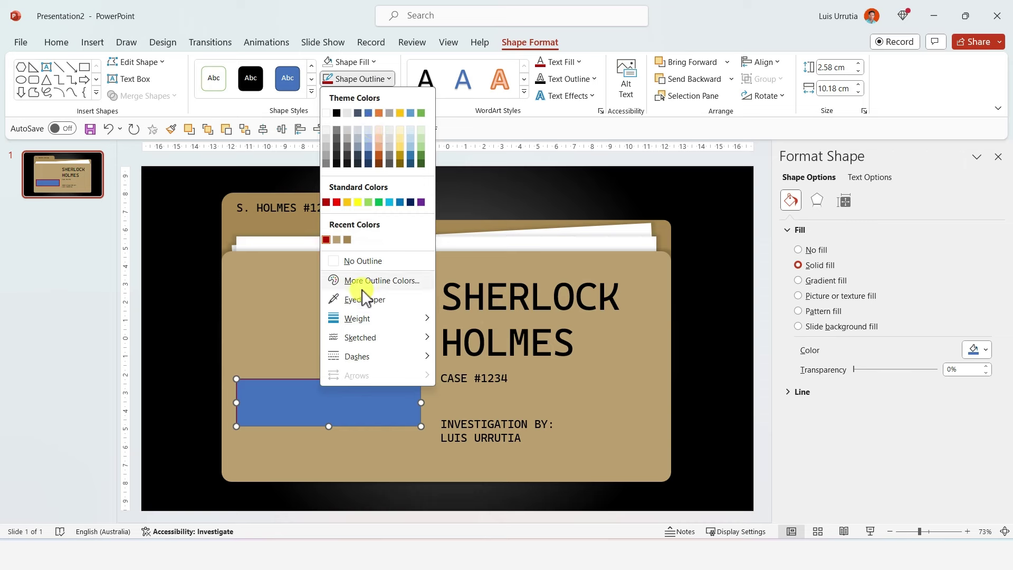
pyautogui.moveTo(361, 321)
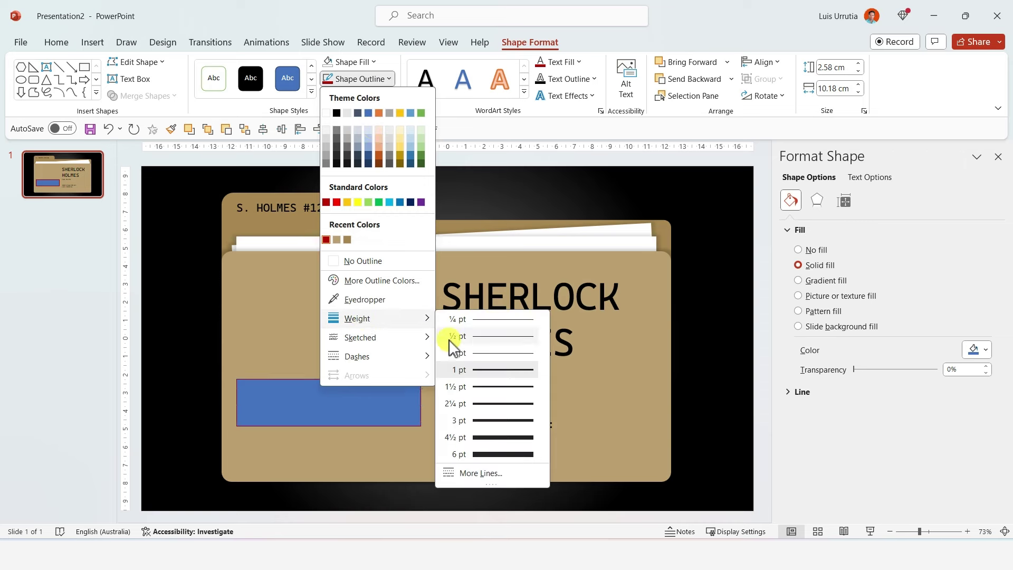
pyautogui.click(485, 455)
# Type SECRET in the stamp and make its text dark red Cascadia Code
pyautogui.write('SECRET')
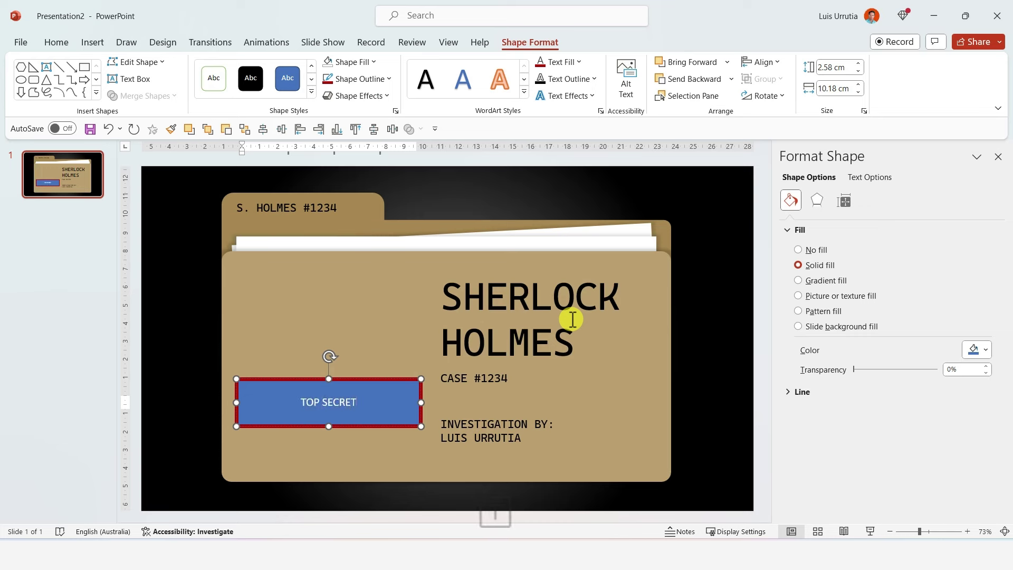
pyautogui.hotkey('alt', 'h')
pyautogui.click(276, 67)
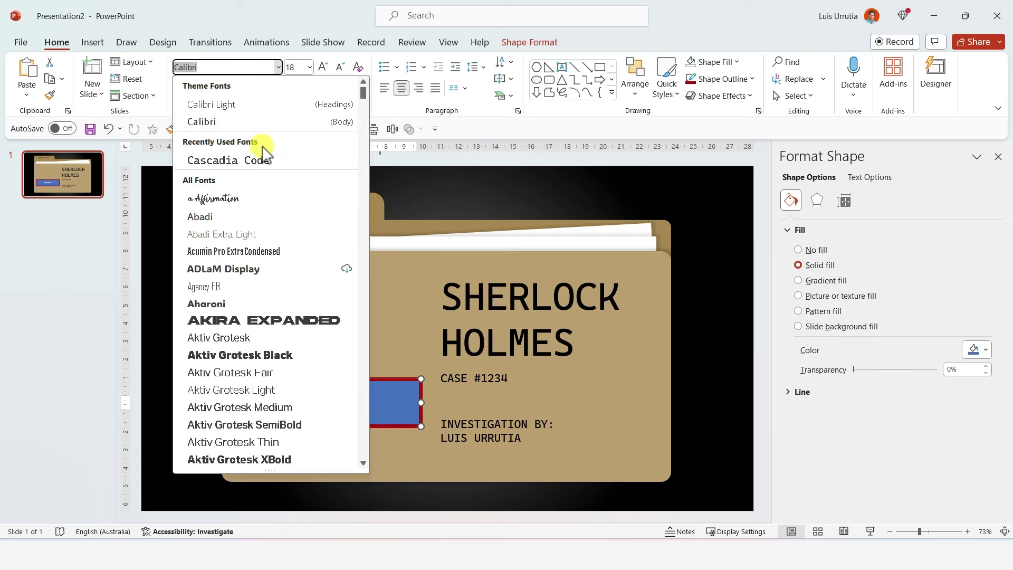
pyautogui.click(260, 161)
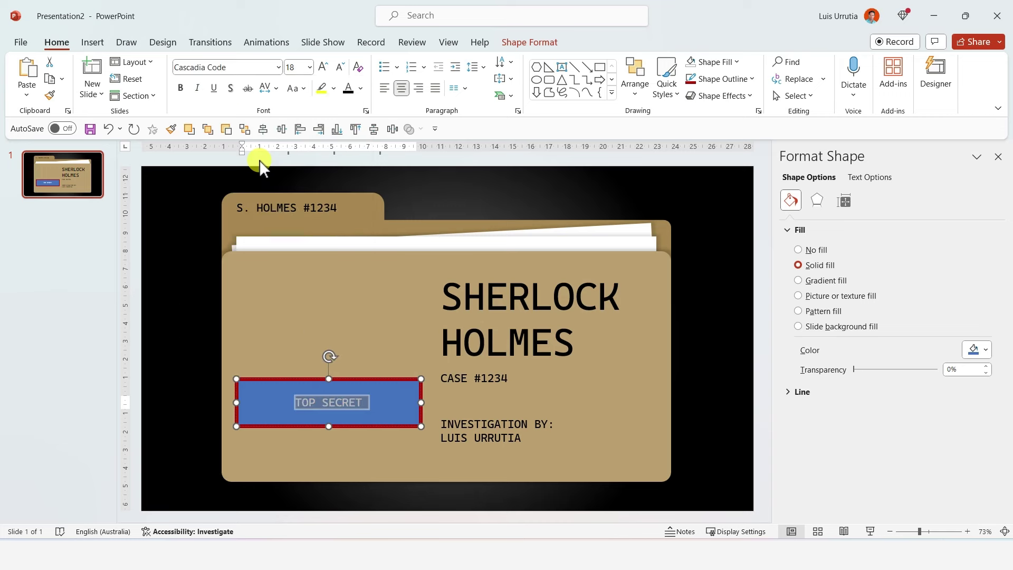
pyautogui.click(361, 88)
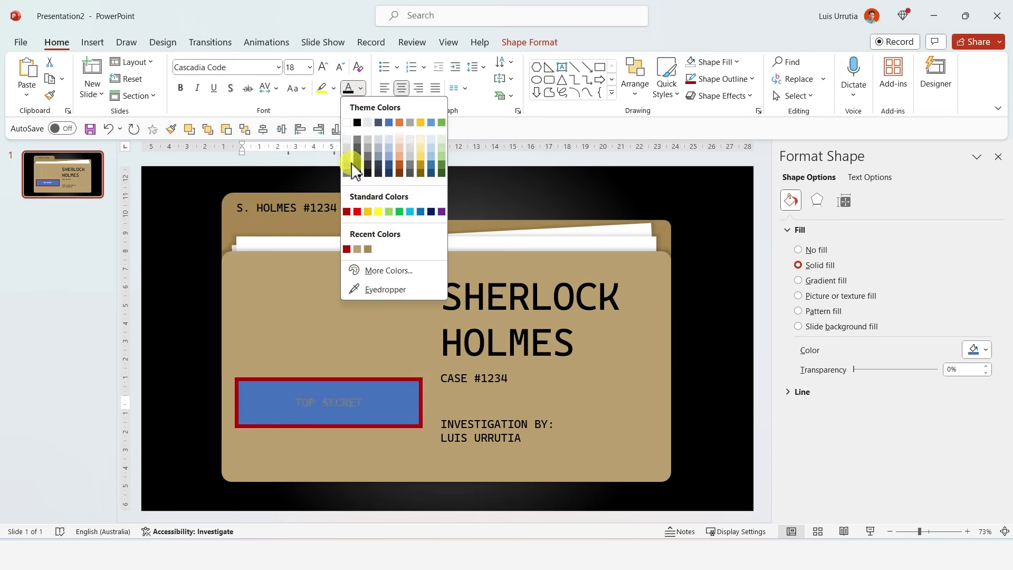
pyautogui.click(347, 249)
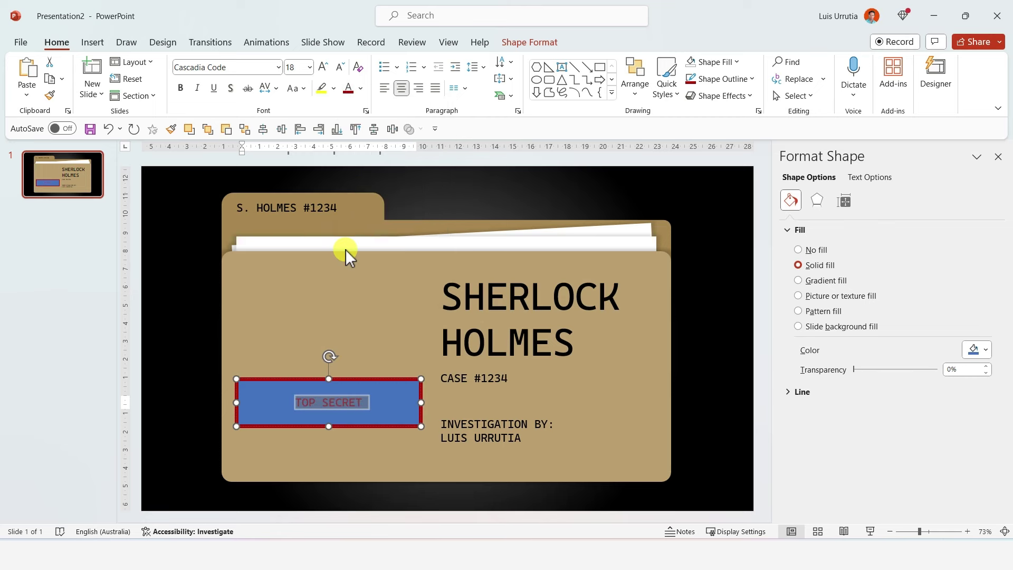
# Enlarge the TOP SECRET text to 40 pt and give the rectangle no fill
pyautogui.click(325, 67)
pyautogui.click(324, 67)
pyautogui.click(324, 67)
pyautogui.click(324, 67)
pyautogui.click(325, 67)
pyautogui.click(324, 67)
pyautogui.click(425, 392)
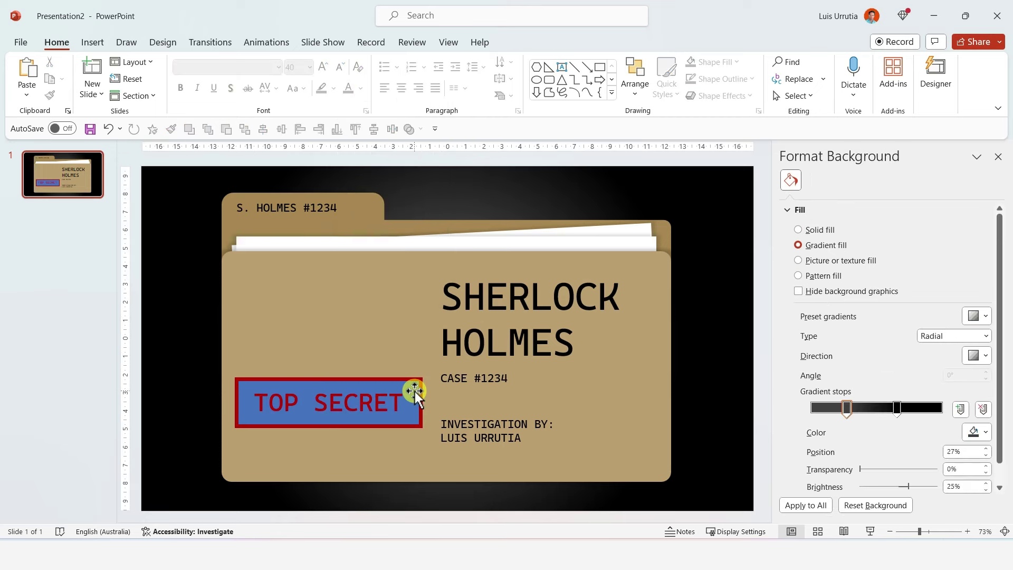
pyautogui.click(416, 391)
pyautogui.click(736, 62)
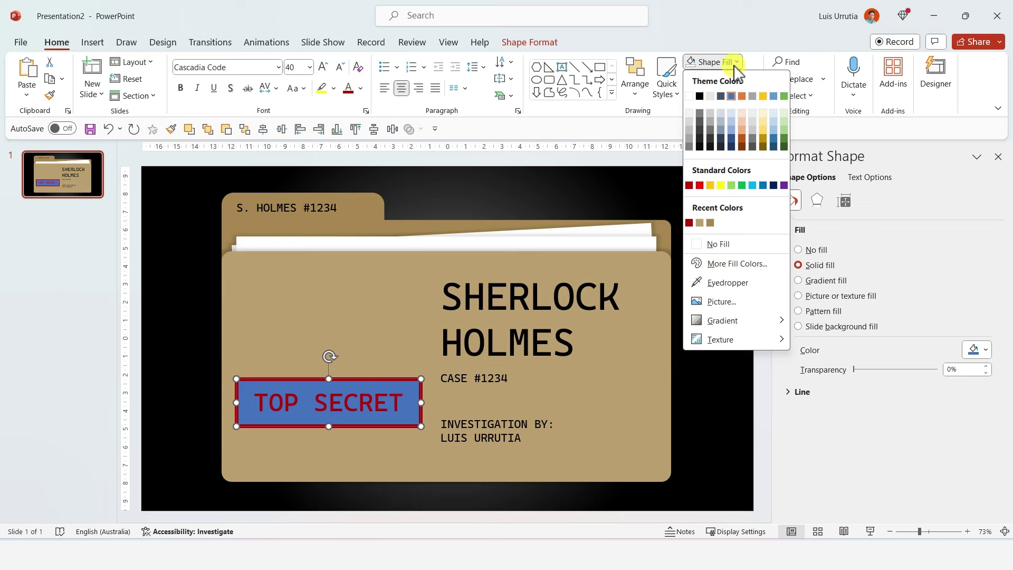
pyautogui.click(706, 246)
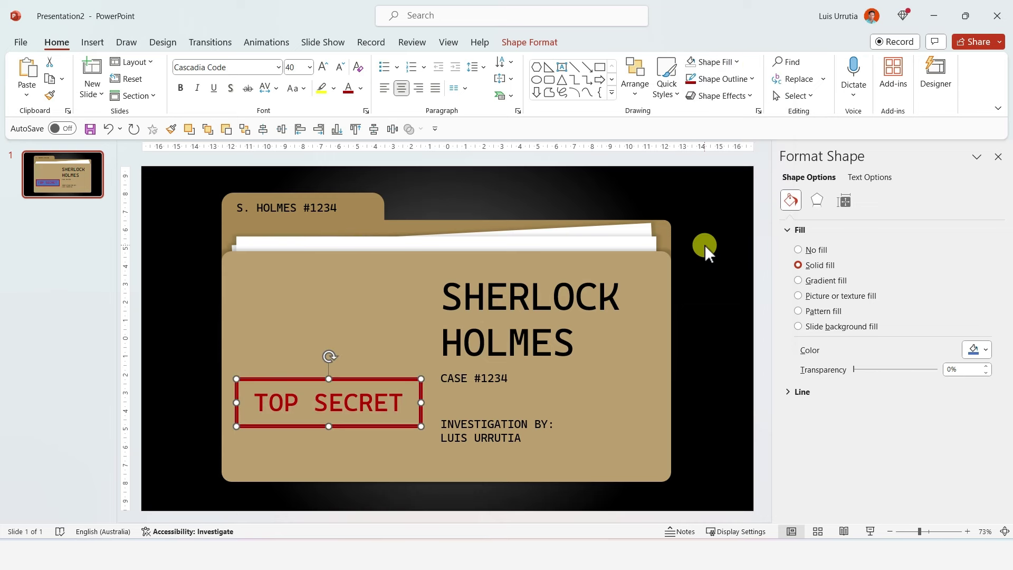
# Bold the title and stamp text, then tilt the TOP SECRET stamp counter-clockwise and nudge it lower left
pyautogui.keyDown('shift'); pyautogui.click(595, 296); pyautogui.keyUp('shift')
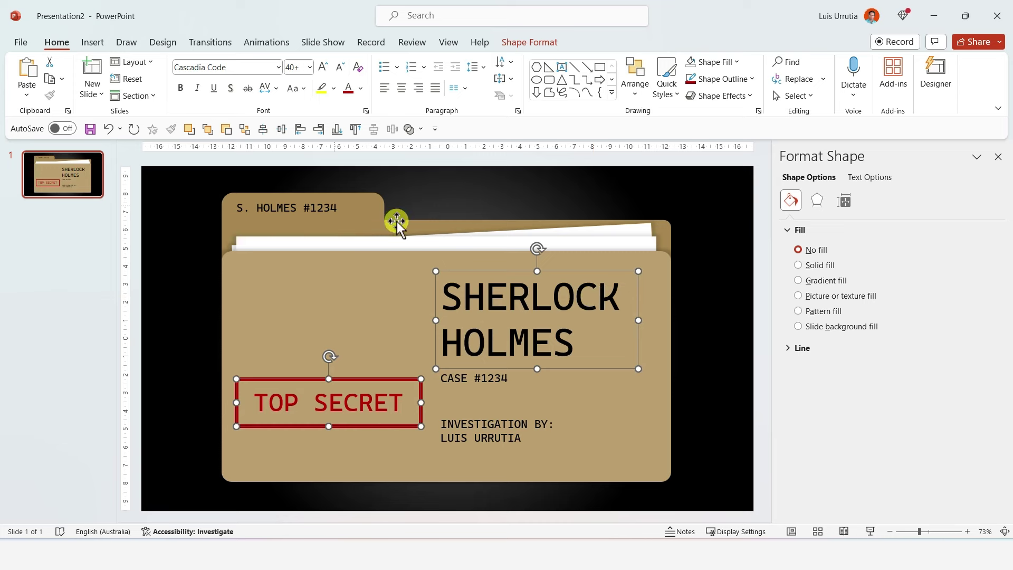
pyautogui.click(180, 88)
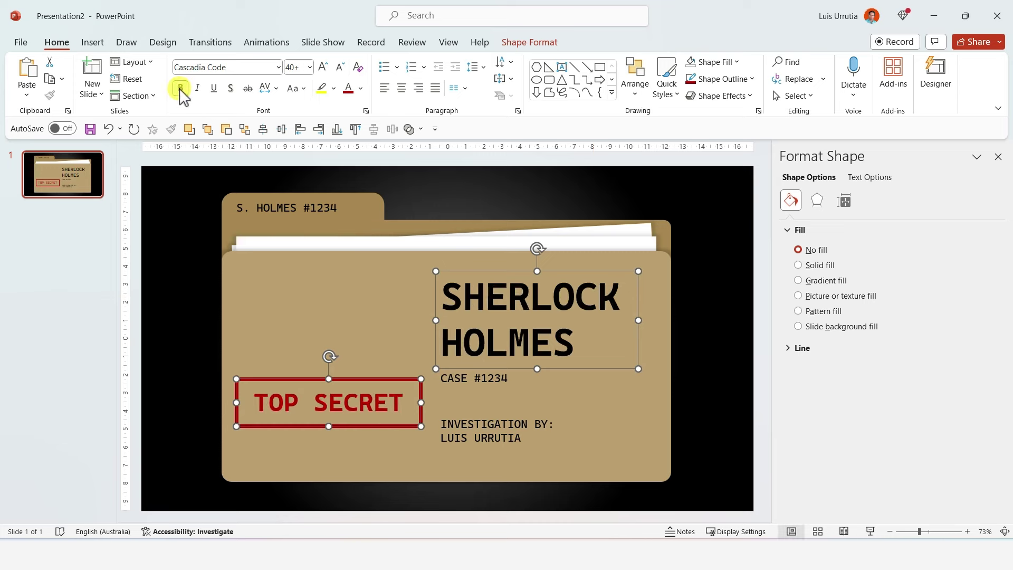
pyautogui.click(349, 380)
pyautogui.moveTo(328, 356); pyautogui.dragTo(322, 355)
pyautogui.moveTo(380, 369); pyautogui.dragTo(389, 389)
# Paste the Sherlock silhouette photo, move it left across the folder and crop it to 1:1
pyautogui.click(739, 199)
pyautogui.hotkey('ctrl', 'v')
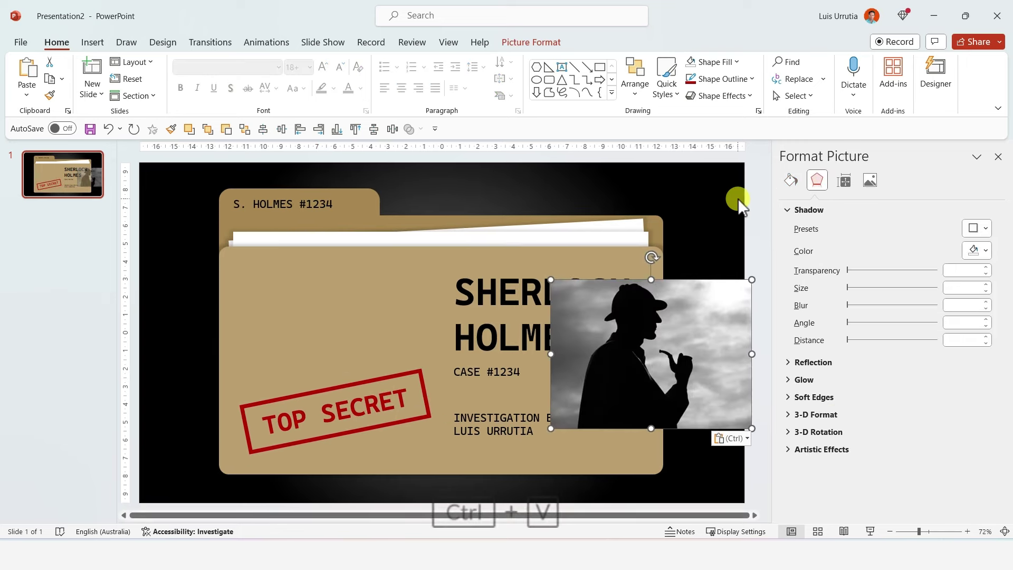
pyautogui.moveTo(705, 350); pyautogui.dragTo(412, 331)
pyautogui.click(850, 96)
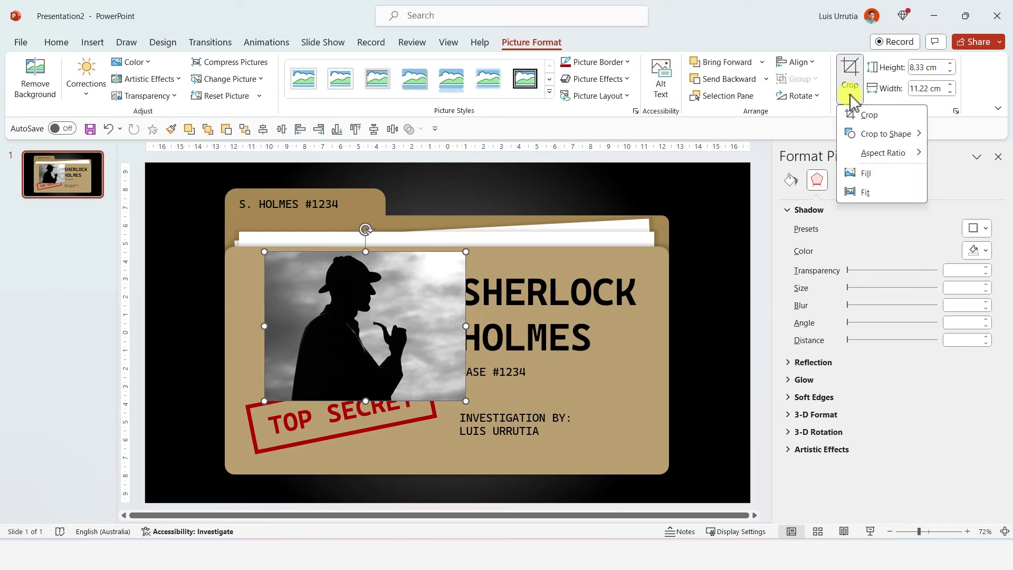
pyautogui.moveTo(892, 156)
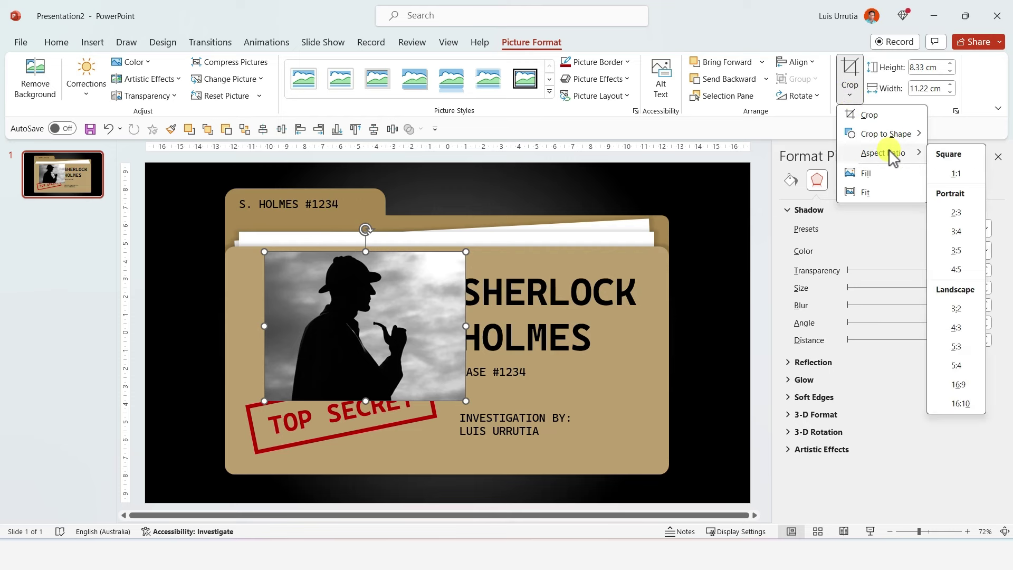
pyautogui.click(952, 174)
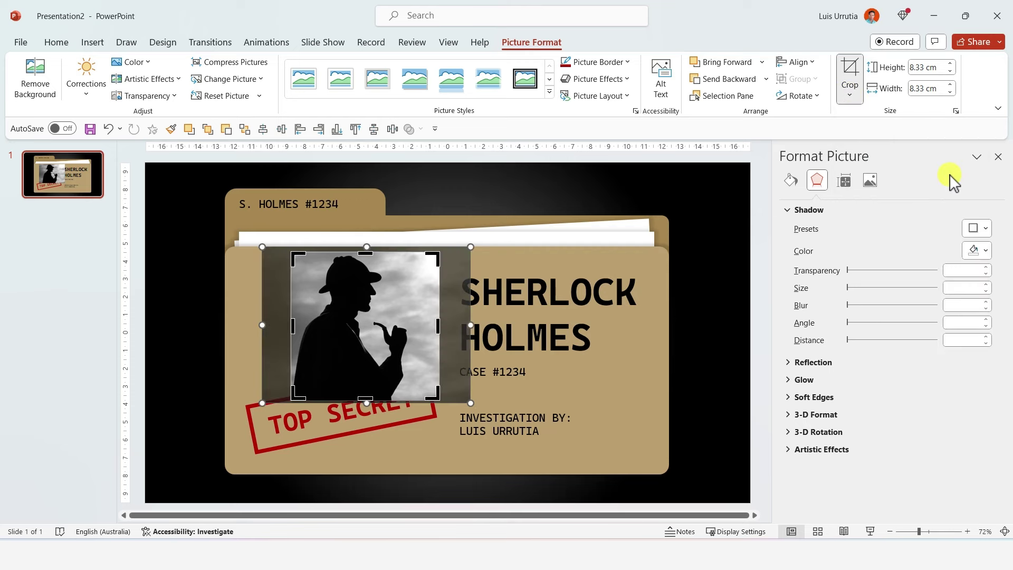
pyautogui.click(727, 230)
# Shrink the square photo proportionally and tilt it slightly on the folder
pyautogui.click(422, 380)
pyautogui.moveTo(439, 400); pyautogui.dragTo(409, 381)
pyautogui.moveTo(355, 236); pyautogui.dragTo(362, 236)
pyautogui.press('Escape')
pyautogui.click(93, 43)
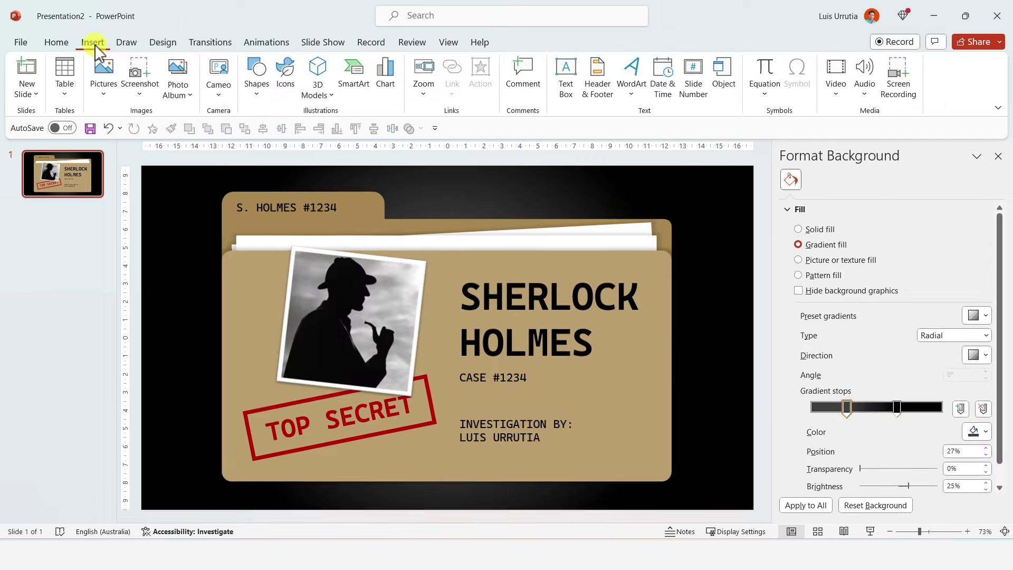
# Insert the second PAPERCLIP icon on the photo's top edge, then duplicate the slide
pyautogui.click(285, 79)
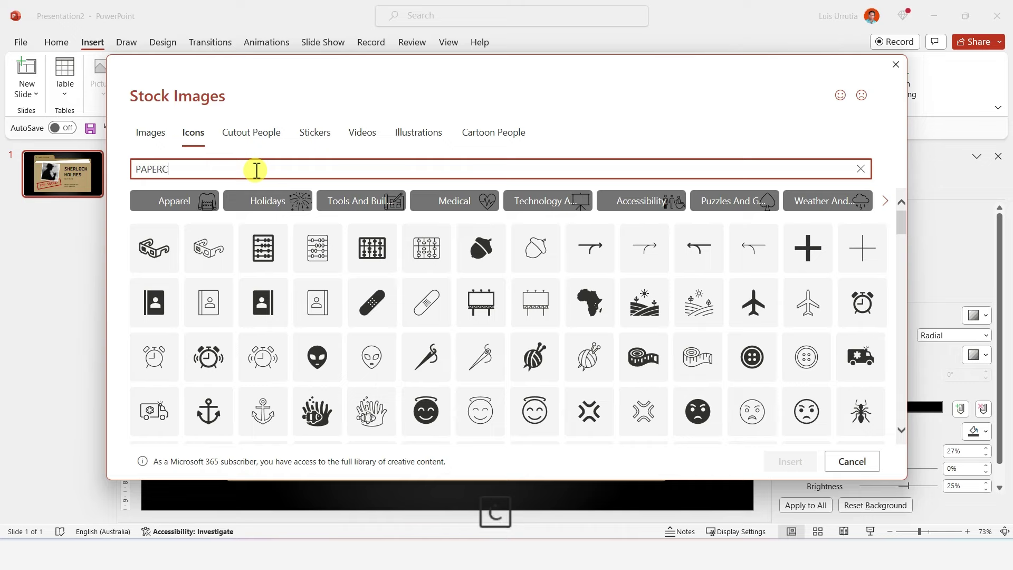
pyautogui.press('Return')
pyautogui.click(209, 222)
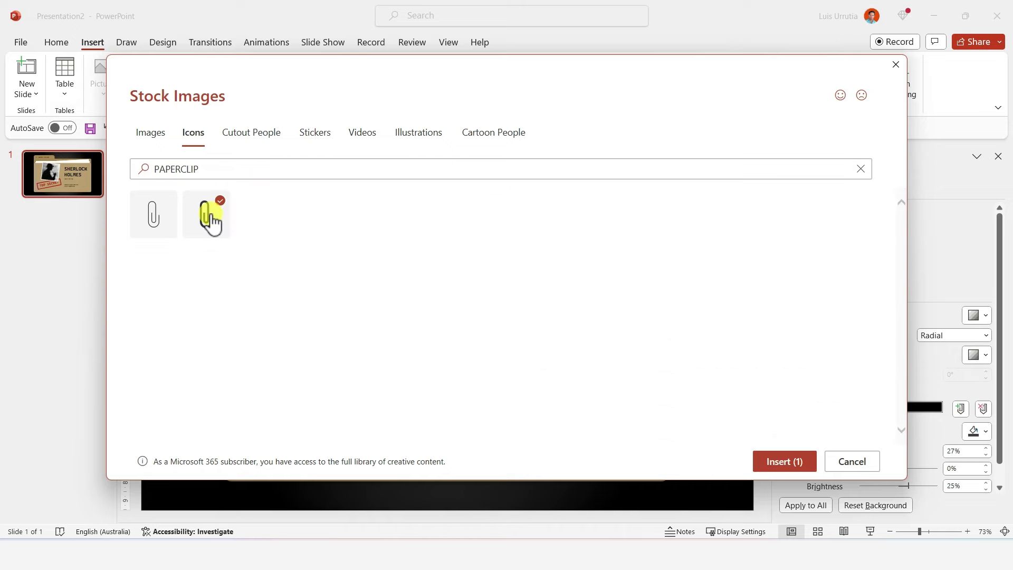
pyautogui.click(798, 464)
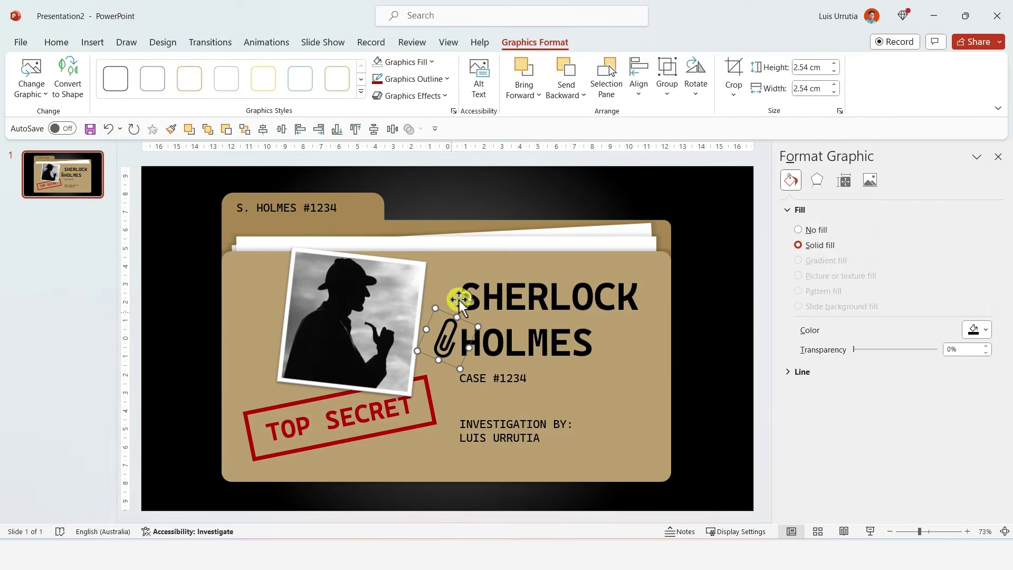
pyautogui.moveTo(455, 328); pyautogui.dragTo(397, 248)
pyautogui.click(763, 262)
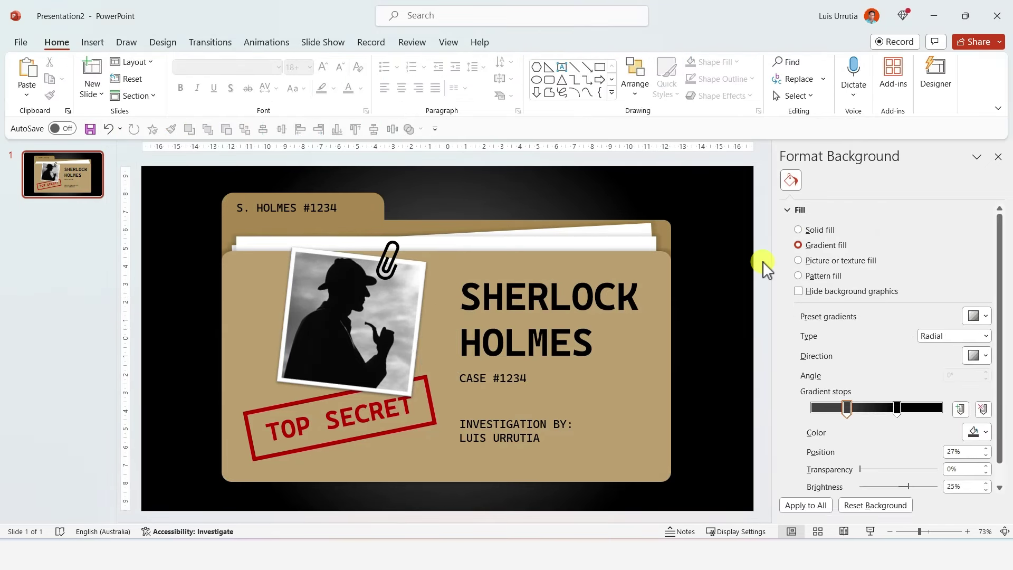
pyautogui.hotkey('ctrl', 'd')
# Group every folder object with Ctrl+G and enlarge the group beyond the slide edges
pyautogui.moveTo(160, 172); pyautogui.dragTo(705, 499)
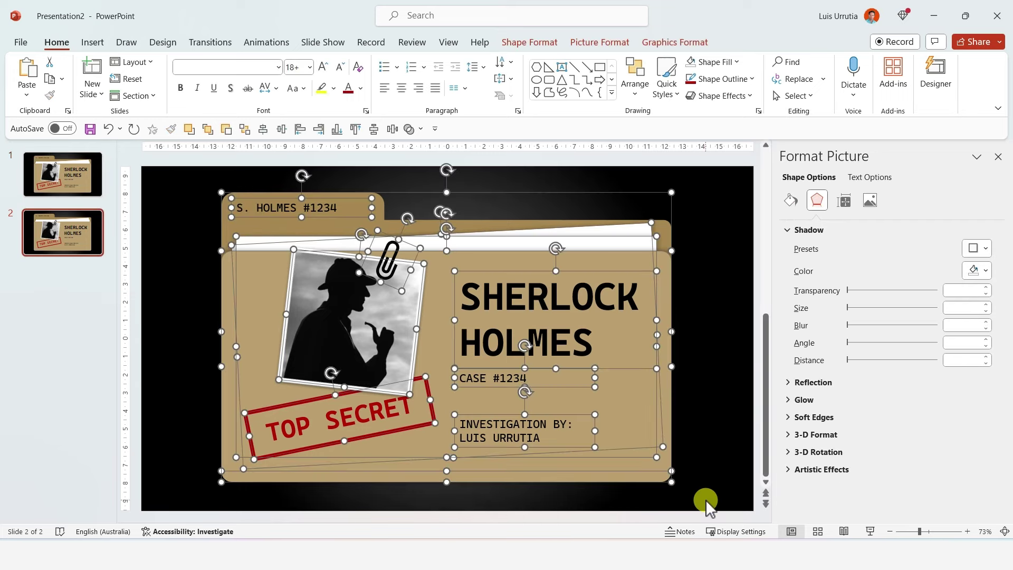
pyautogui.press('ctrl')
pyautogui.hotkey('ctrl', 'g')
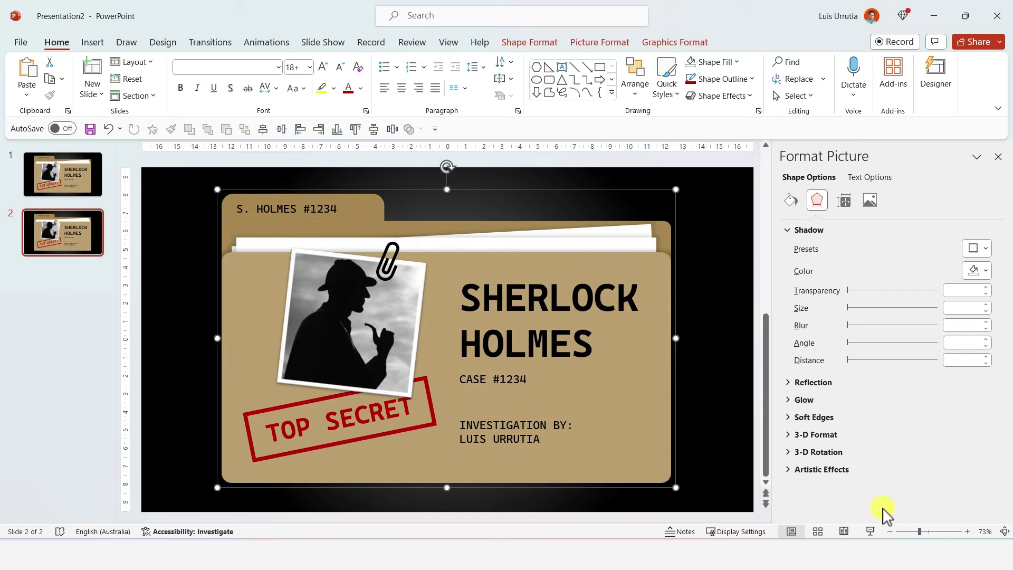
pyautogui.click(905, 531)
pyautogui.moveTo(906, 532); pyautogui.dragTo(905, 532)
pyautogui.moveTo(552, 268); pyautogui.dragTo(603, 247)
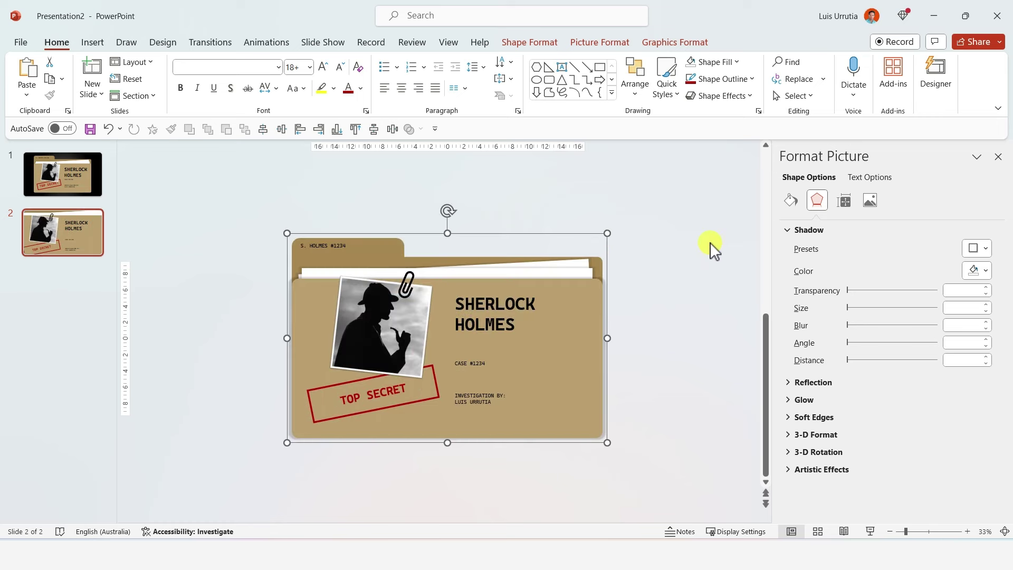
# Ungroup the folder and drag the paperclip, photo, title and CASE #1234 text down to the bottom
pyautogui.press('ctrl')
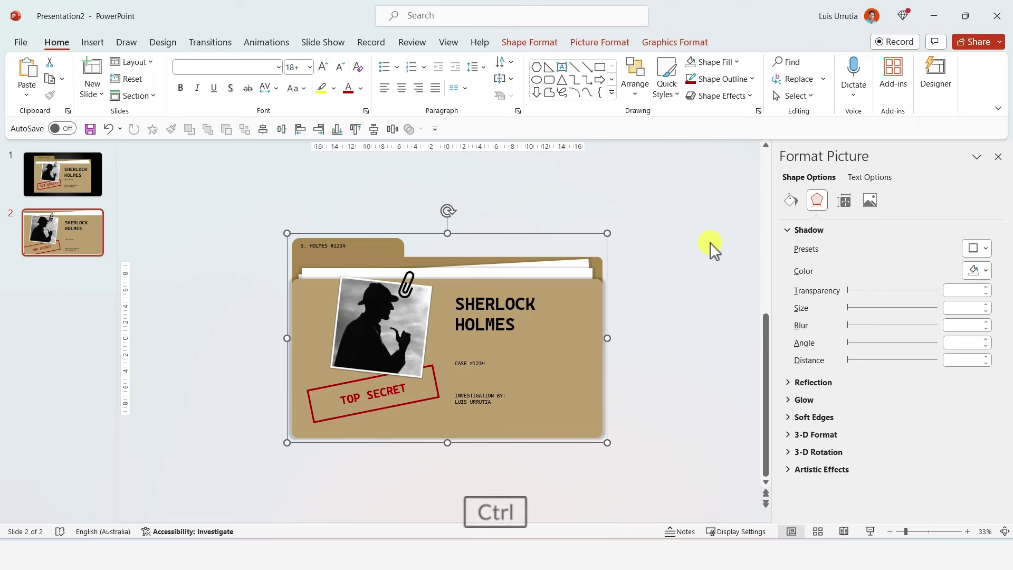
pyautogui.hotkey('ctrl', 'shift', 'g')
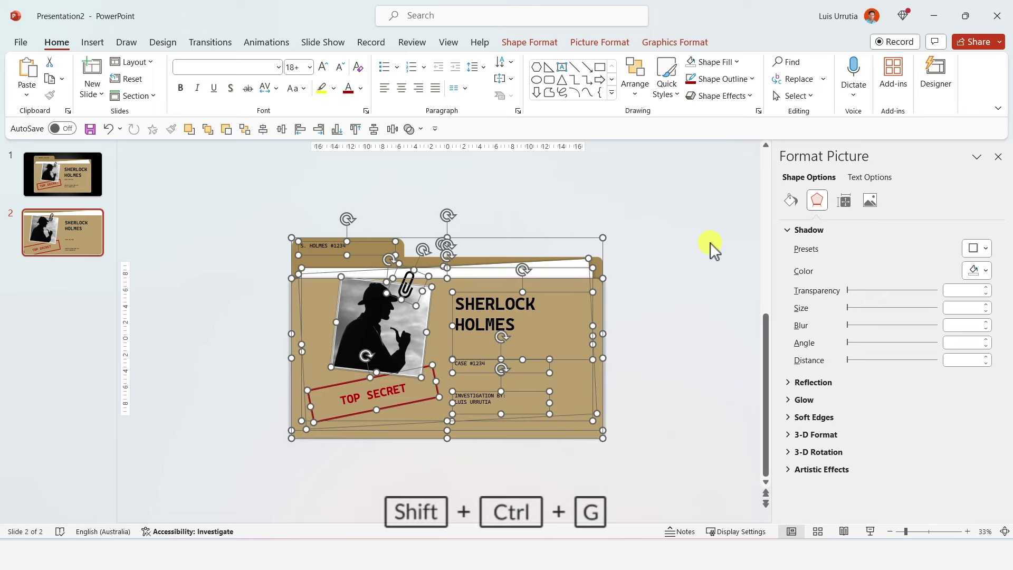
pyautogui.click(700, 287)
pyautogui.scroll(1, 517, 411)
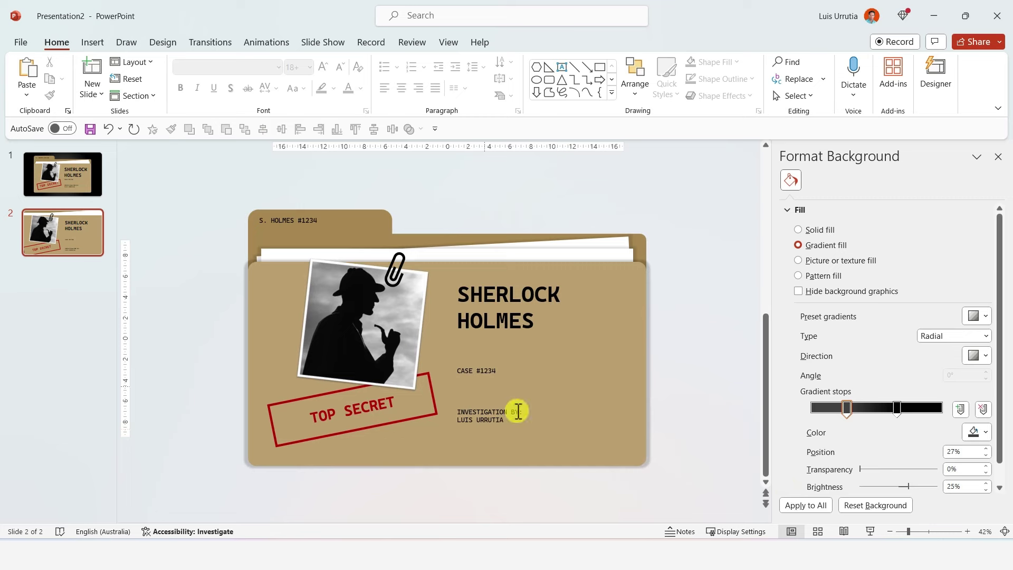
pyautogui.click(401, 269)
pyautogui.keyDown('shift'); pyautogui.click(347, 305); pyautogui.keyUp('shift')
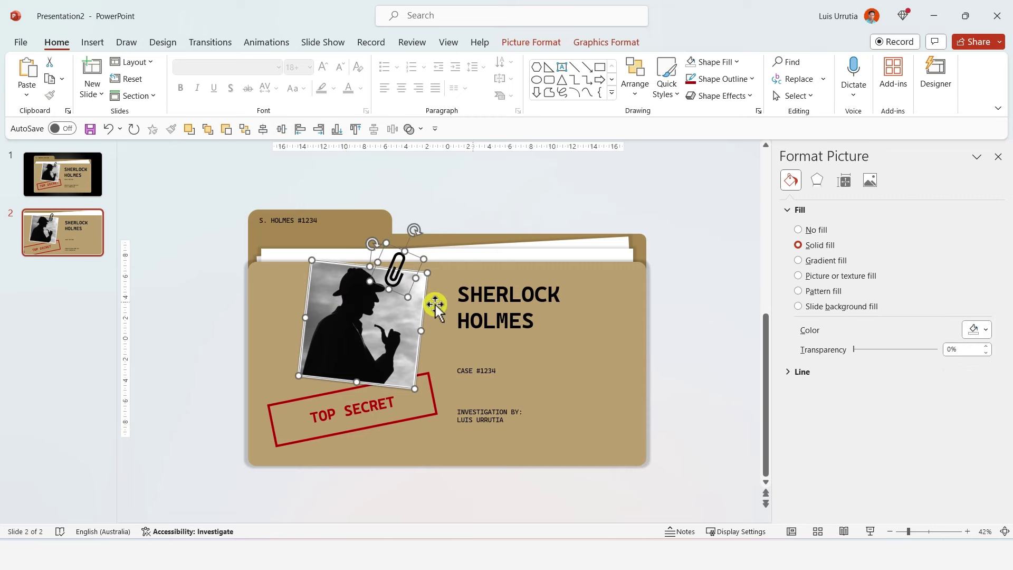
pyautogui.keyDown('shift'); pyautogui.click(474, 302); pyautogui.keyUp('shift')
pyautogui.keyDown('shift'); pyautogui.click(469, 372); pyautogui.keyUp('shift')
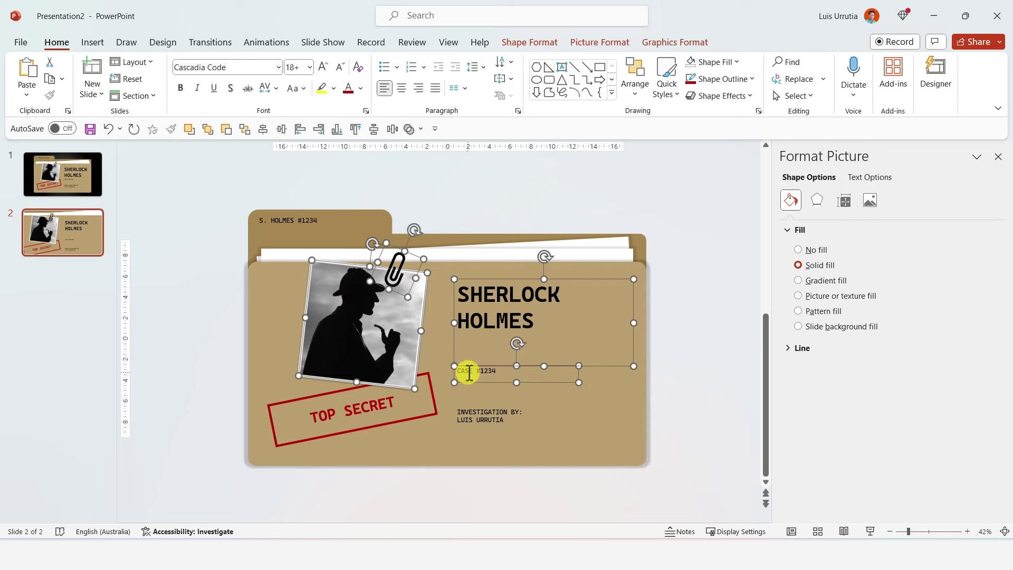
pyautogui.keyDown('shift'); pyautogui.click(468, 409); pyautogui.keyUp('shift')
pyautogui.moveTo(446, 261); pyautogui.dragTo(445, 464)
pyautogui.scroll(-1, 445, 463)
# Shrink both white paper sheets evenly about their centre and fit them onto the folder's upper area
pyautogui.click(683, 292)
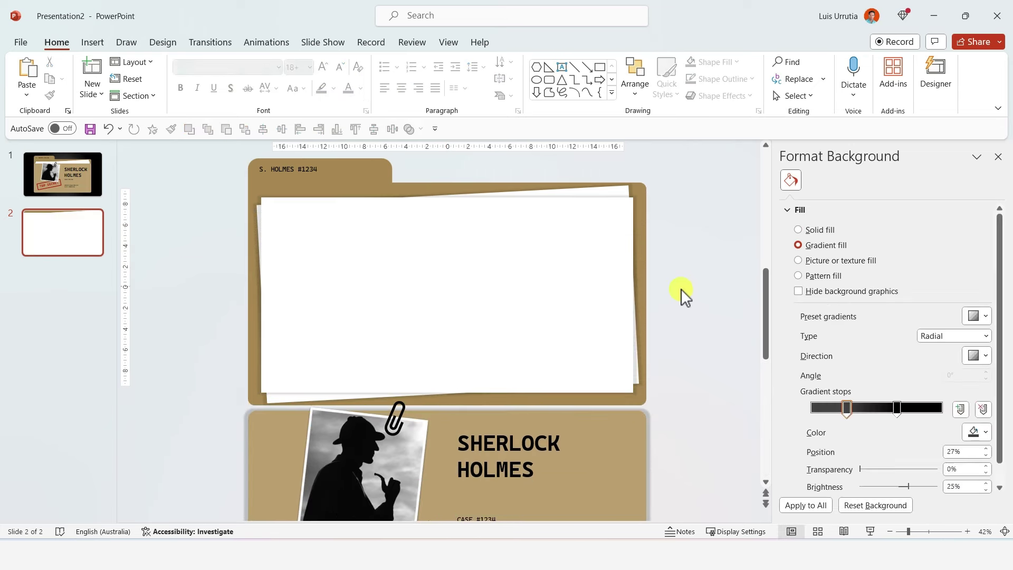
pyautogui.click(610, 190)
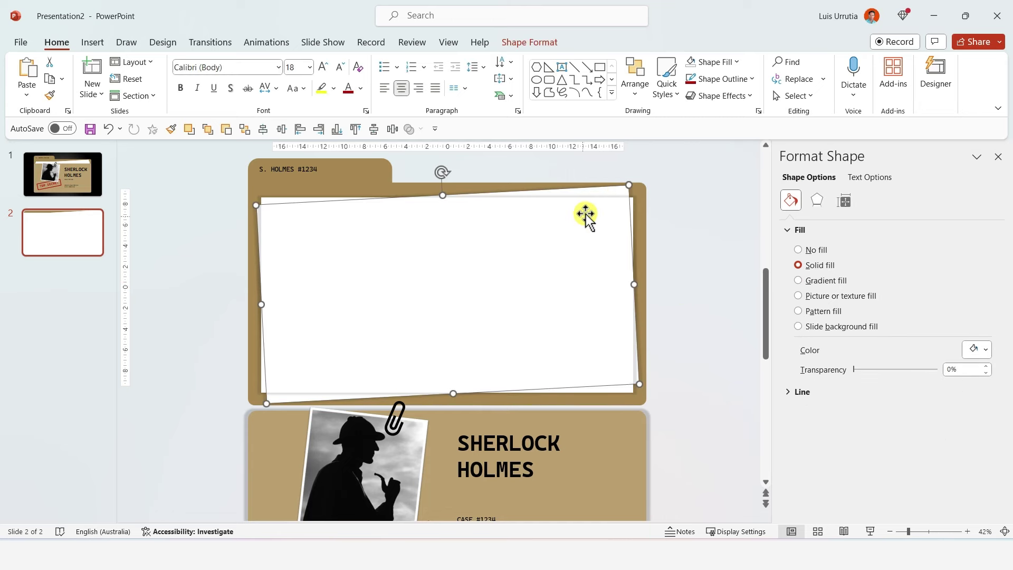
pyautogui.keyDown('shift'); pyautogui.click(547, 236); pyautogui.keyUp('shift')
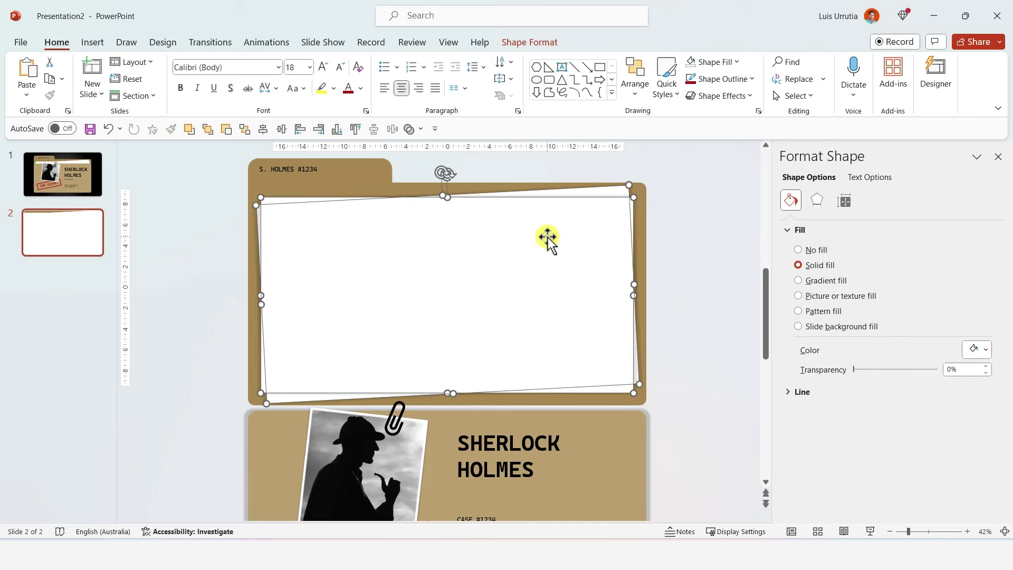
pyautogui.press('ctrl')
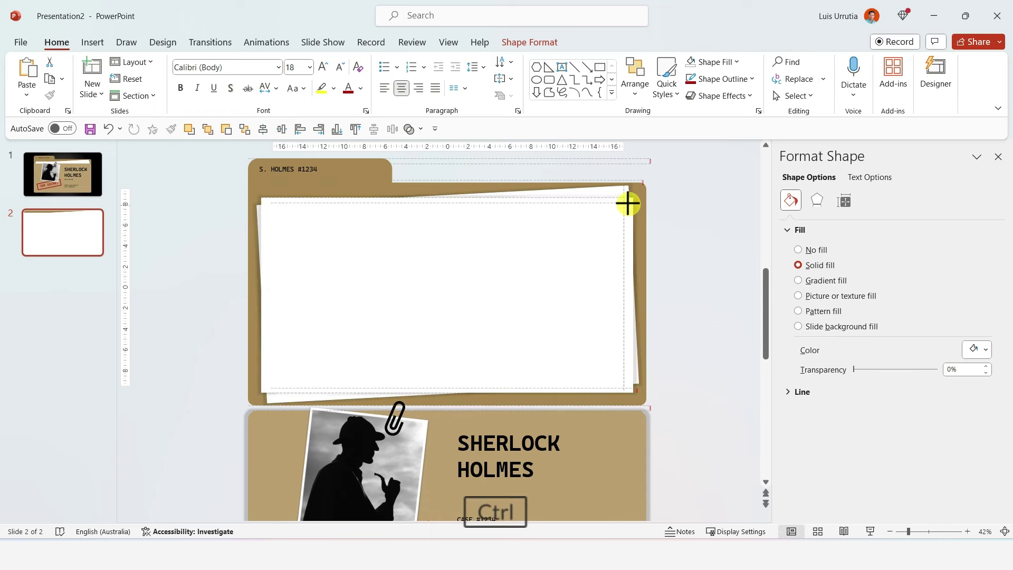
pyautogui.moveTo(614, 213); pyautogui.dragTo(604, 214)
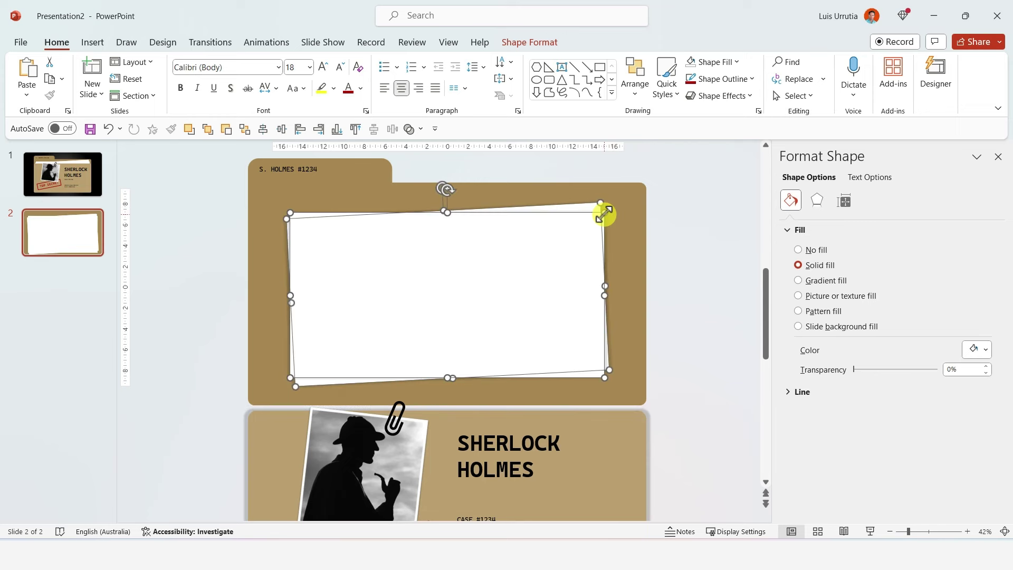
pyautogui.moveTo(514, 248); pyautogui.dragTo(514, 247)
pyautogui.click(755, 259)
pyautogui.scroll(2, 756, 156)
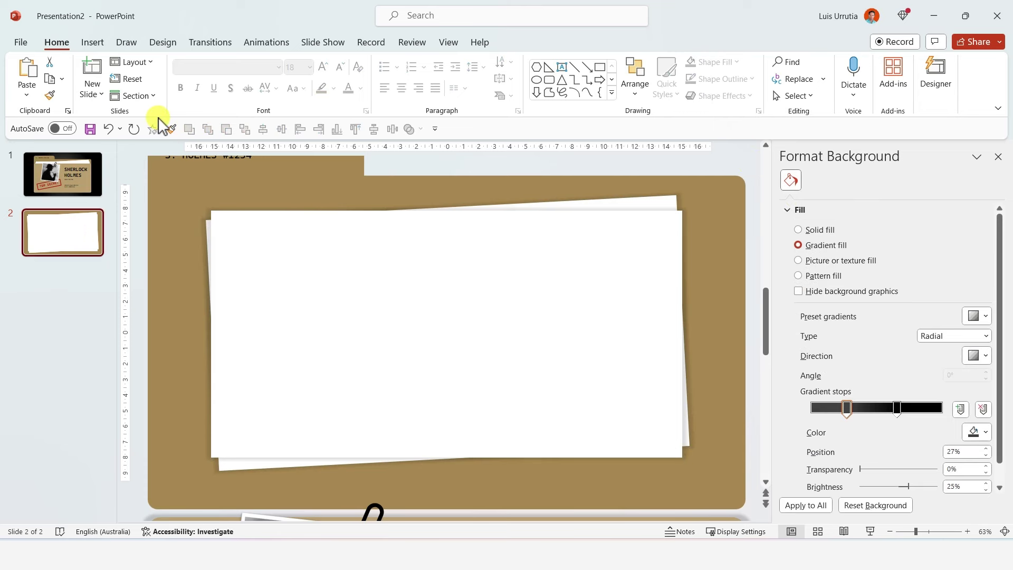
# Bring up the Transitions ribbon for slide 2
pyautogui.click(209, 45)
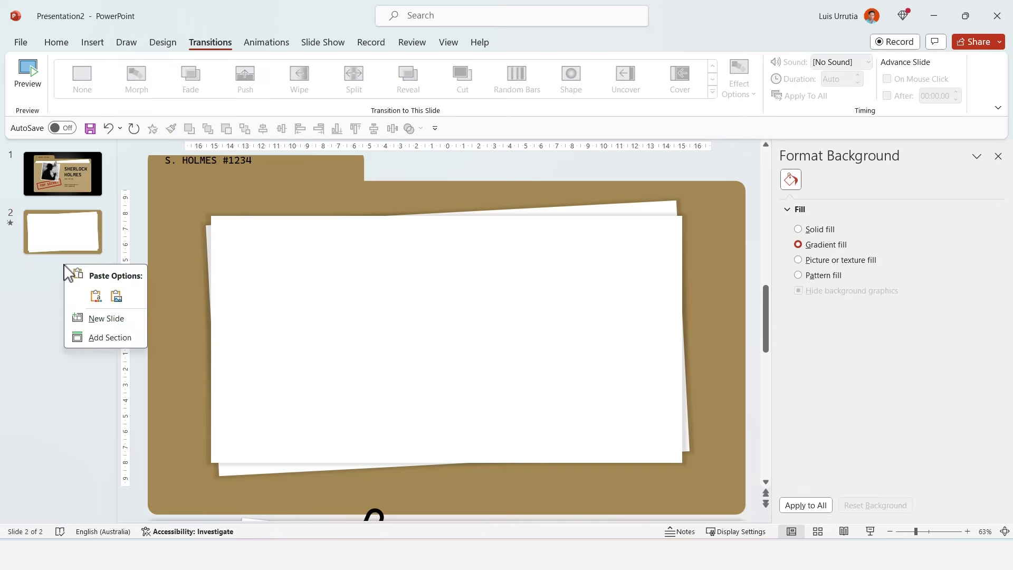
# Add a new slide 3 with the recent tan background colour
pyautogui.click(93, 318)
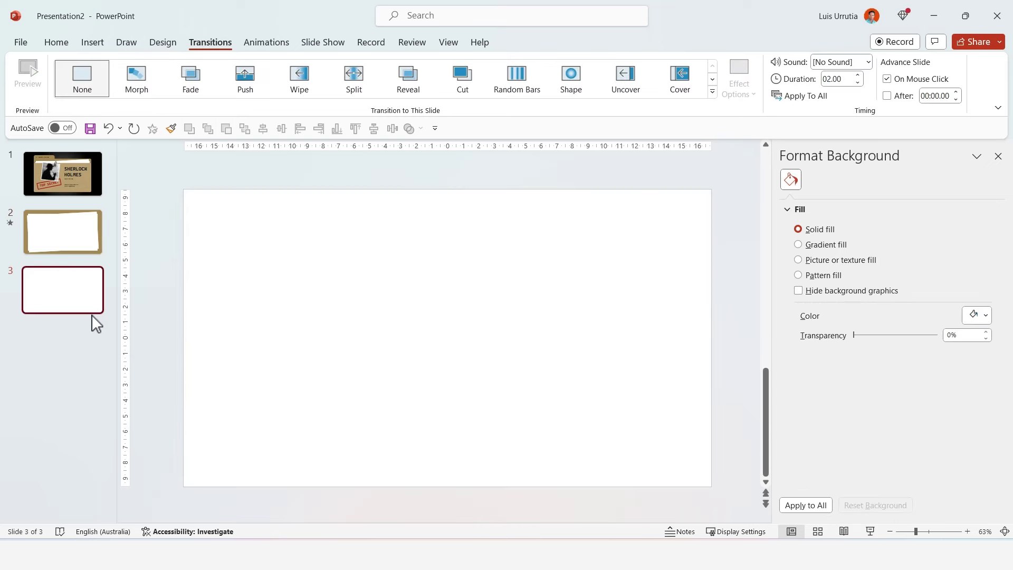
pyautogui.click(976, 315)
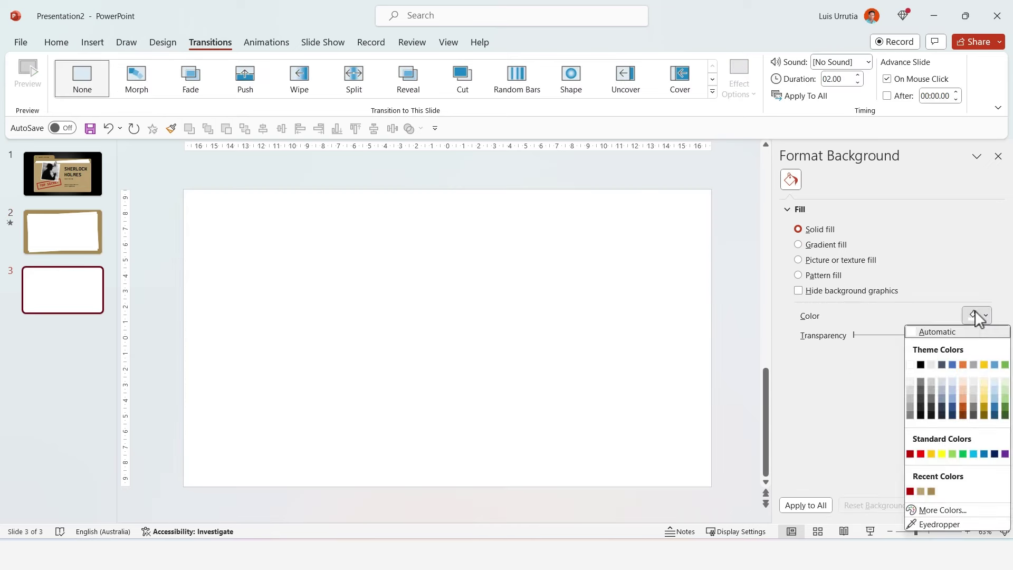
pyautogui.click(931, 491)
# On slide 2, draw a dark red, outline-free circle pin at the paper's top left and copy it to the lower right
pyautogui.click(62, 232)
pyautogui.click(93, 42)
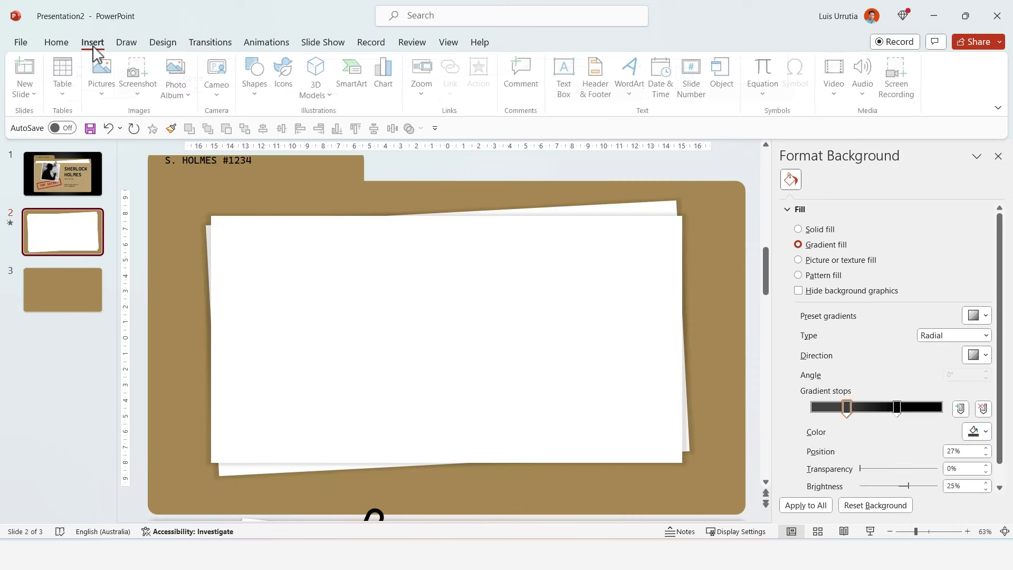
pyautogui.click(255, 98)
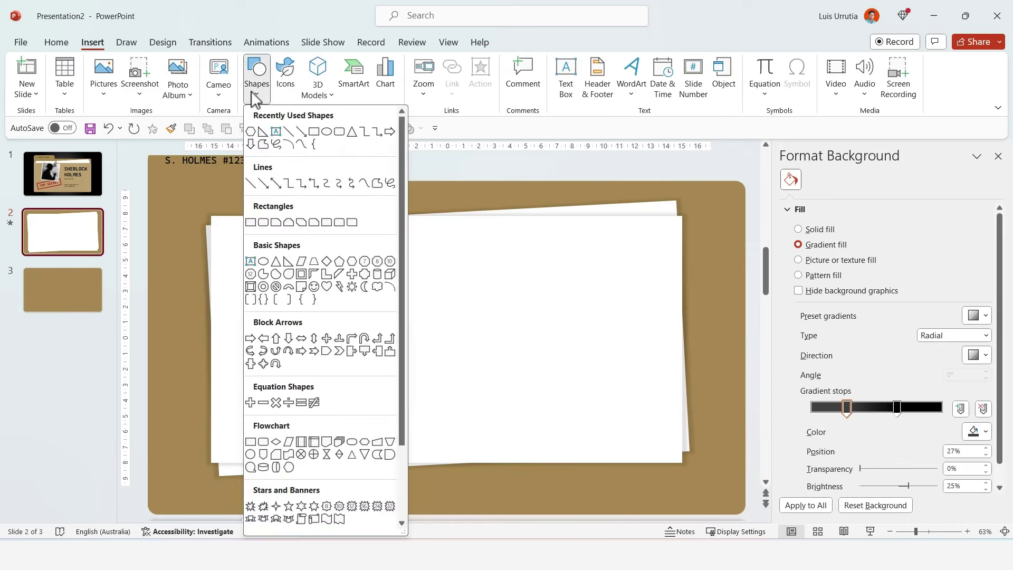
pyautogui.click(327, 131)
pyautogui.scroll(2, 240, 212)
pyautogui.moveTo(241, 215); pyautogui.dragTo(265, 237)
pyautogui.click(389, 80)
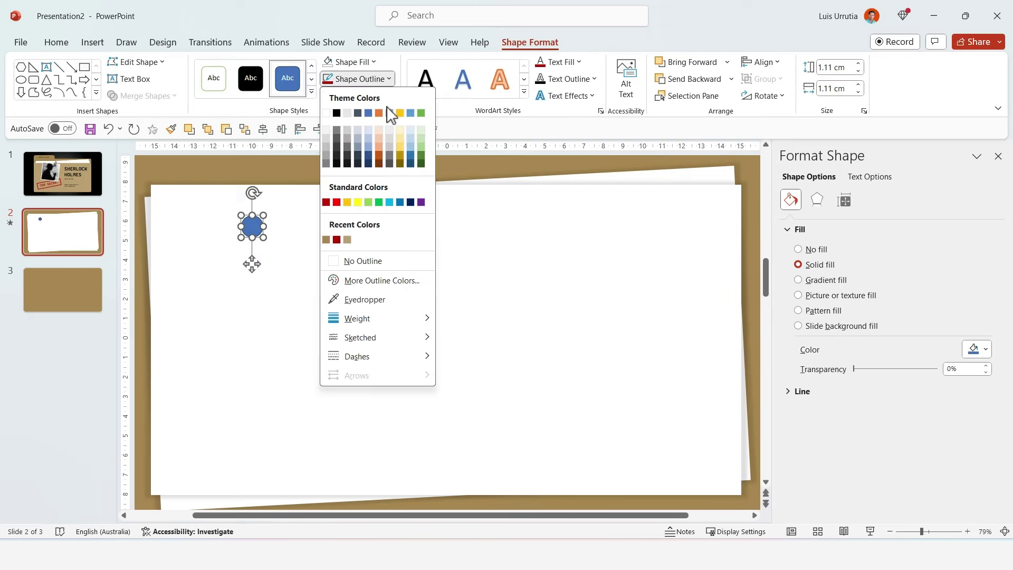
pyautogui.click(365, 264)
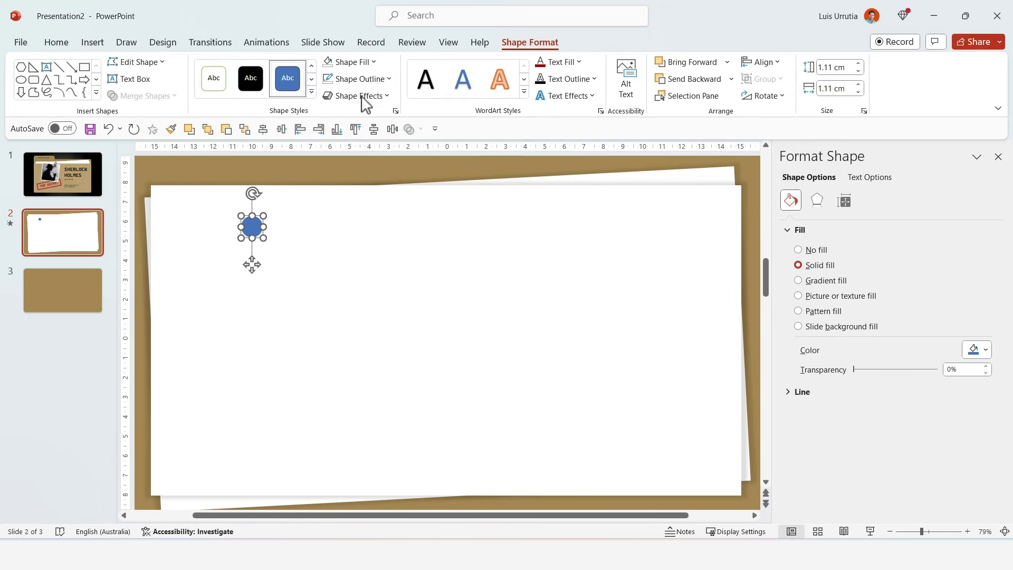
pyautogui.click(373, 62)
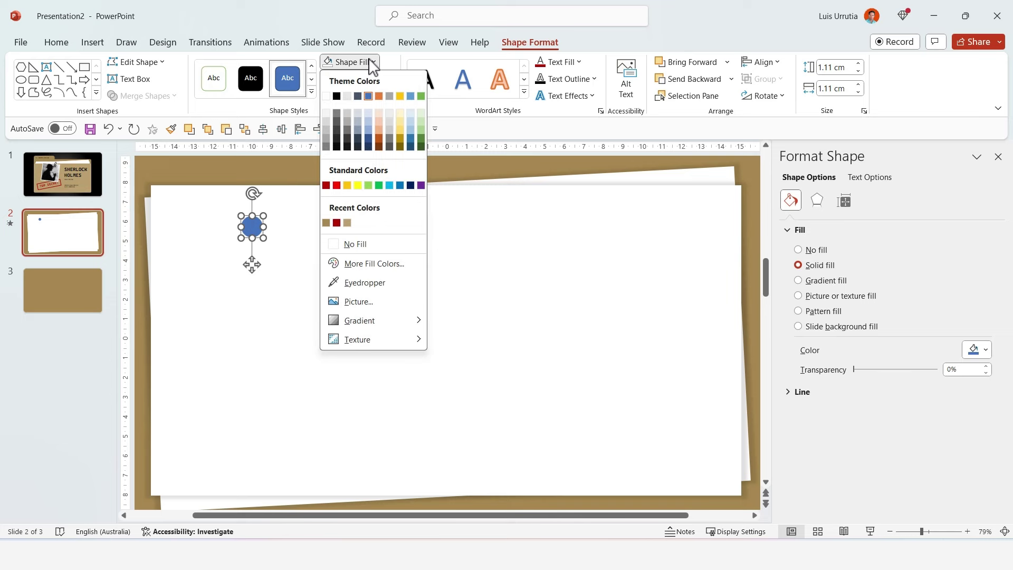
pyautogui.click(336, 222)
pyautogui.moveTo(255, 236); pyautogui.dragTo(609, 357)
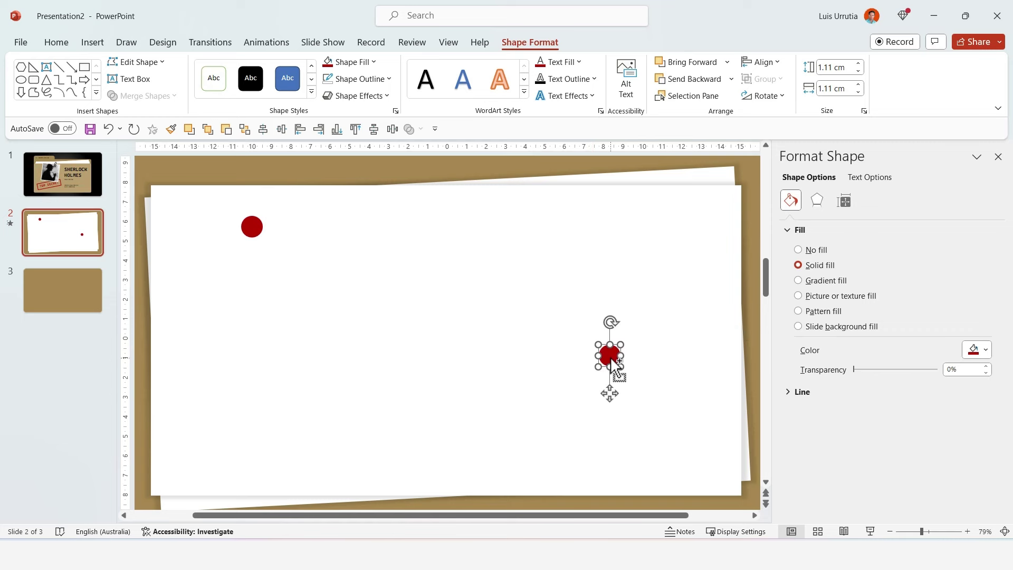
pyautogui.click(59, 67)
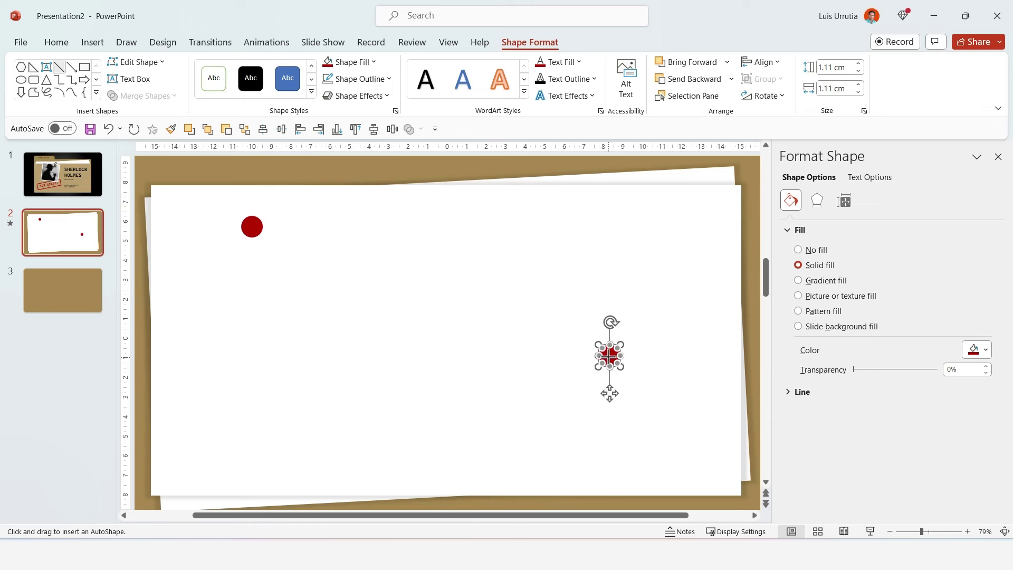
# Draw a 4½ pt dark red line from the lower pin, and copy it to link both pins
pyautogui.moveTo(609, 357); pyautogui.dragTo(787, 357)
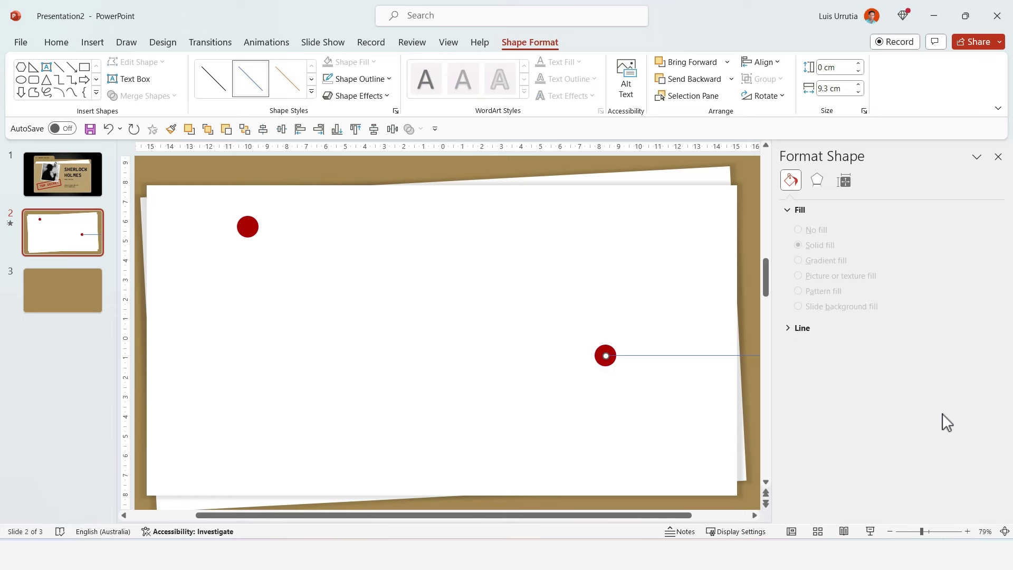
pyautogui.click(373, 80)
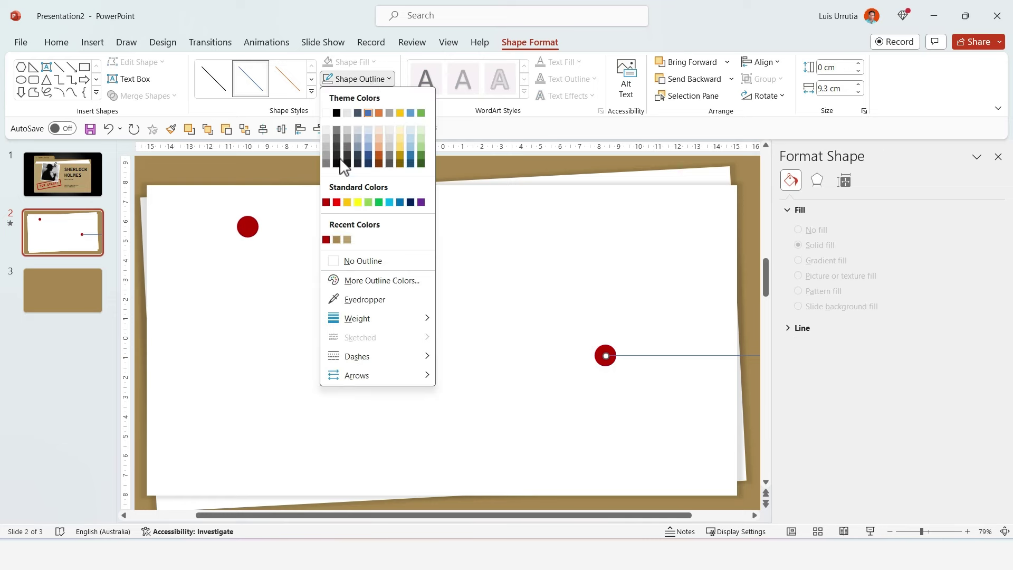
pyautogui.click(327, 240)
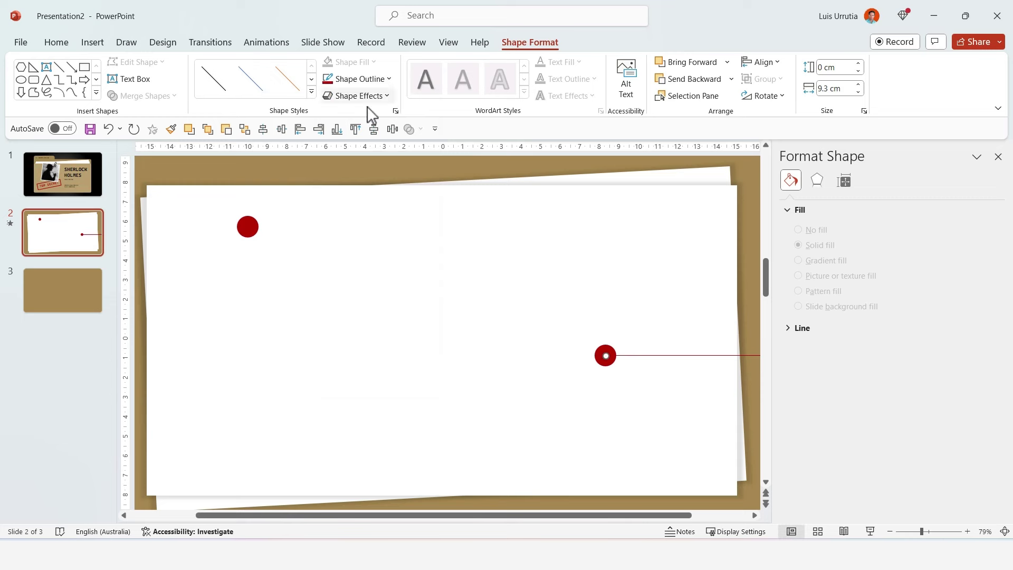
pyautogui.click(372, 79)
pyautogui.moveTo(381, 317)
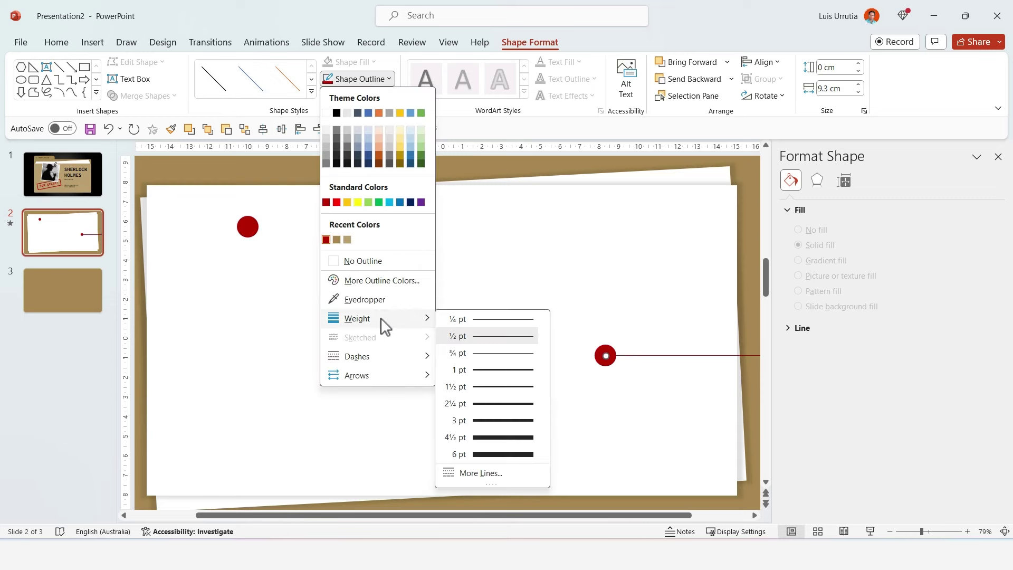
pyautogui.click(498, 437)
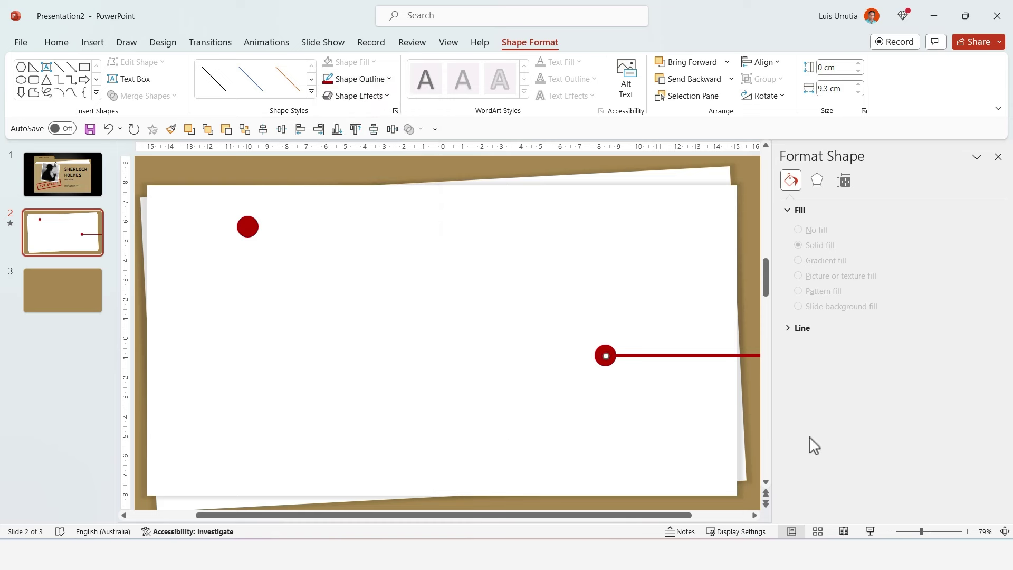
pyautogui.moveTo(674, 356); pyautogui.dragTo(308, 227)
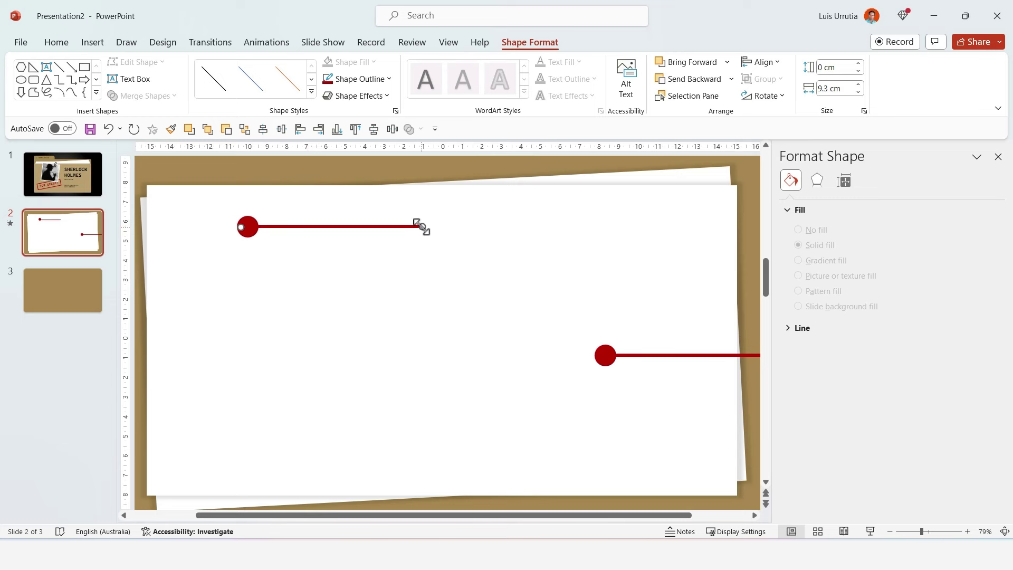
pyautogui.moveTo(420, 226); pyautogui.dragTo(605, 355)
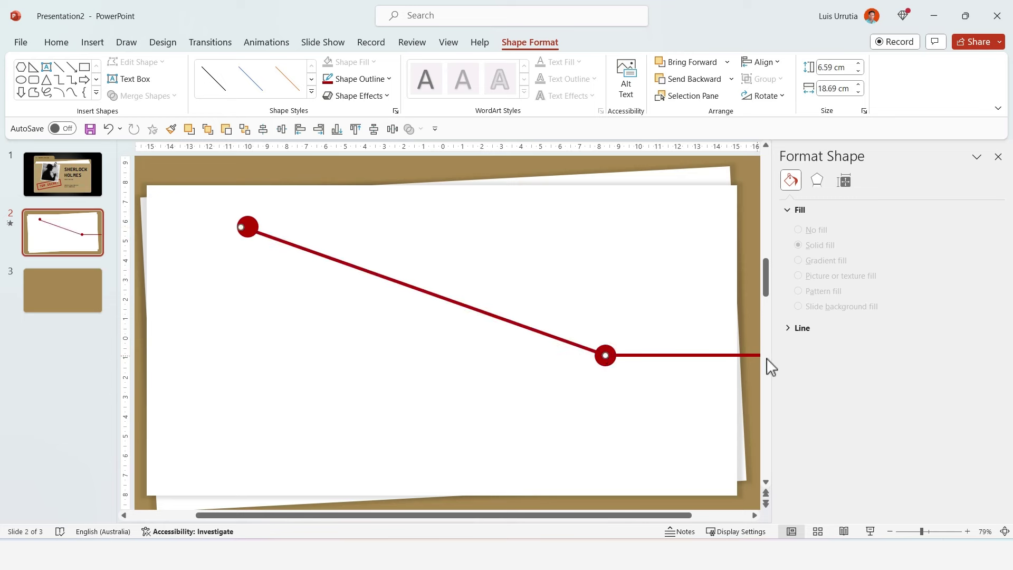
# Copy the horizontal dark red line to slide 3 and extend it past the slide's left edge
pyautogui.click(724, 354)
pyautogui.hotkey('ctrl', 'c')
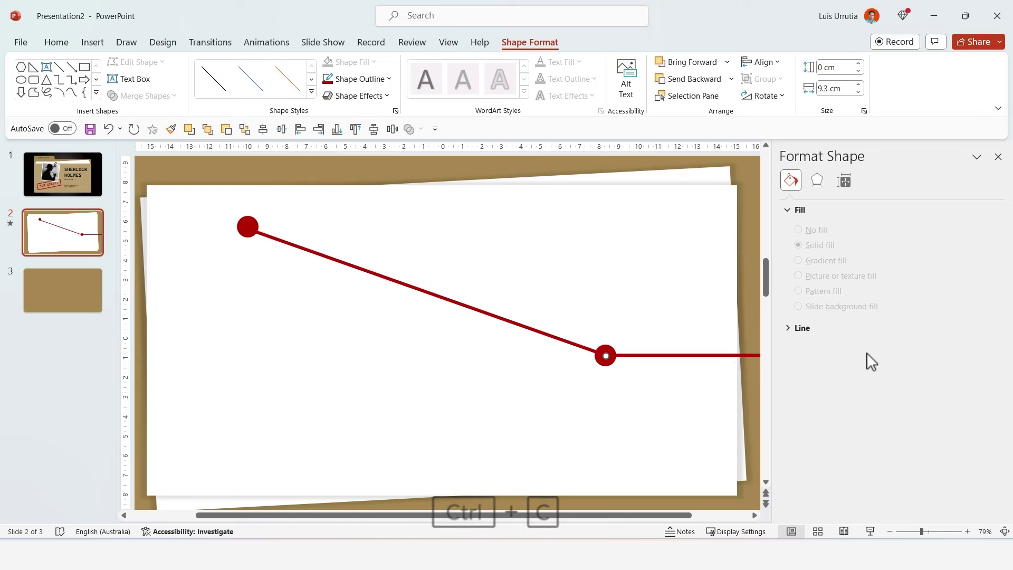
pyautogui.click(71, 287)
pyautogui.moveTo(921, 533); pyautogui.dragTo(917, 533)
pyautogui.moveTo(774, 324); pyautogui.dragTo(868, 324)
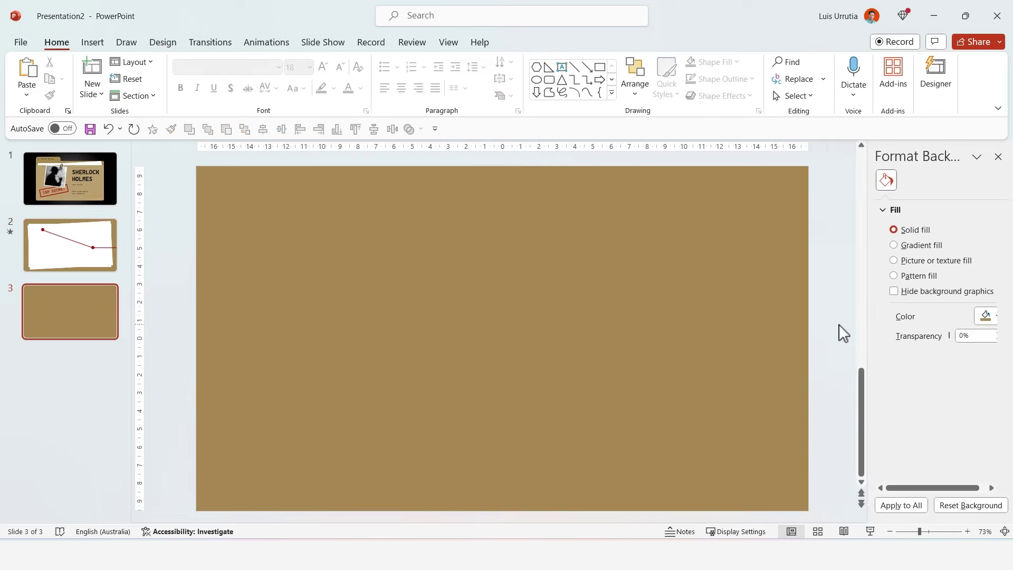
pyautogui.hotkey('ctrl', 'v')
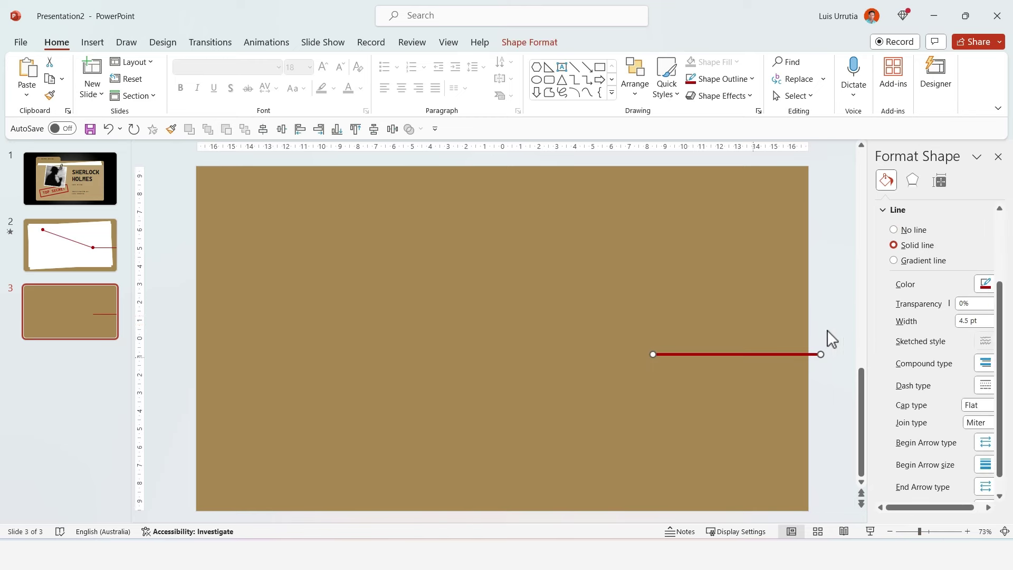
pyautogui.moveTo(654, 355); pyautogui.dragTo(176, 354)
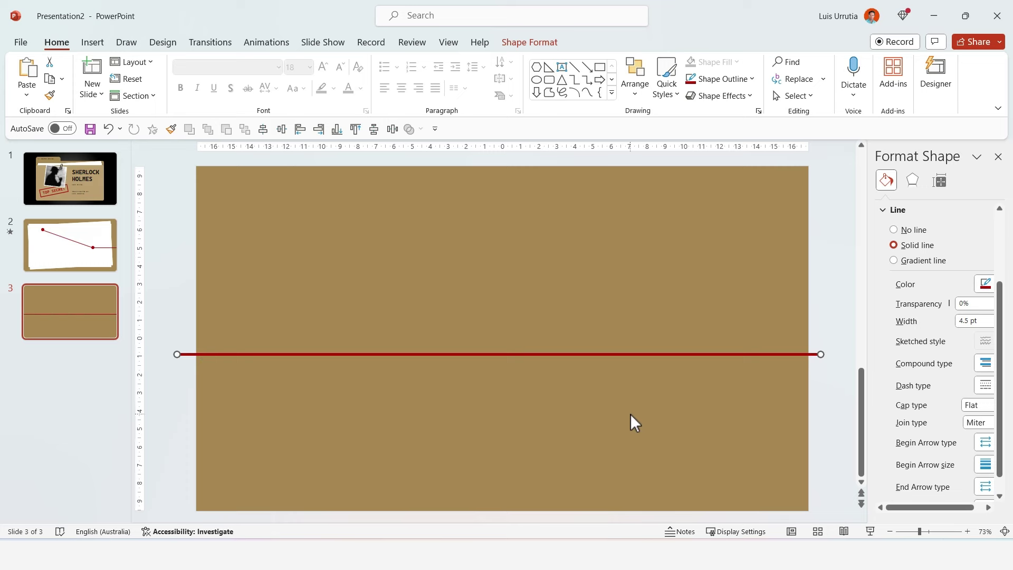
pyautogui.moveTo(696, 355); pyautogui.dragTo(591, 363)
pyautogui.click(815, 438)
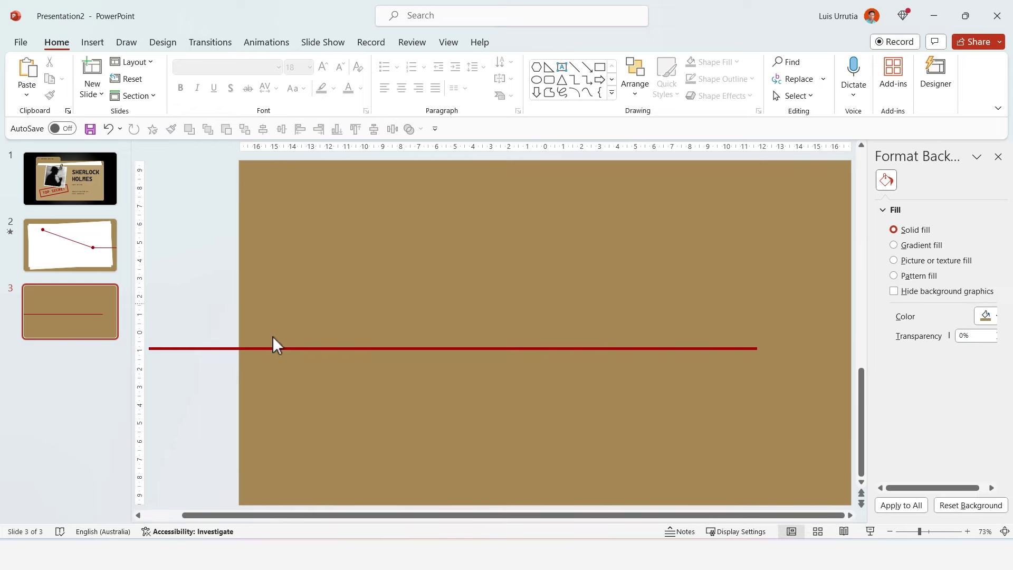
# Copy the red pin from slide 2 onto the right end of slide 3's line
pyautogui.click(105, 259)
pyautogui.click(663, 361)
pyautogui.click(661, 360)
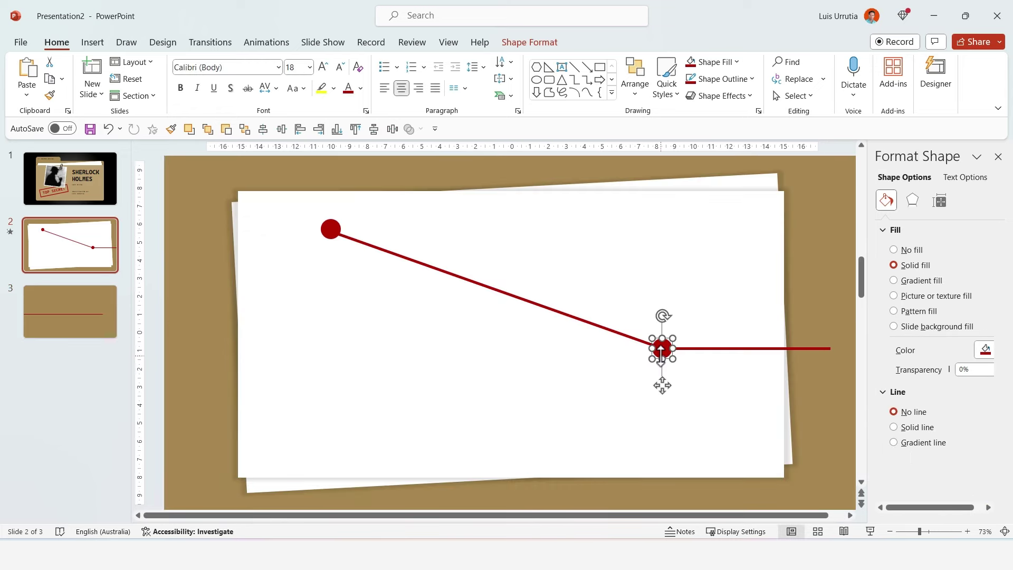
pyautogui.hotkey('ctrl', 'c')
pyautogui.click(75, 325)
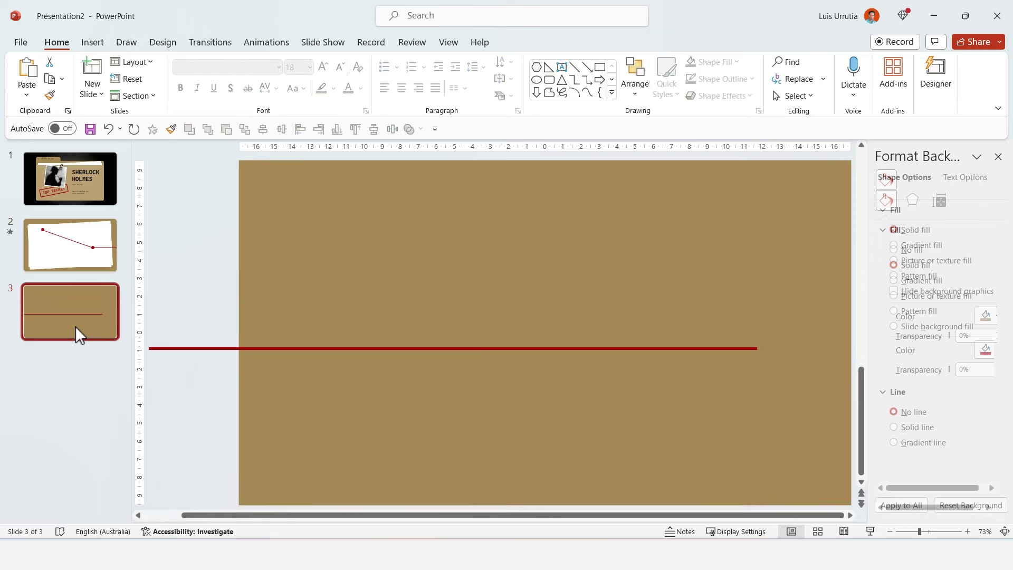
pyautogui.hotkey('ctrl', 'v')
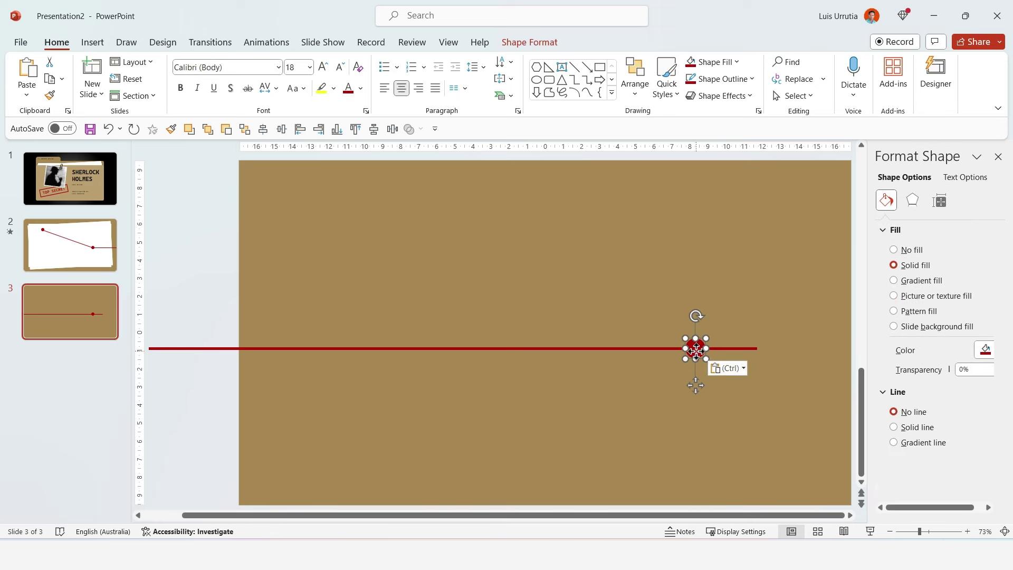
pyautogui.moveTo(695, 348); pyautogui.dragTo(757, 348)
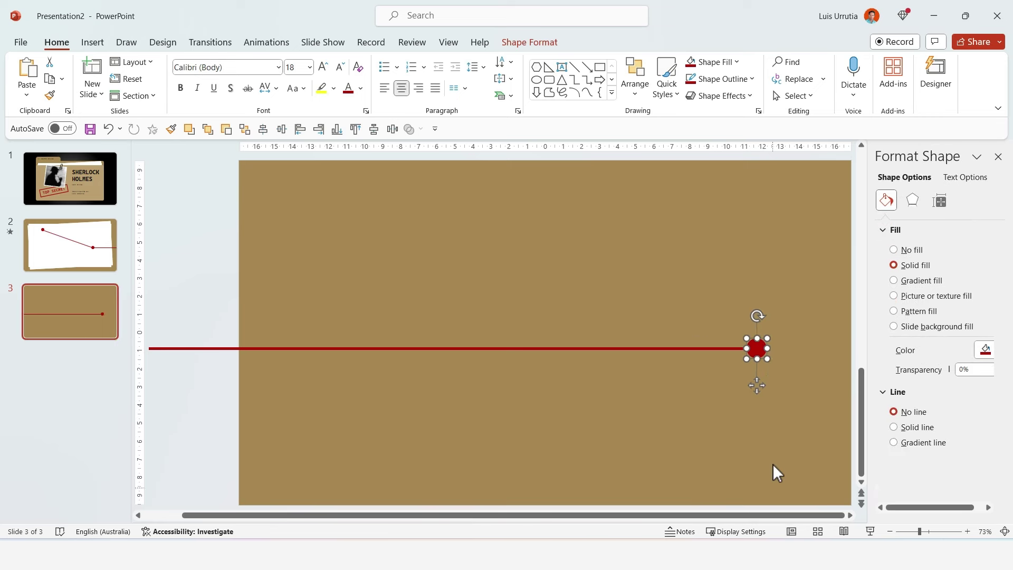
# Duplicate the red line and turn it vertical, dropping from the pin to the slide bottom
pyautogui.press('Tab')
pyautogui.hotkey('ctrl', 'c')
pyautogui.hotkey('ctrl', 'v')
pyautogui.moveTo(161, 356); pyautogui.dragTo(807, 511)
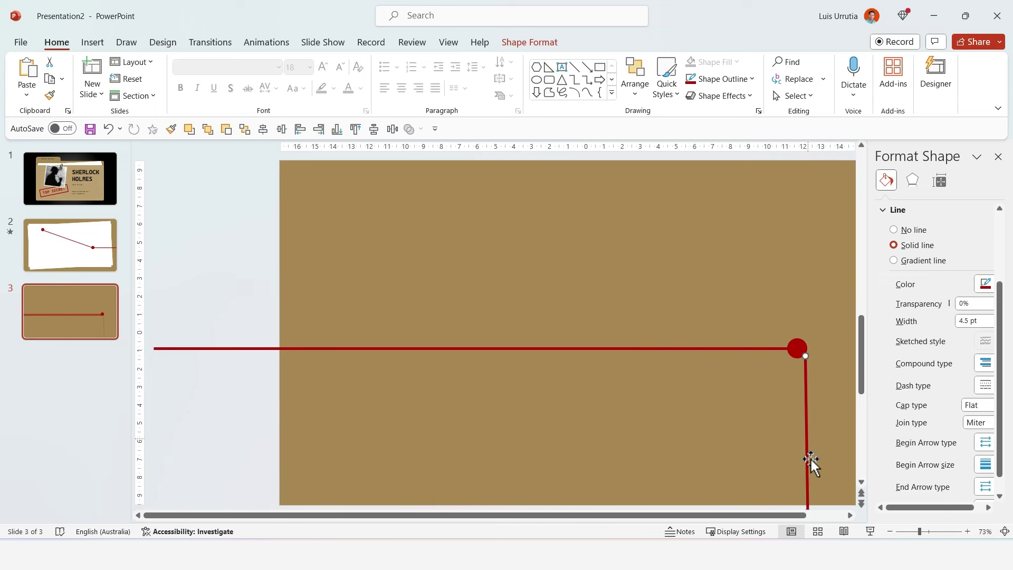
pyautogui.moveTo(809, 462); pyautogui.dragTo(802, 438)
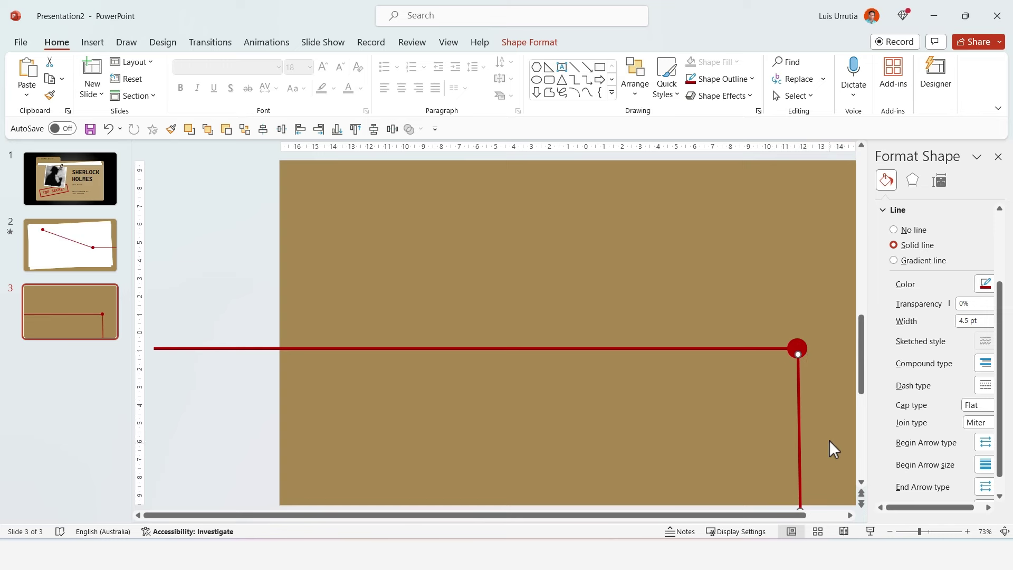
pyautogui.moveTo(798, 515); pyautogui.dragTo(859, 516)
pyautogui.click(825, 464)
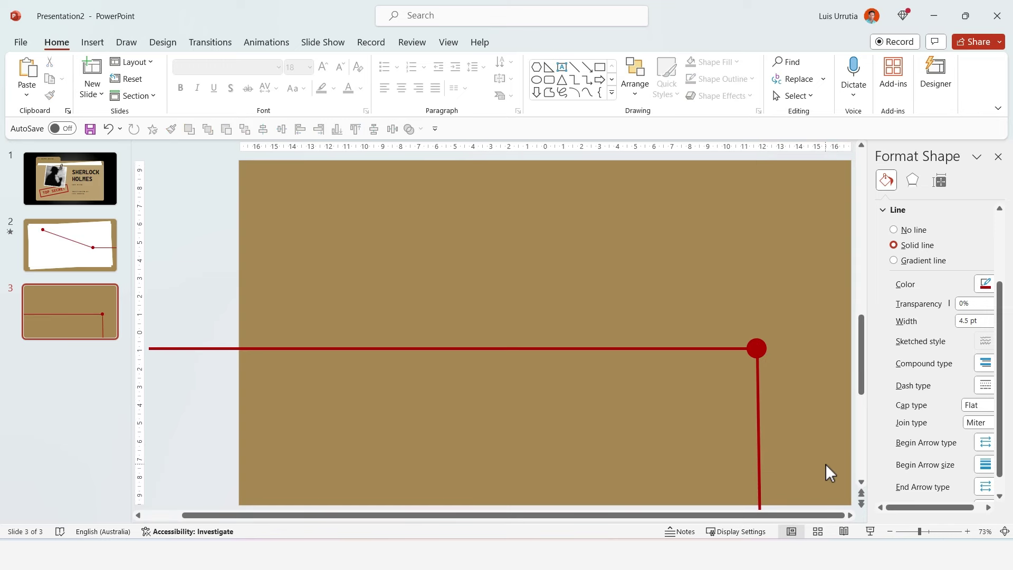
pyautogui.click(74, 320)
# Duplicate slide 3 as slide 4, then raise its vertical string and angle the other down-left
pyautogui.hotkey('ctrl', 'd')
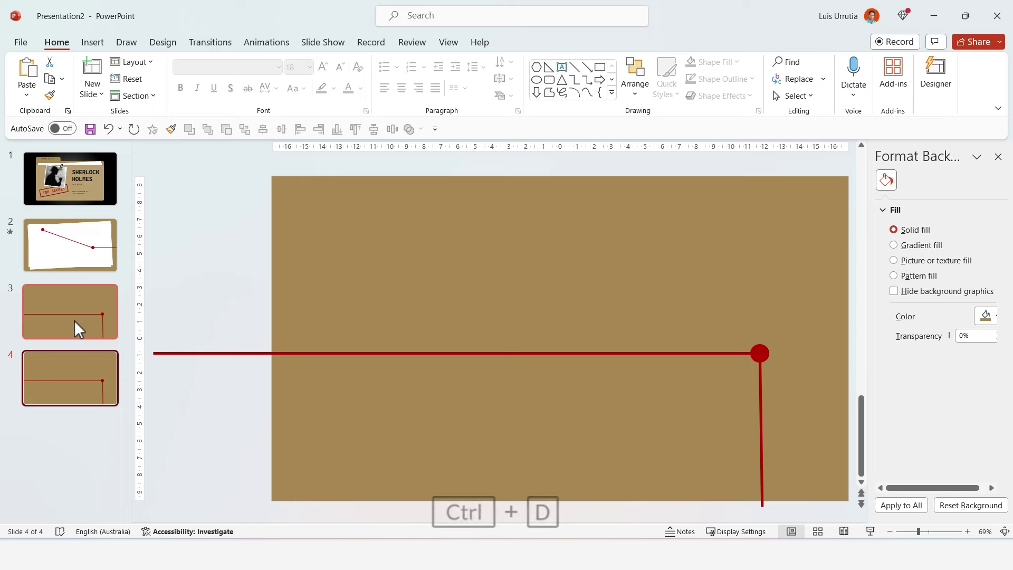
pyautogui.hotkey('alt', 'k')
pyautogui.click(760, 418)
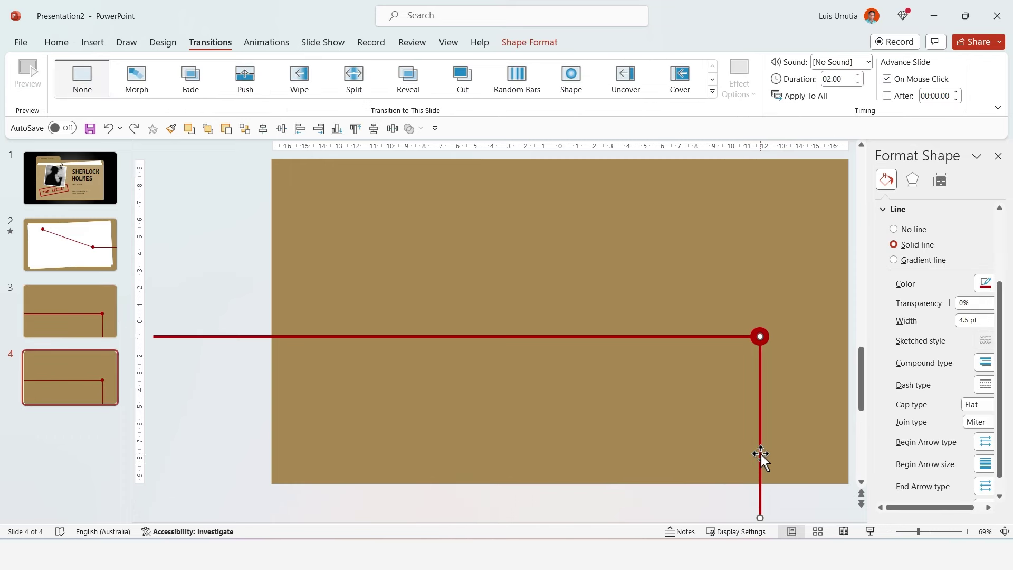
pyautogui.moveTo(762, 469); pyautogui.dragTo(739, 290)
pyautogui.click(830, 275)
pyautogui.click(167, 353)
pyautogui.moveTo(154, 352); pyautogui.dragTo(502, 509)
# Give slide 3 a Push transition coming from the right
pyautogui.click(110, 365)
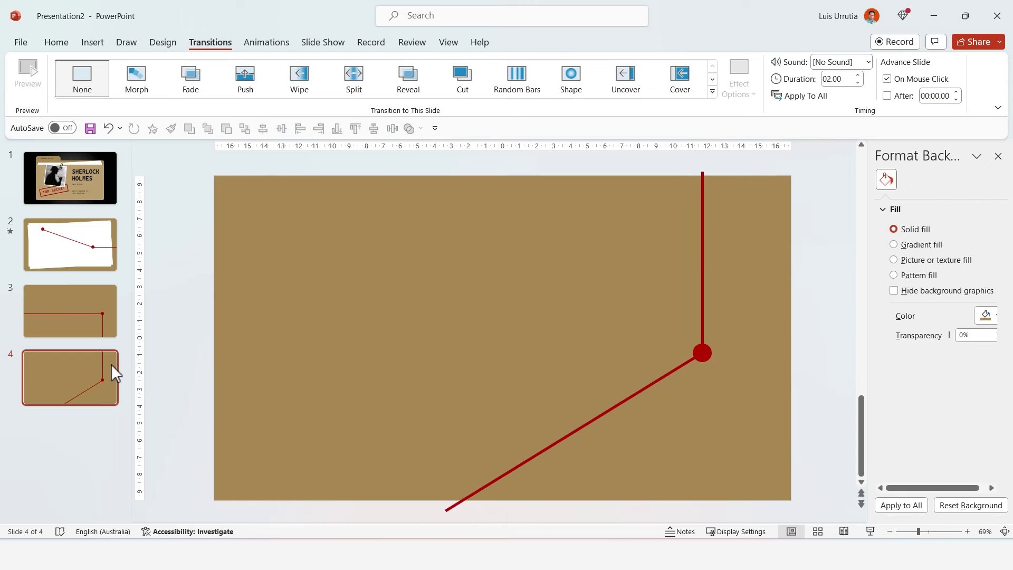
pyautogui.click(47, 318)
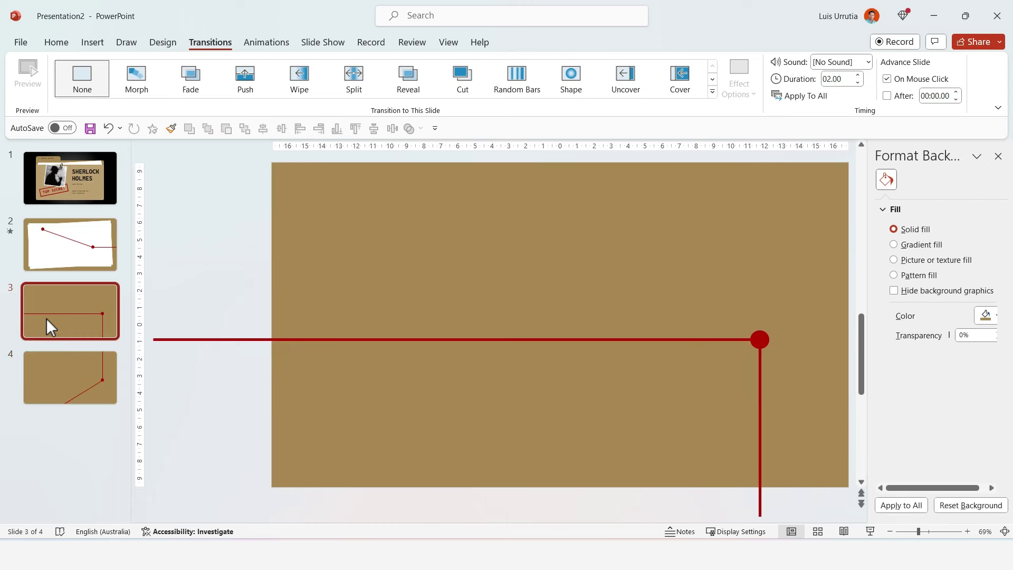
pyautogui.click(245, 77)
pyautogui.click(739, 79)
pyautogui.click(770, 189)
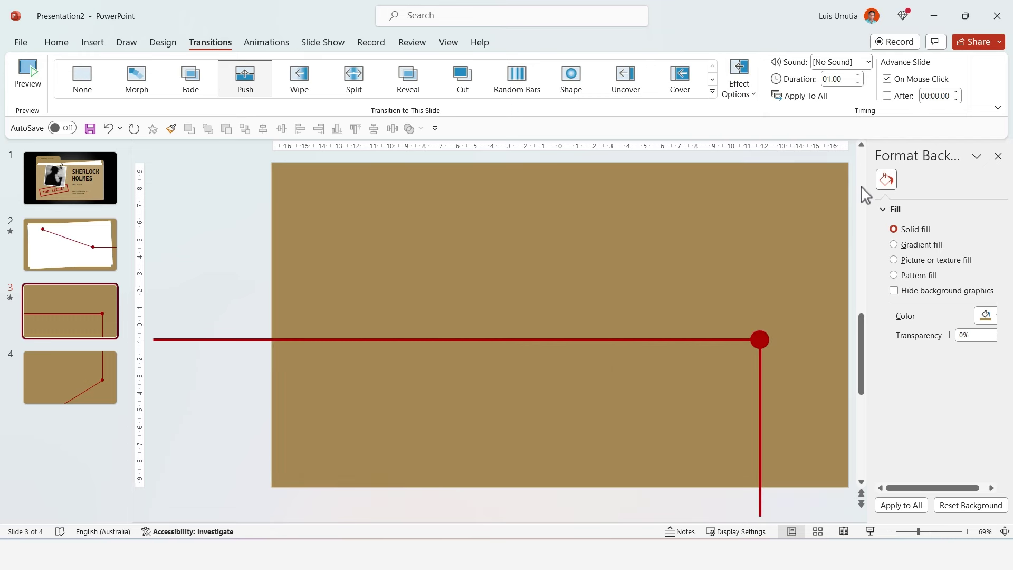
# Give slide 4 a Push transition coming from the bottom
pyautogui.click(43, 382)
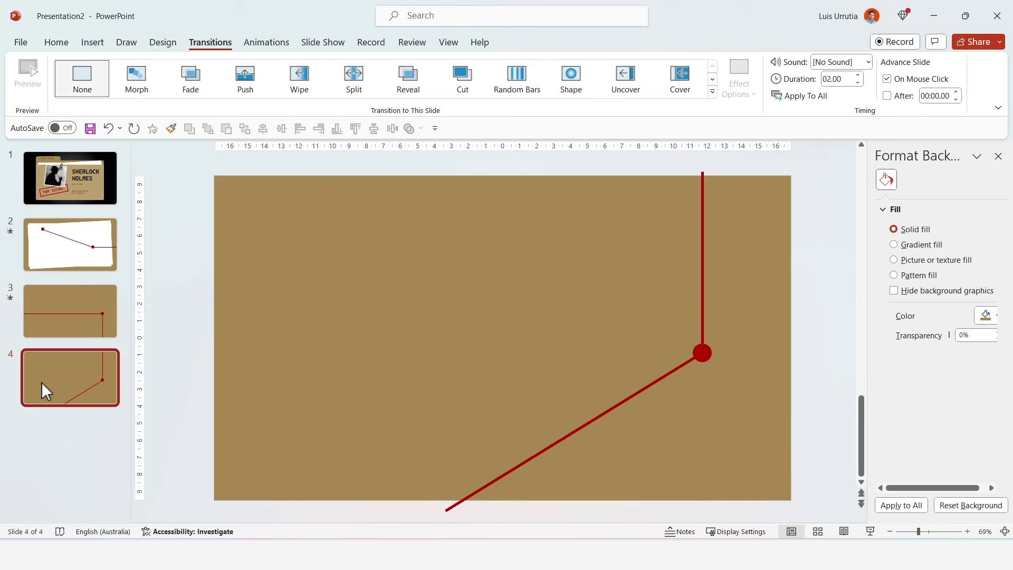
pyautogui.click(249, 94)
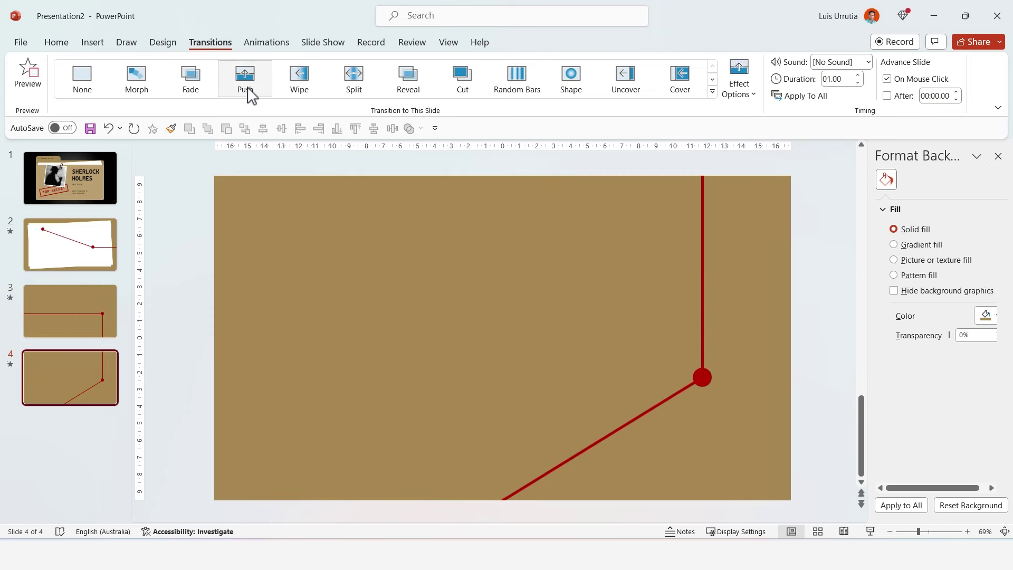
pyautogui.click(739, 94)
pyautogui.click(775, 126)
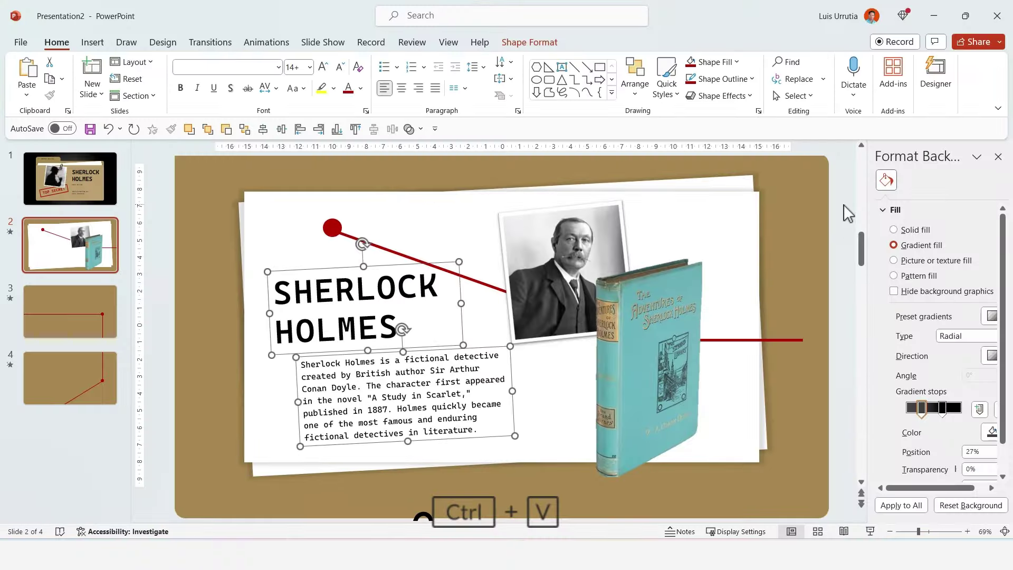
# Copy the two paper shapes from slide 2 onto slide 3
pyautogui.click(844, 204)
pyautogui.click(237, 199)
pyautogui.keyDown('shift'); pyautogui.click(719, 210); pyautogui.keyUp('shift')
pyautogui.hotkey('ctrl', 'c')
pyautogui.click(52, 319)
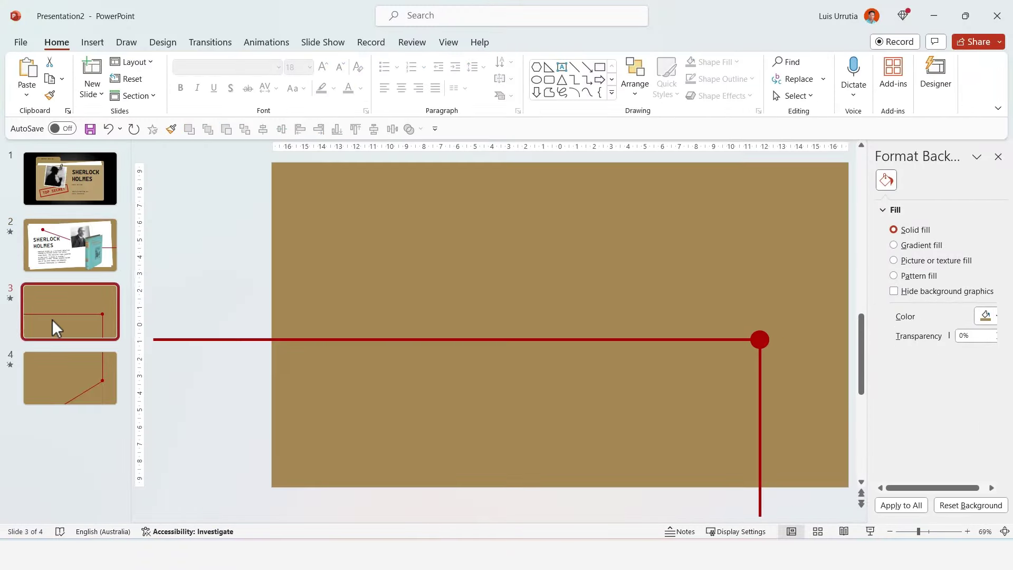
pyautogui.hotkey('ctrl', 'v')
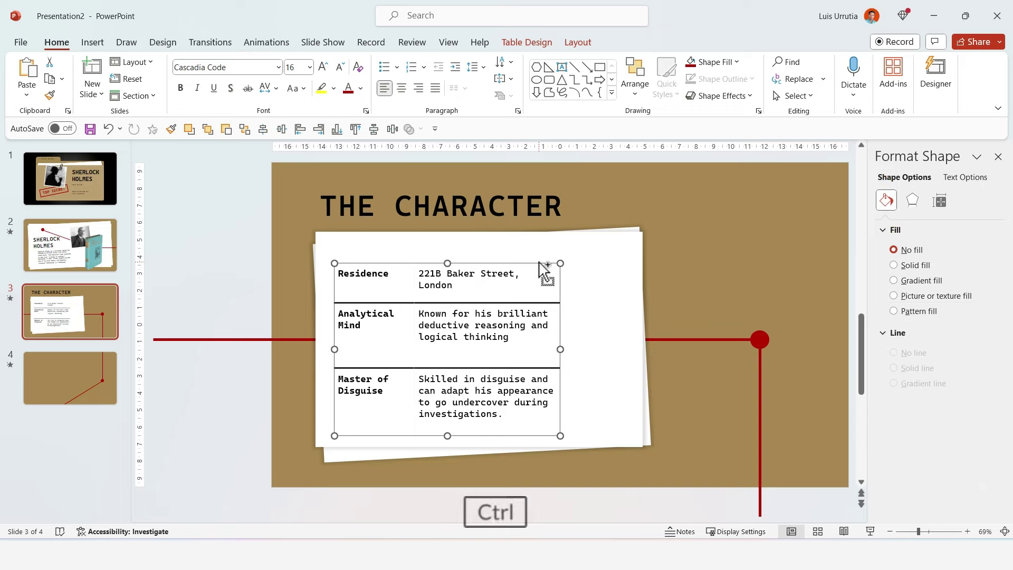
# Paste the title, table, photos and address text box onto the slides
pyautogui.hotkey('ctrl', 'v')
pyautogui.hotkey('ctrl', 'v')
pyautogui.click(833, 327)
pyautogui.scroll(-2, 834, 327)
pyautogui.hotkey('ctrl', 'v')
pyautogui.click(826, 239)
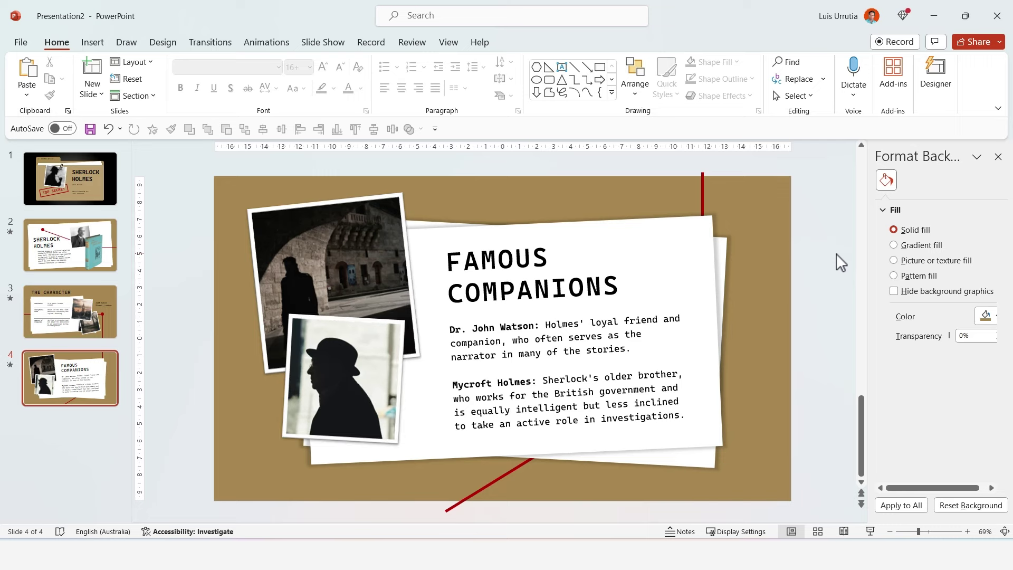
pyautogui.scroll(3, 837, 253)
# Choose the Dark Red pen and draw a loop around the book on slide 2
pyautogui.click(127, 43)
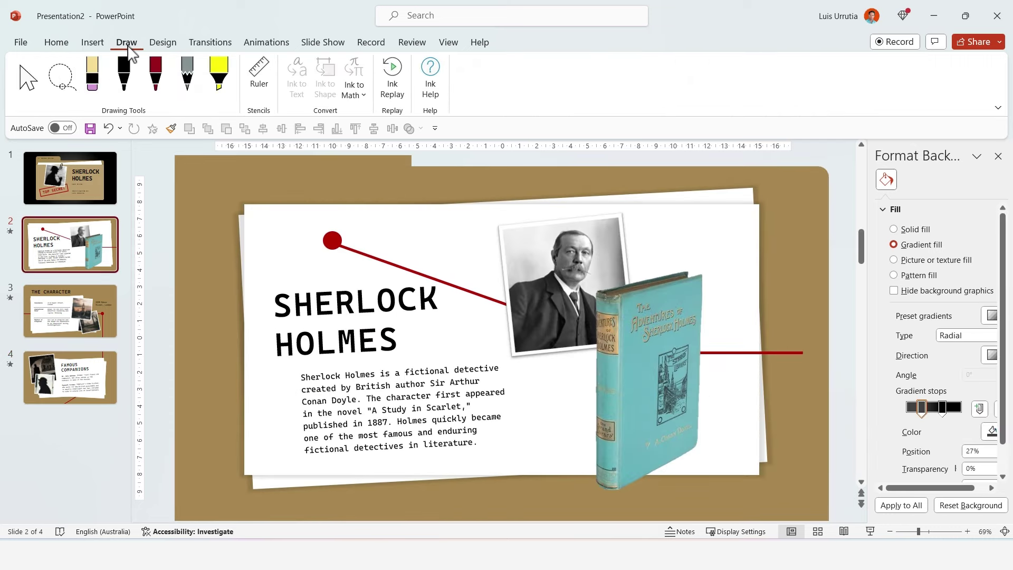
pyautogui.click(157, 70)
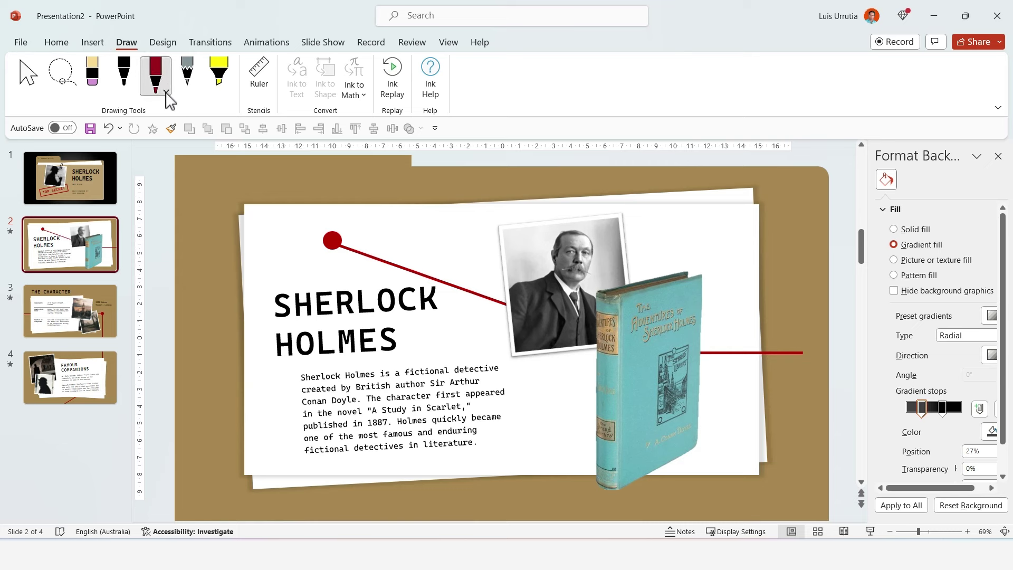
pyautogui.click(167, 94)
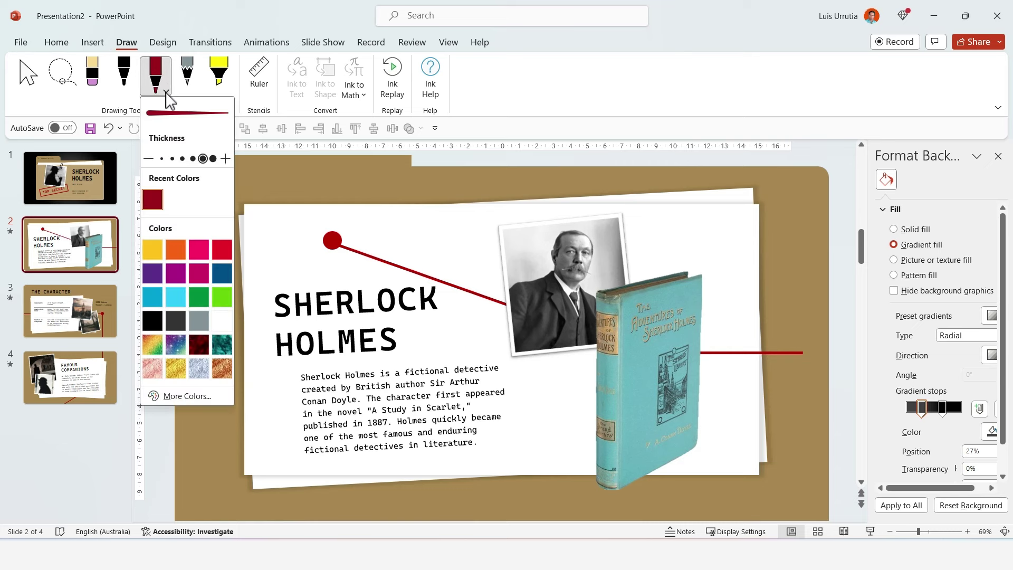
pyautogui.click(151, 196)
pyautogui.moveTo(653, 271); pyautogui.dragTo(635, 277)
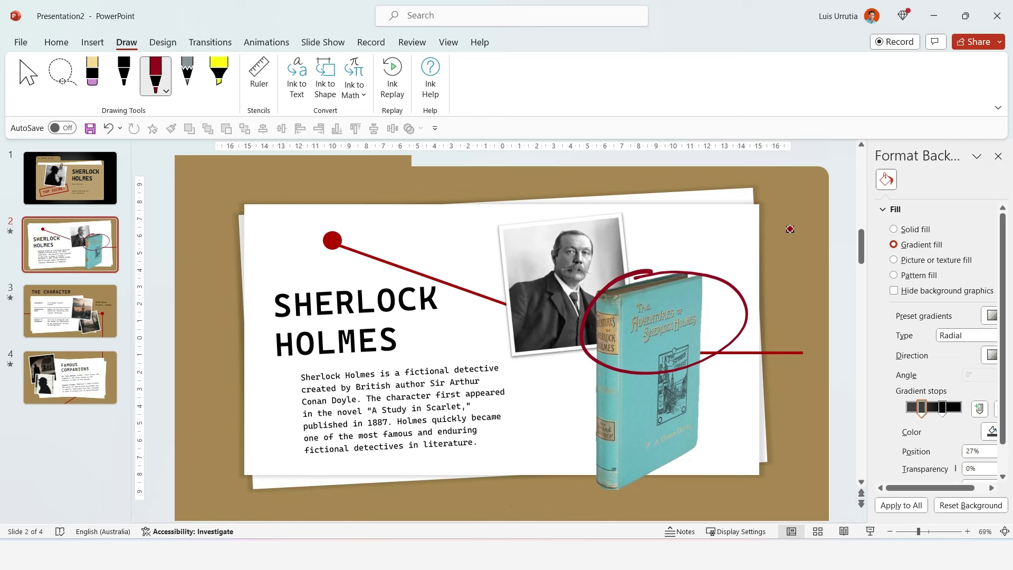
# Underline the 221B Baker Street address on slide 3, then circle and arrow slide 4's photos
pyautogui.click(40, 323)
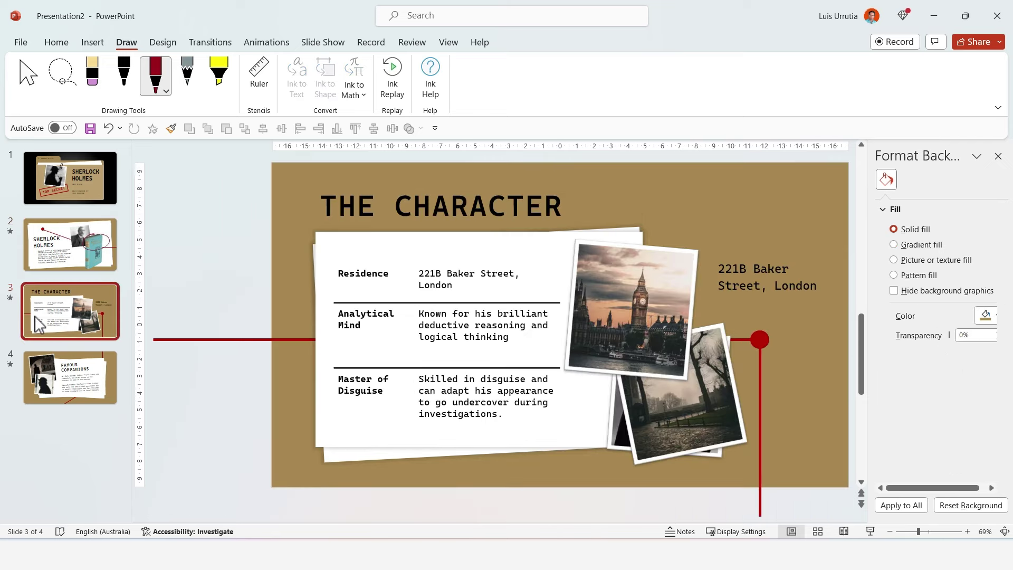
pyautogui.moveTo(709, 305); pyautogui.dragTo(832, 299)
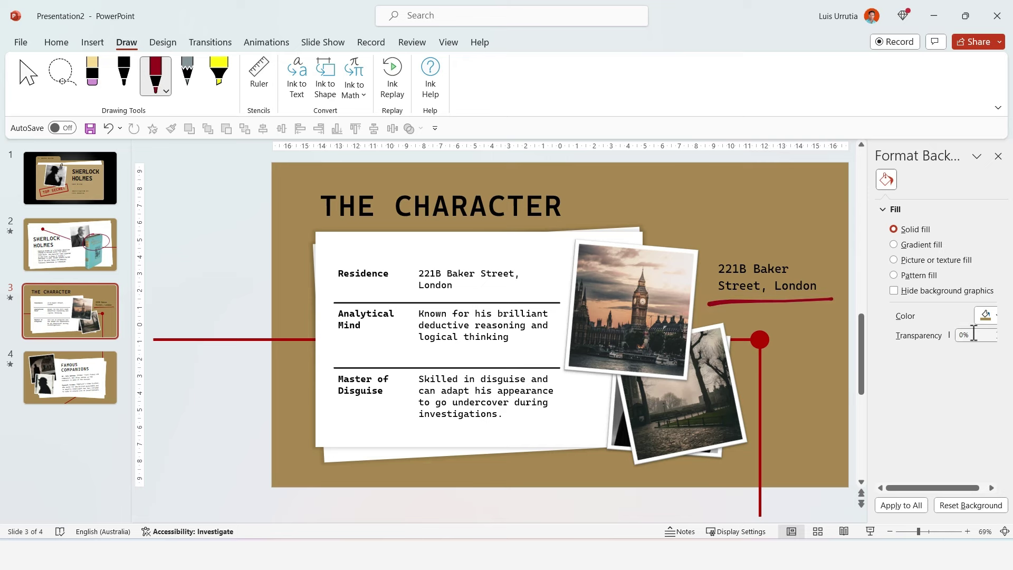
pyautogui.click(69, 387)
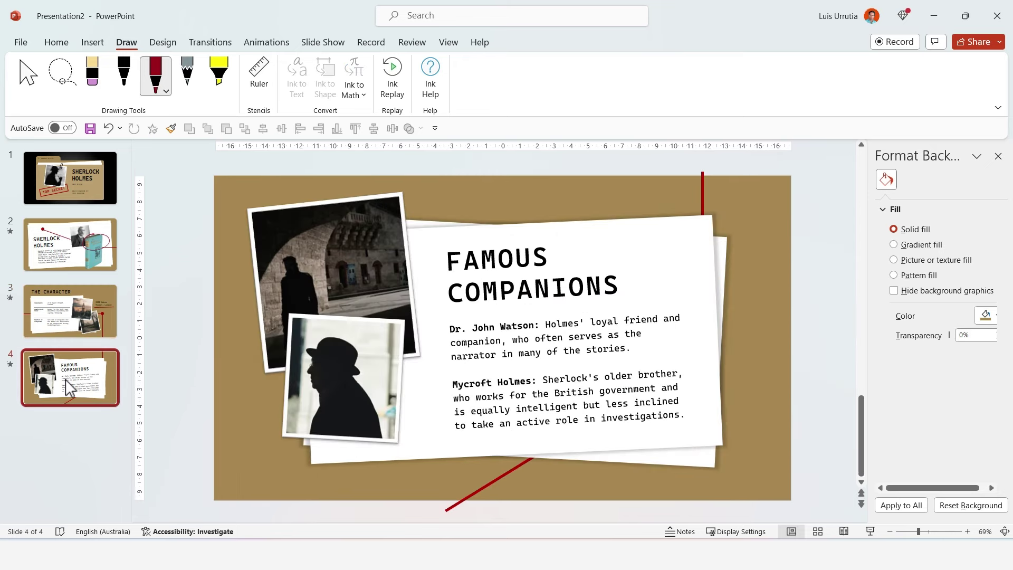
pyautogui.hotkey('ctrl', 'z')
pyautogui.moveTo(295, 322)
pyautogui.mouseDown()
pyautogui.moveTo(369, 407)
pyautogui.moveTo(341, 309)
pyautogui.mouseUp()
pyautogui.moveTo(372, 226)
pyautogui.mouseDown()
pyautogui.moveTo(320, 257)
pyautogui.moveTo(342, 262)
pyautogui.mouseUp()
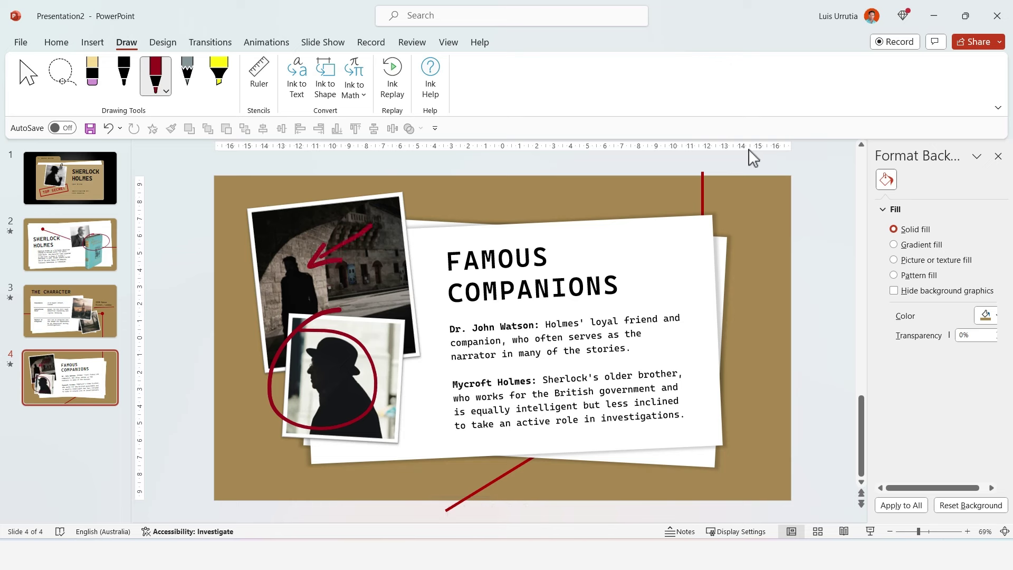
# Set the Ink 83 Replay animation on slide 2 to start With Previous
pyautogui.click(23, 83)
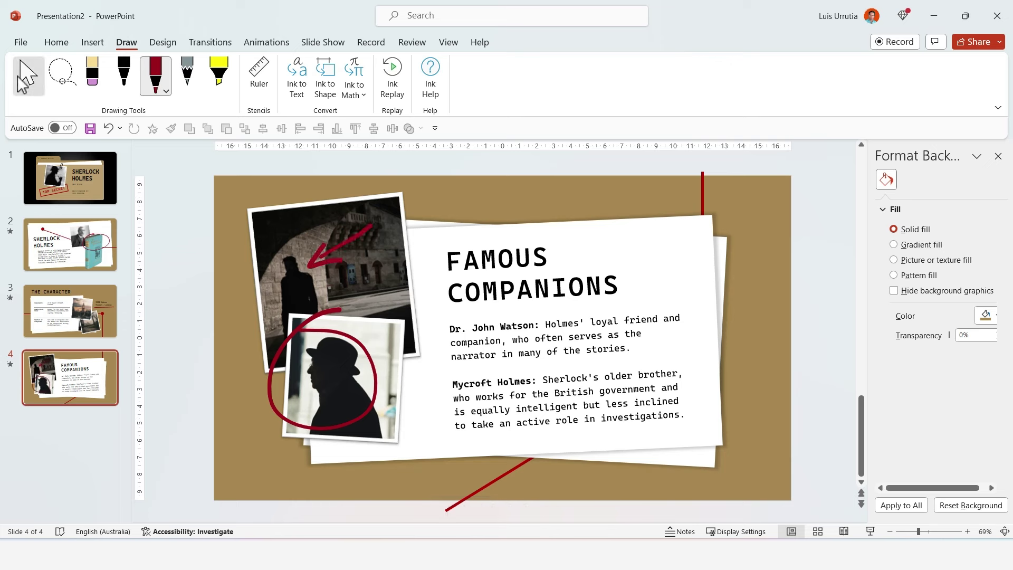
pyautogui.click(266, 42)
pyautogui.click(71, 244)
pyautogui.click(572, 332)
pyautogui.click(746, 62)
pyautogui.click(136, 77)
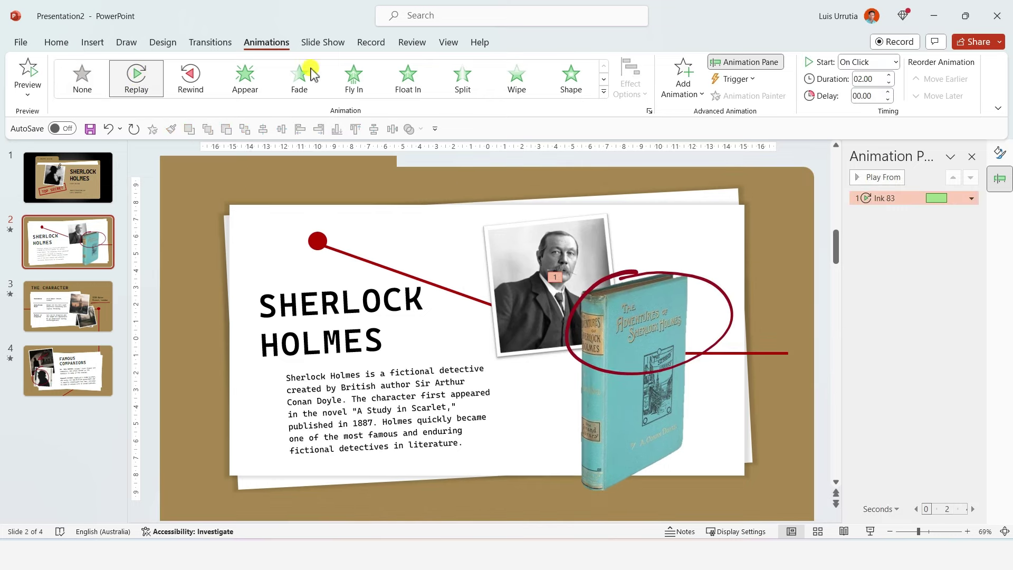
pyautogui.click(747, 62)
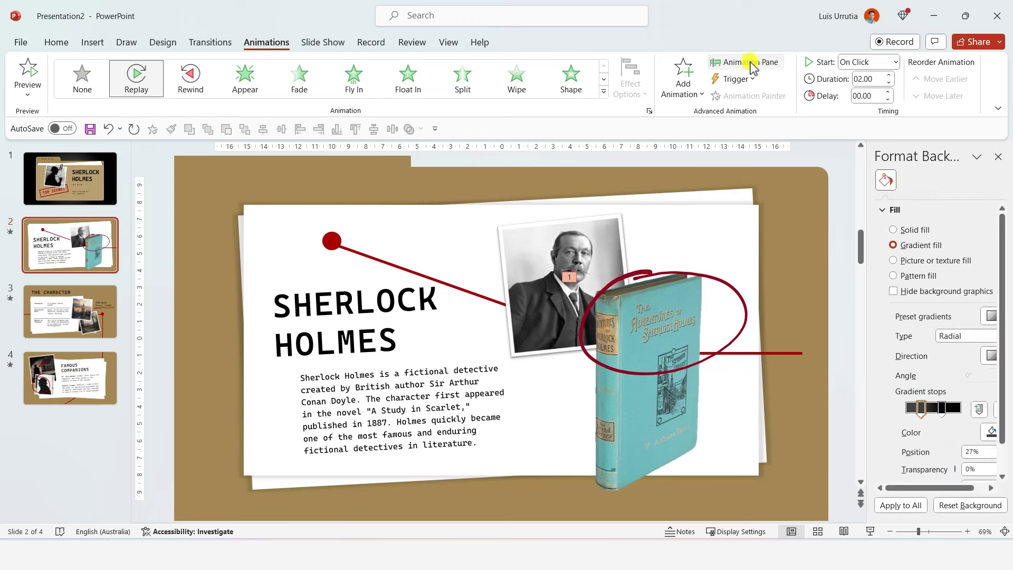
pyautogui.click(750, 63)
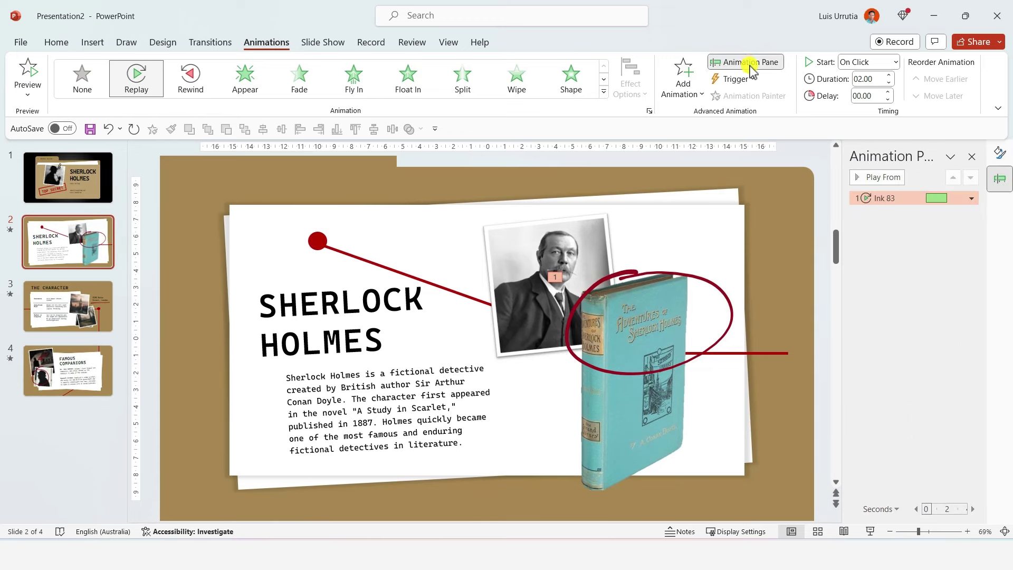
pyautogui.rightClick(900, 199)
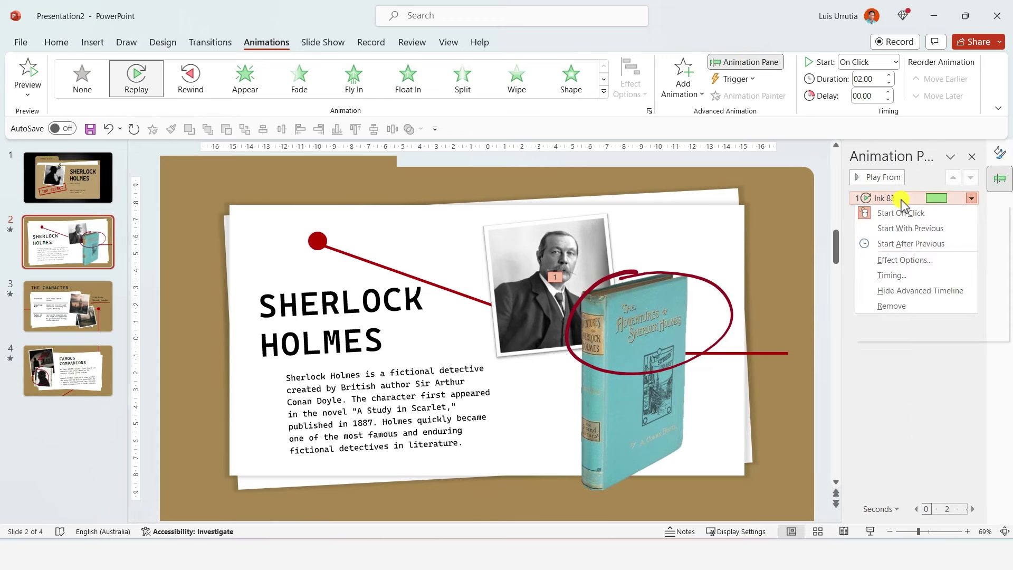
pyautogui.click(902, 261)
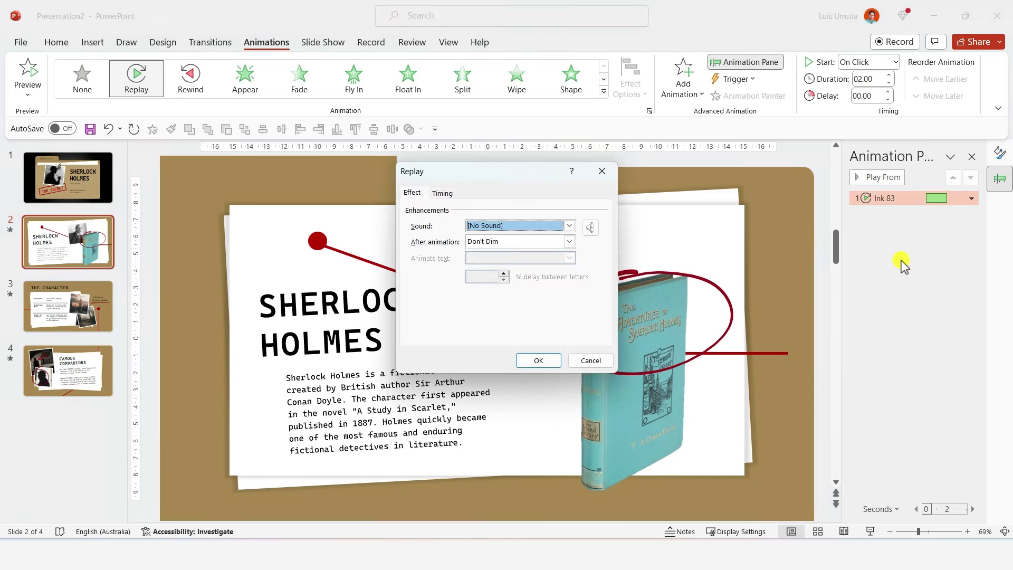
pyautogui.click(443, 193)
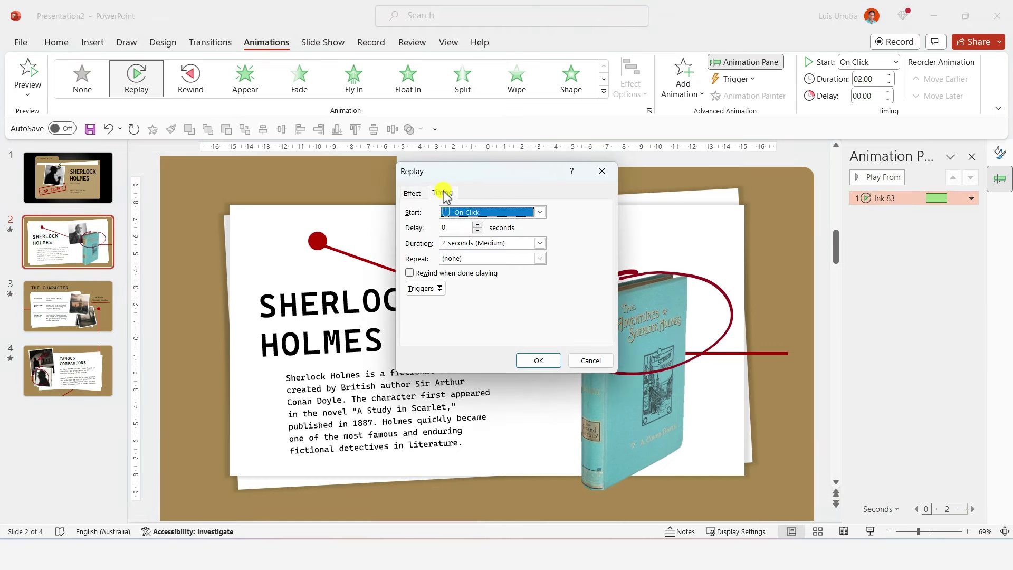
pyautogui.click(449, 212)
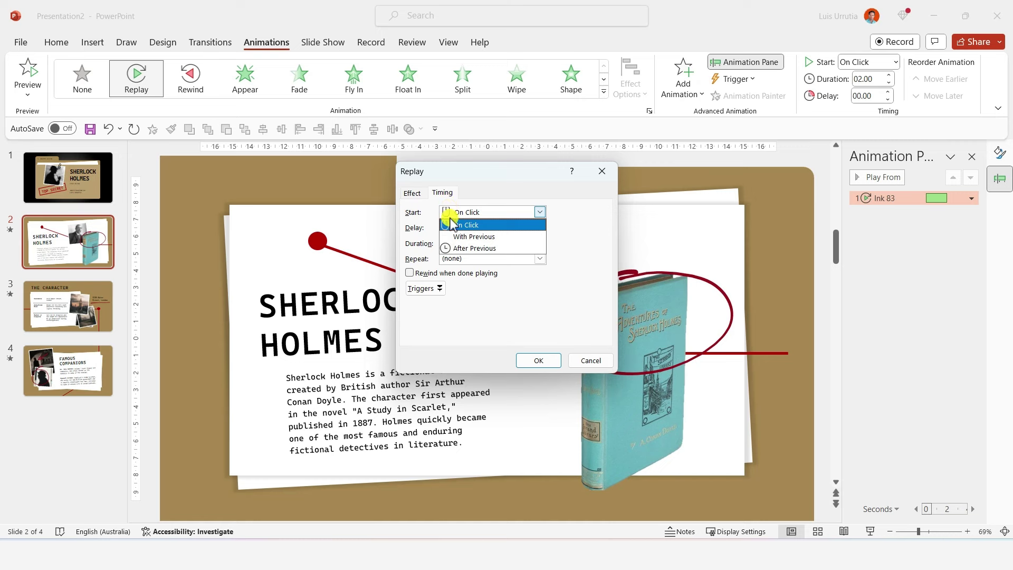
pyautogui.click(451, 237)
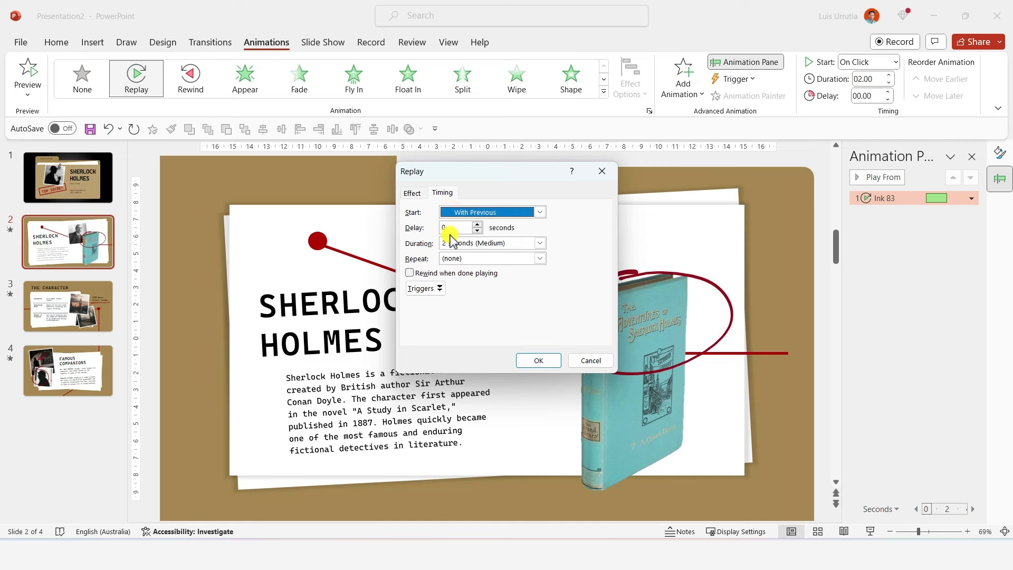
pyautogui.click(539, 243)
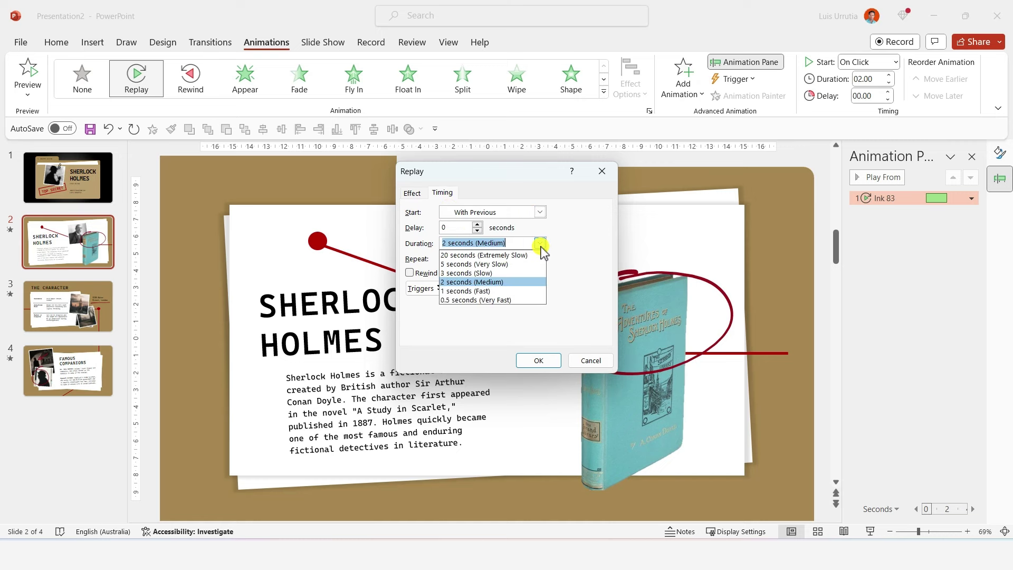
pyautogui.click(511, 300)
pyautogui.click(538, 360)
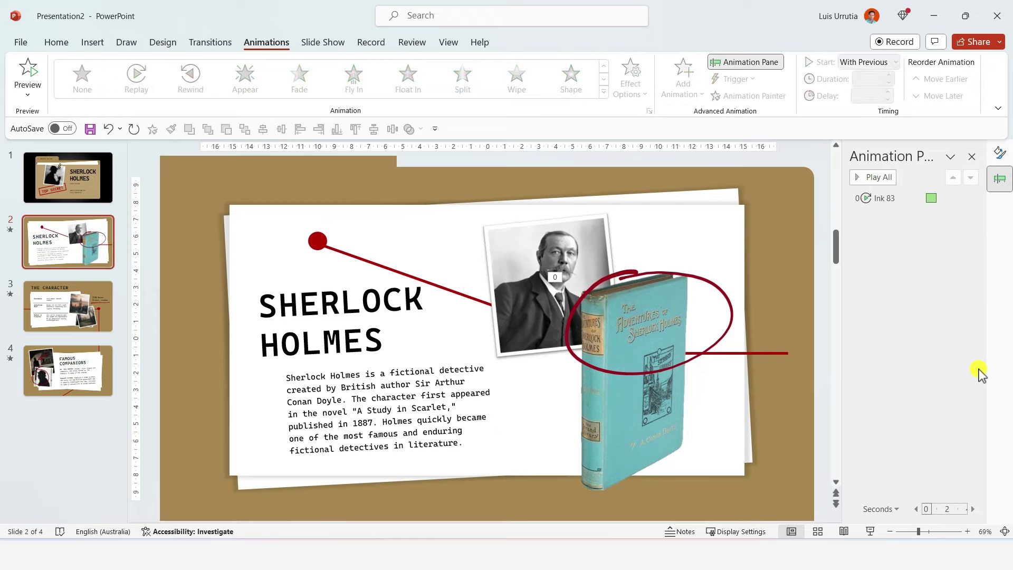